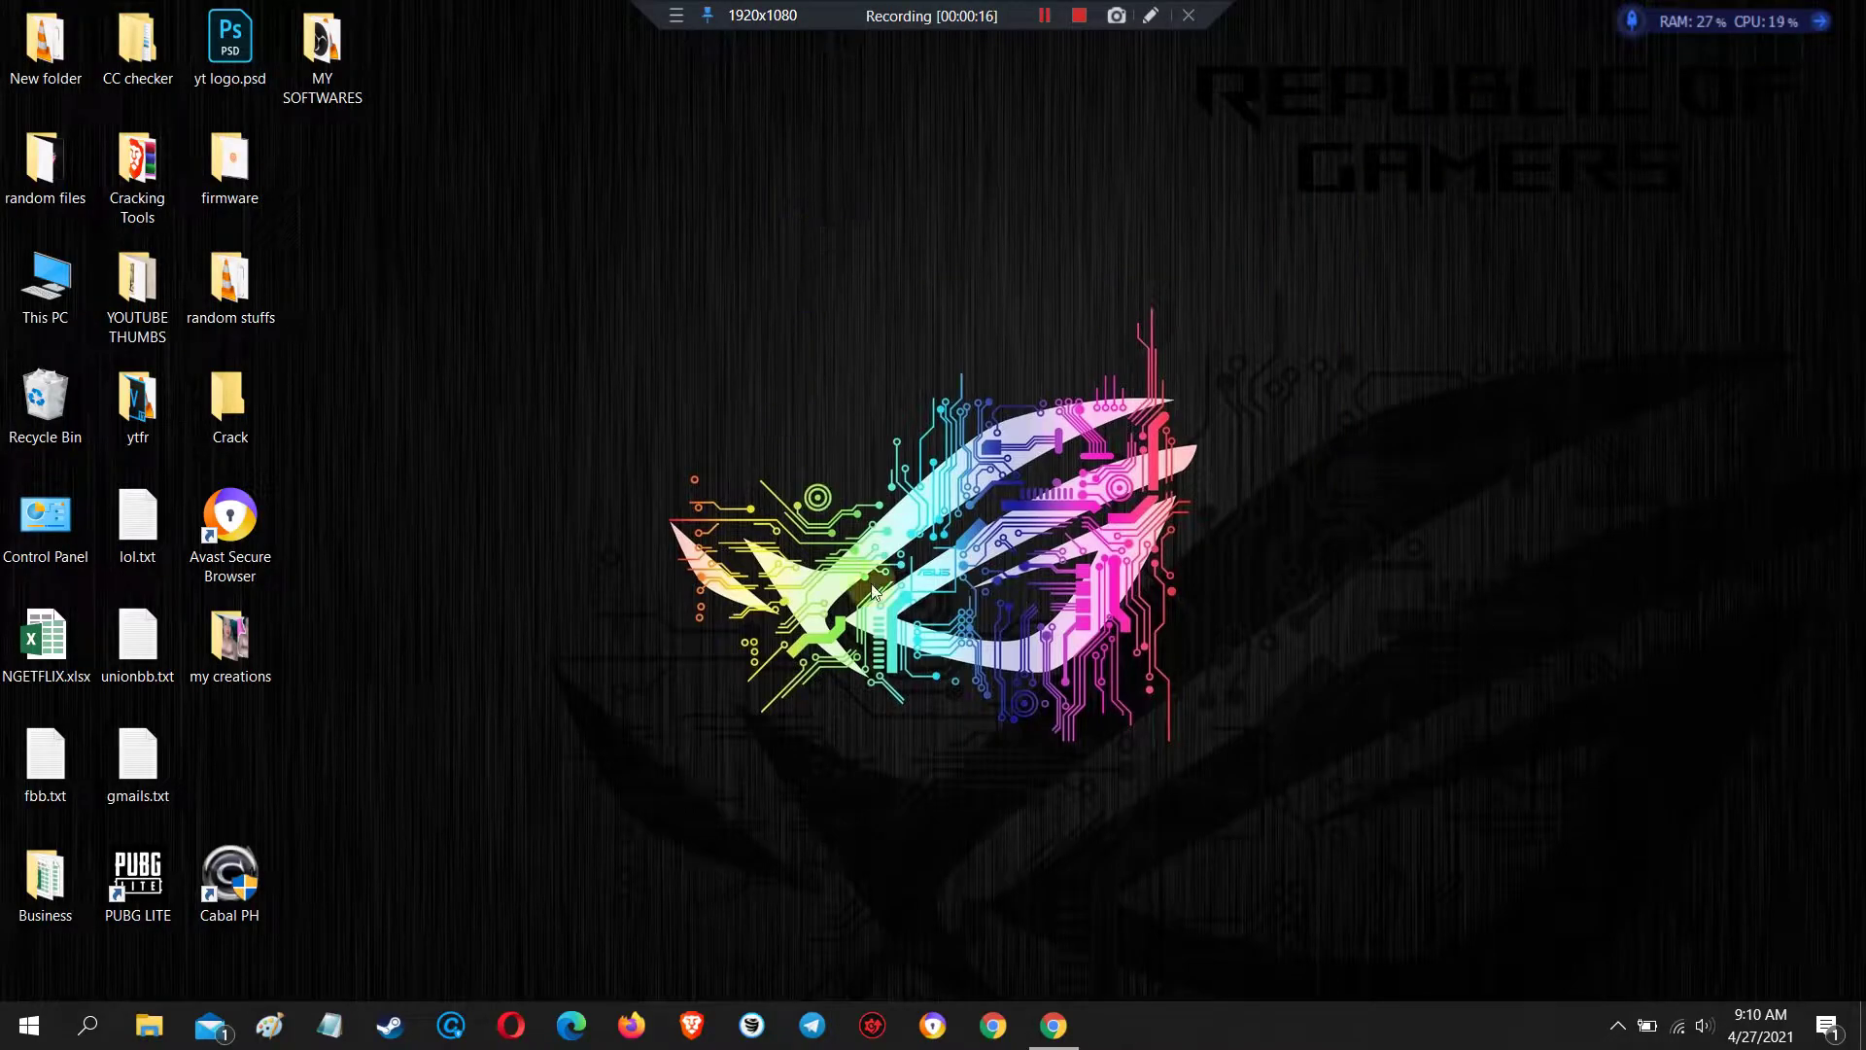
Restore the Chrome window showing the Canva home page
left_click(1055, 1028)
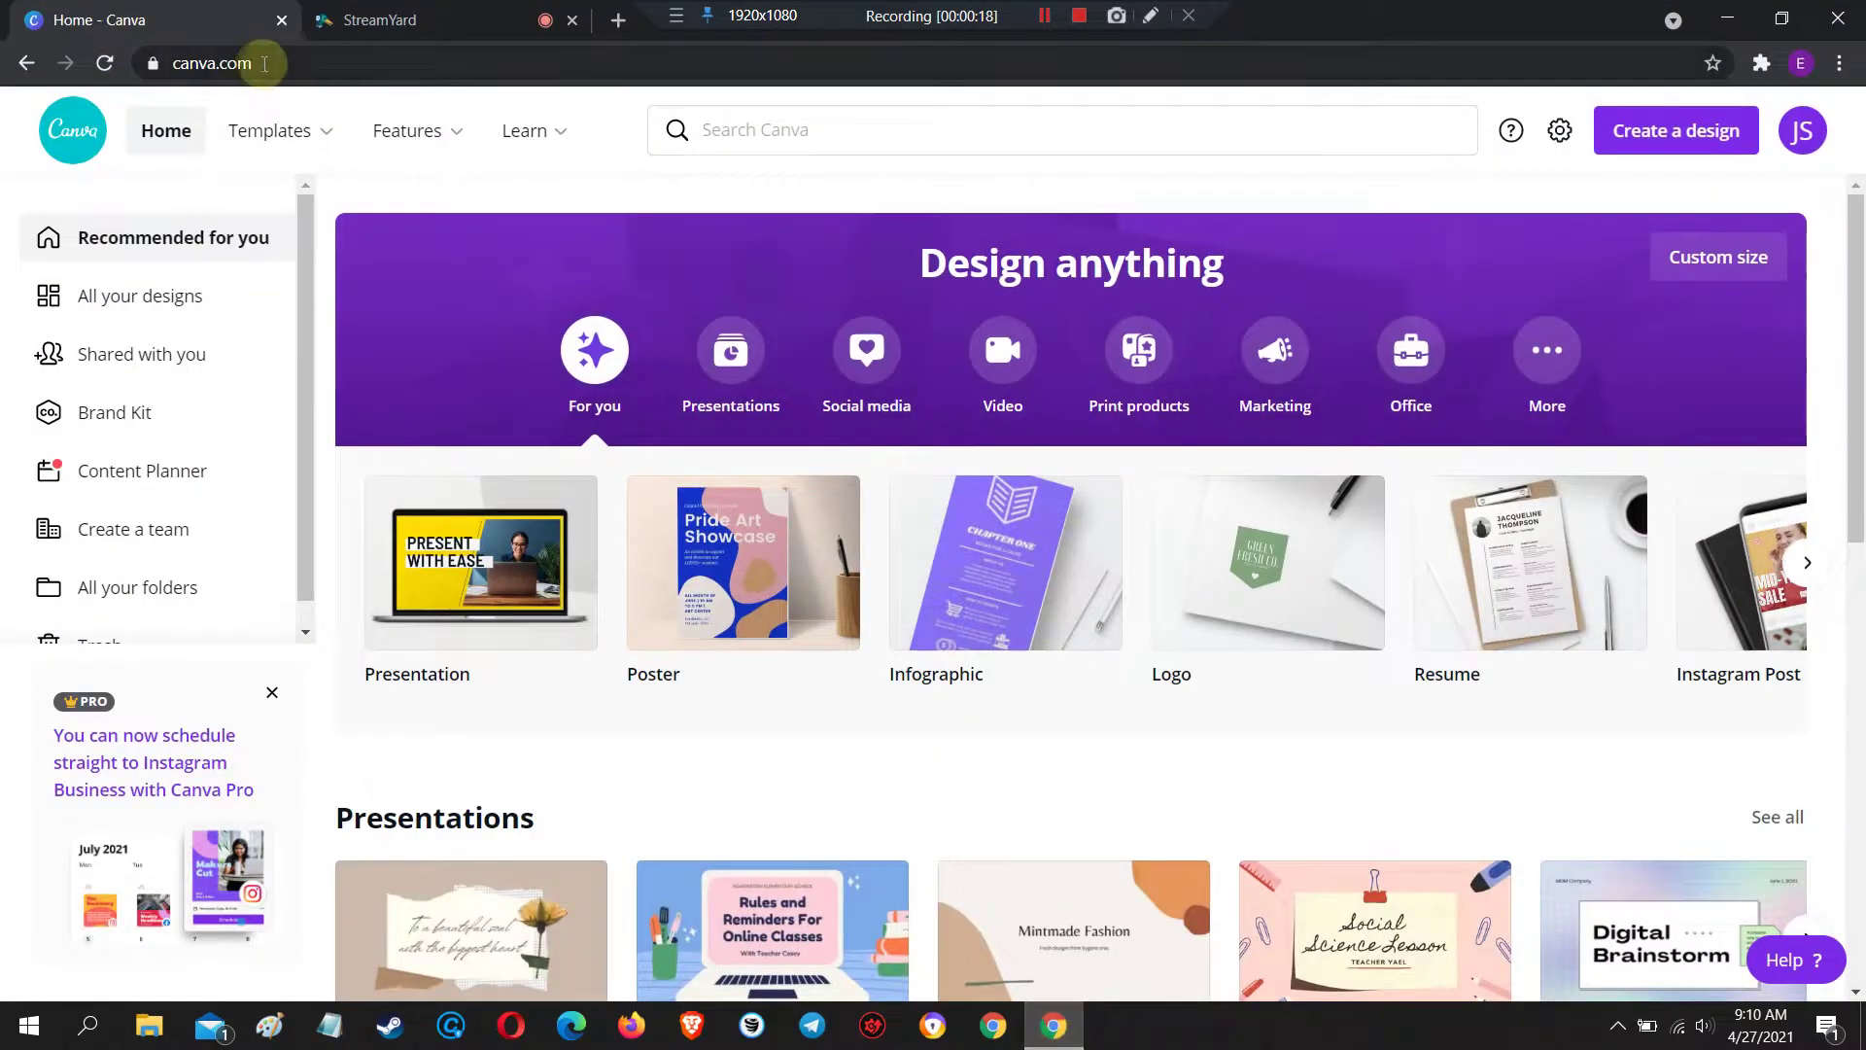
Create a new custom-size Canva design of 1920 × 1080 px
left_click(367, 62)
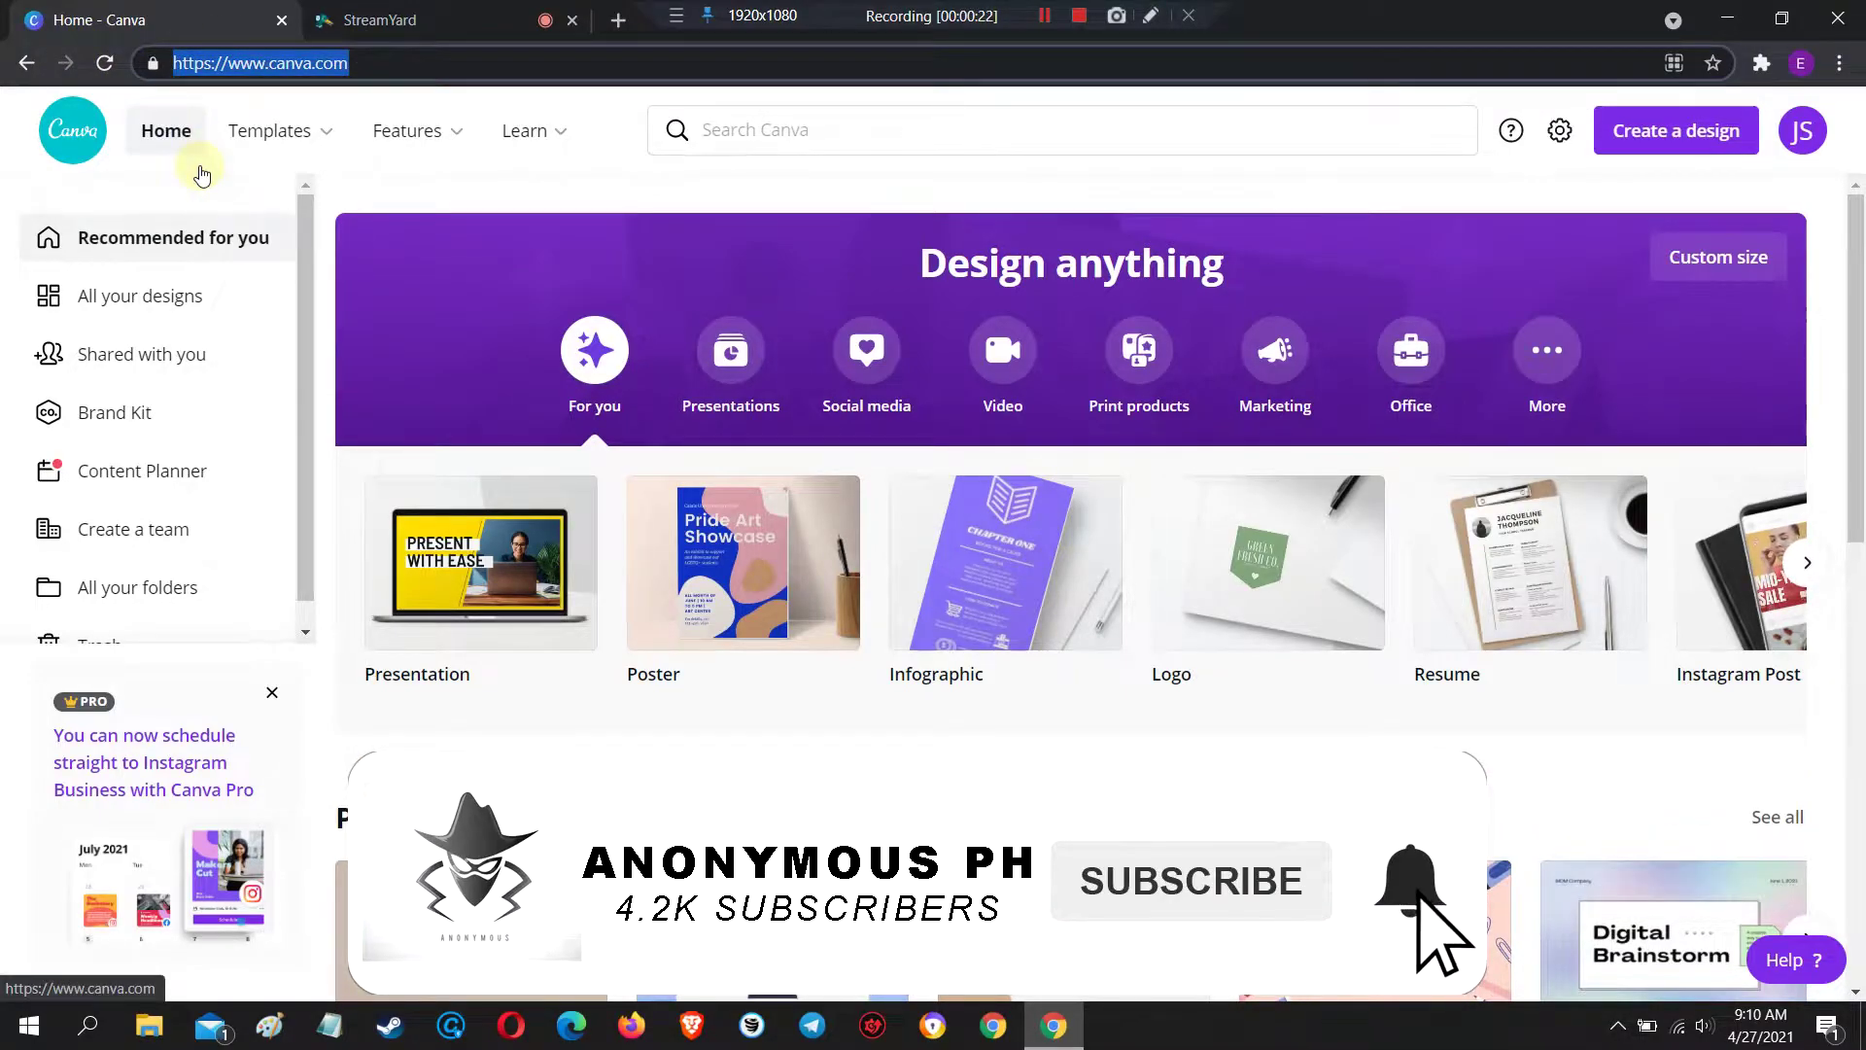
mouse_move(272, 132)
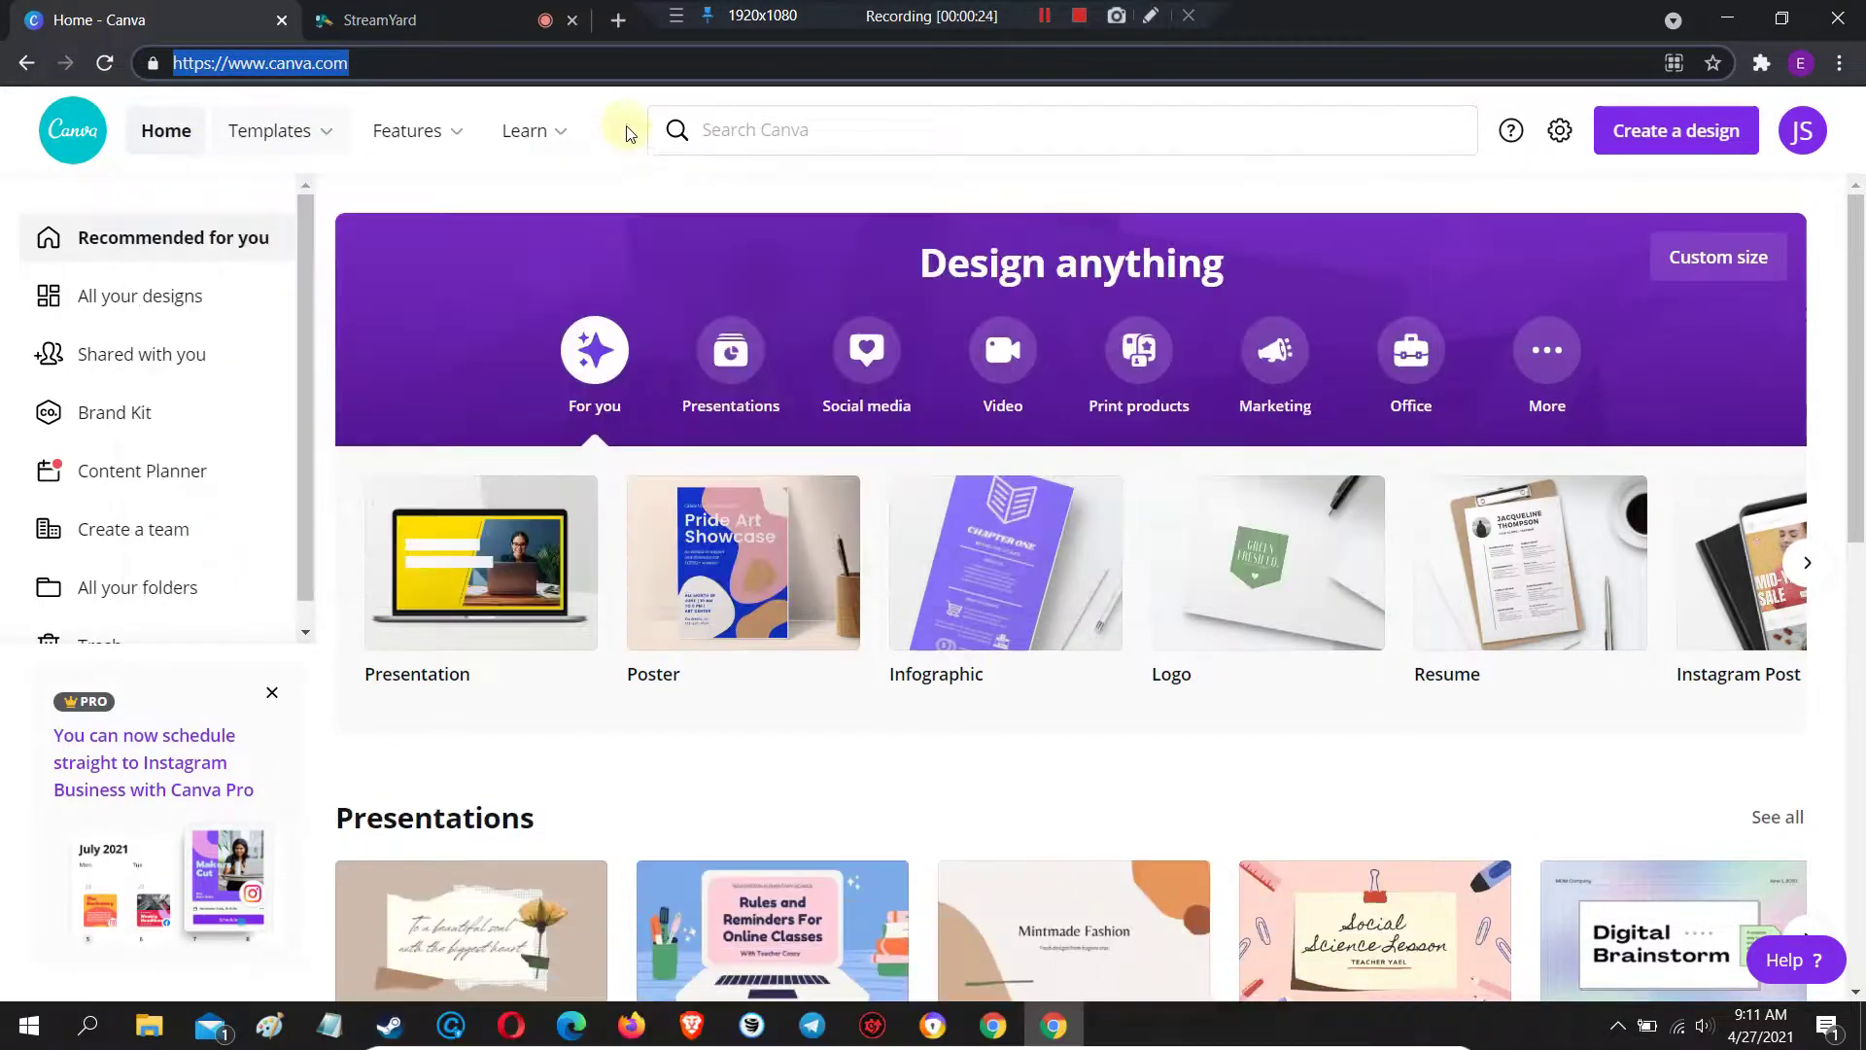
left_click(624, 108)
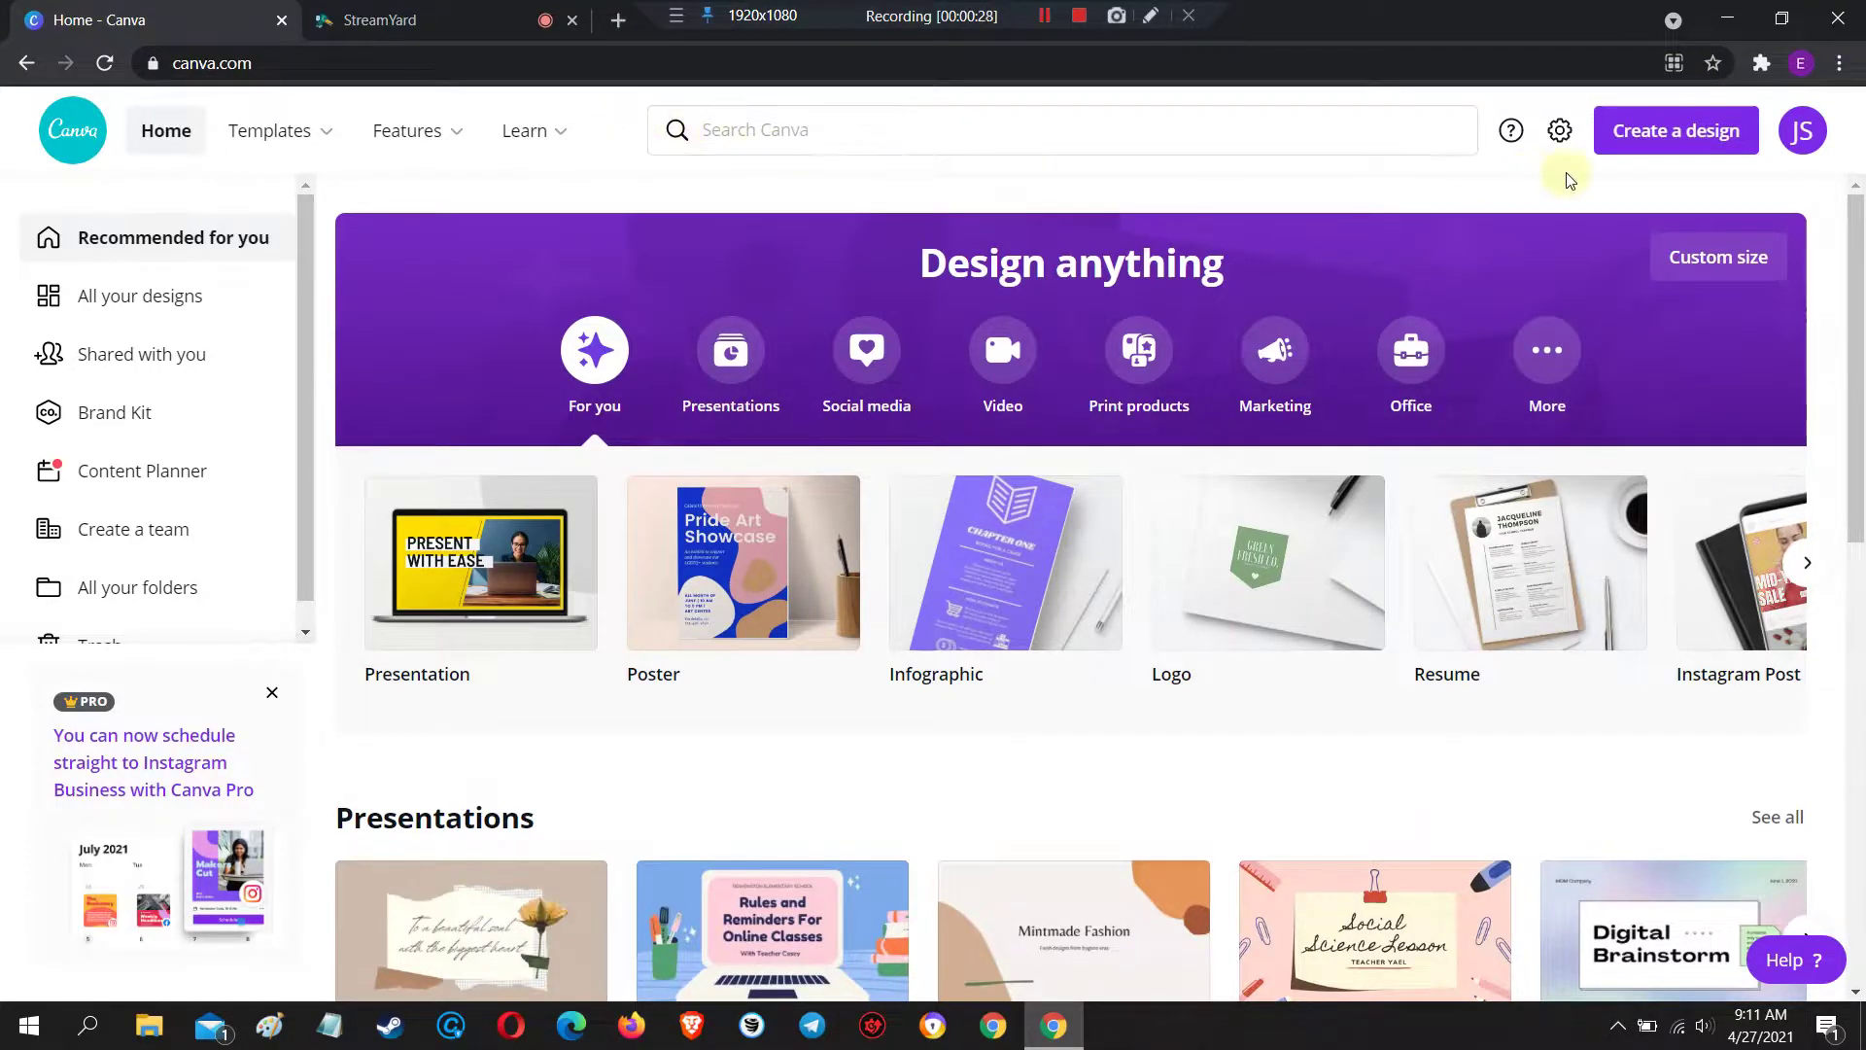
mouse_move(530, 132)
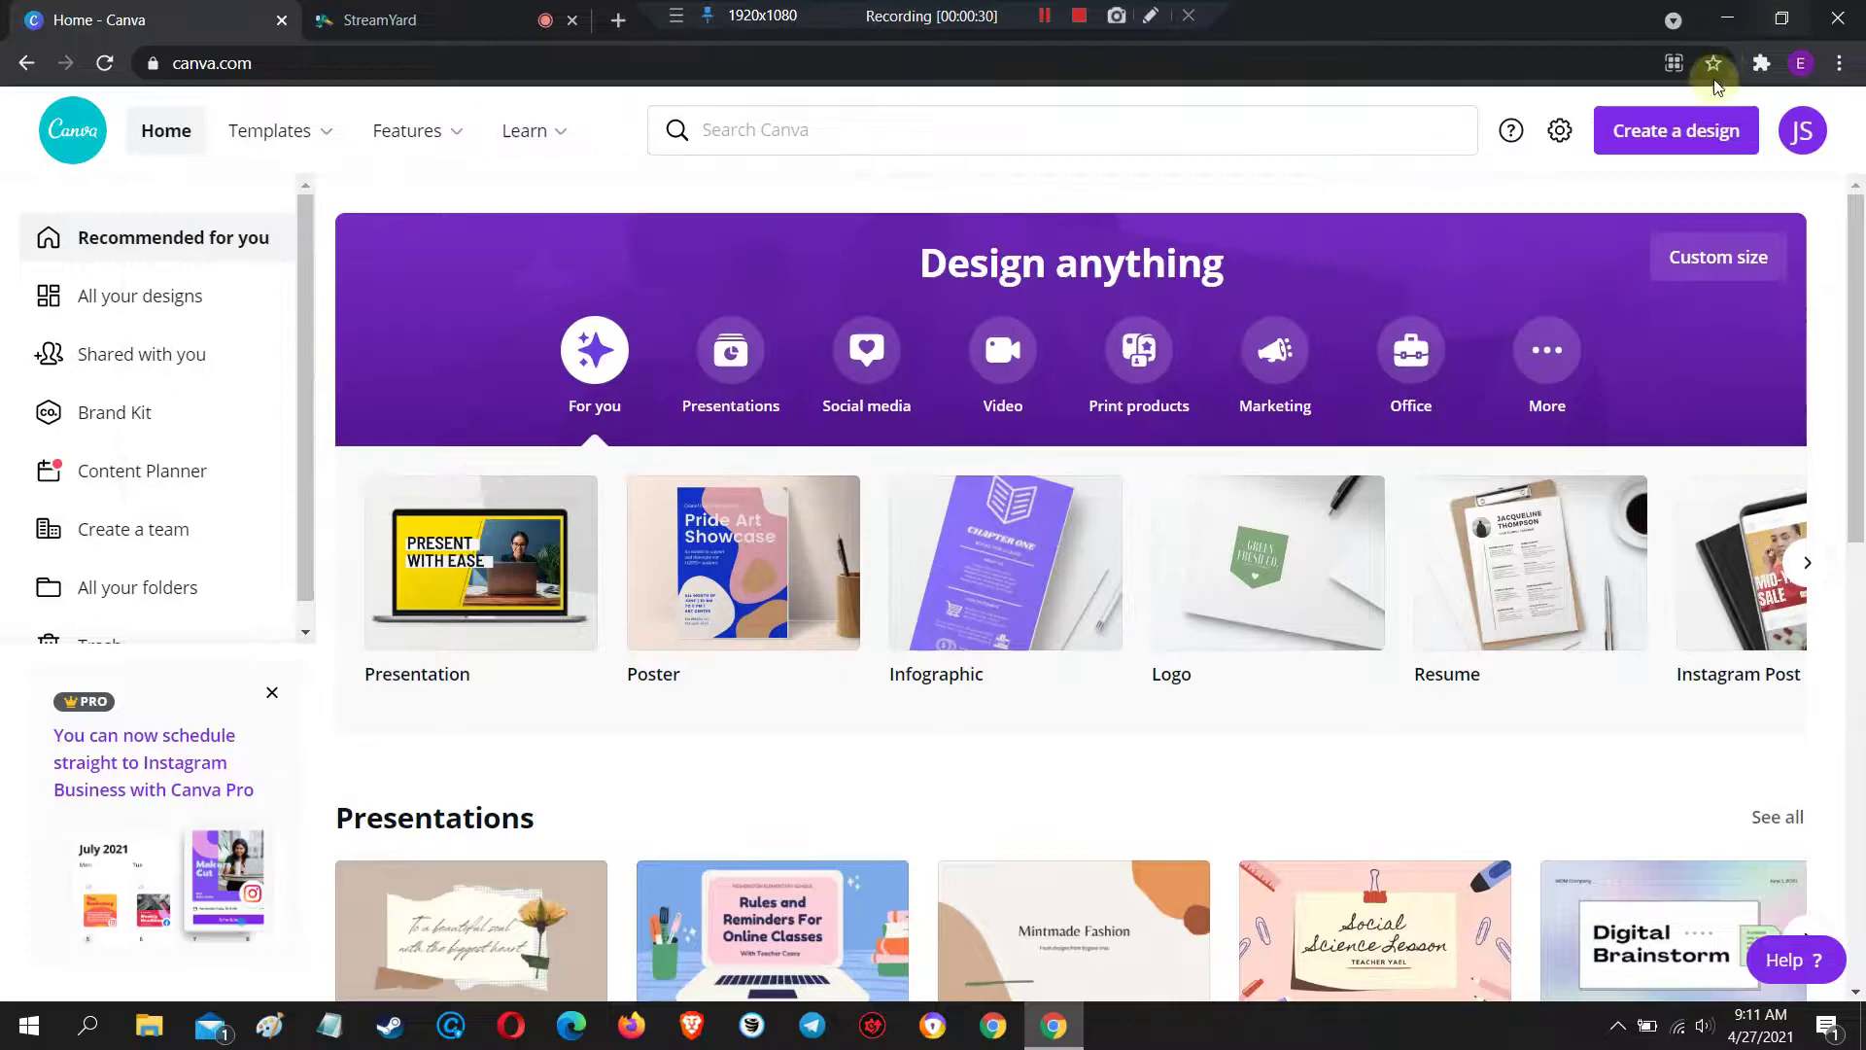
left_click(1679, 140)
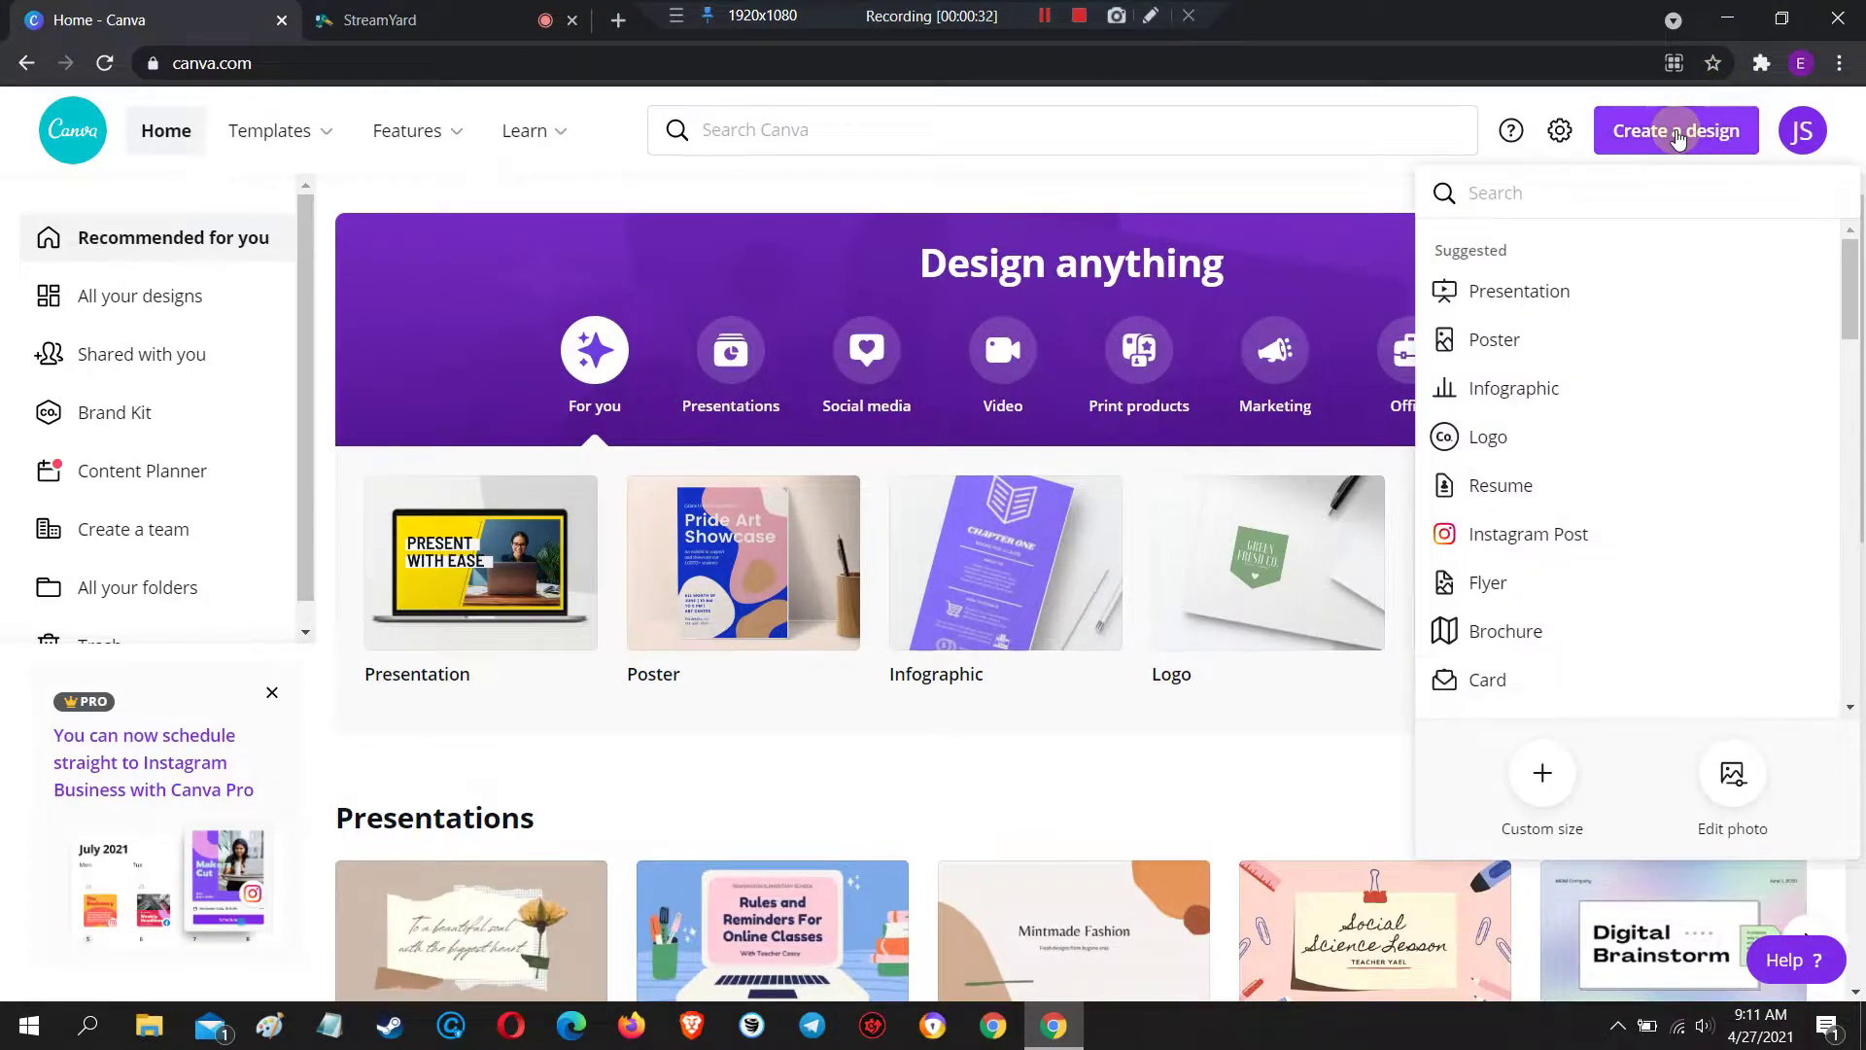
left_click(1546, 774)
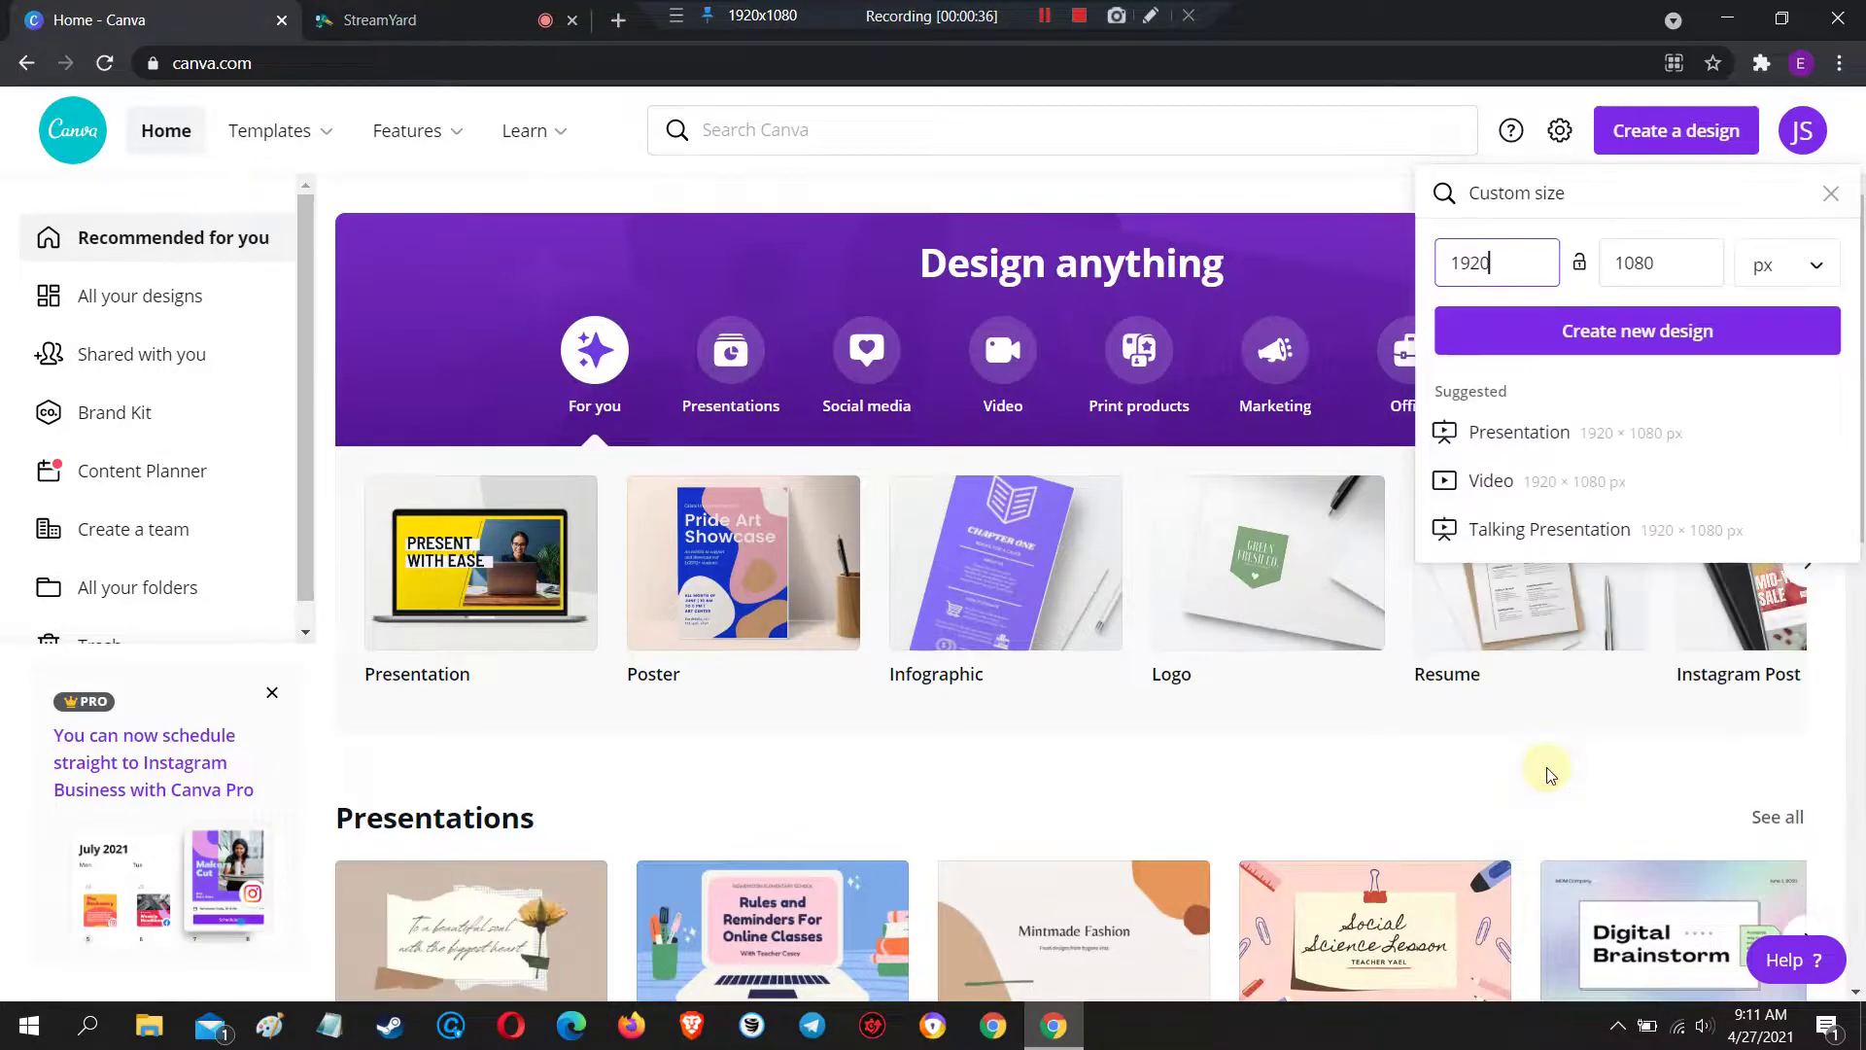
left_click_drag(1524, 264, 1405, 255)
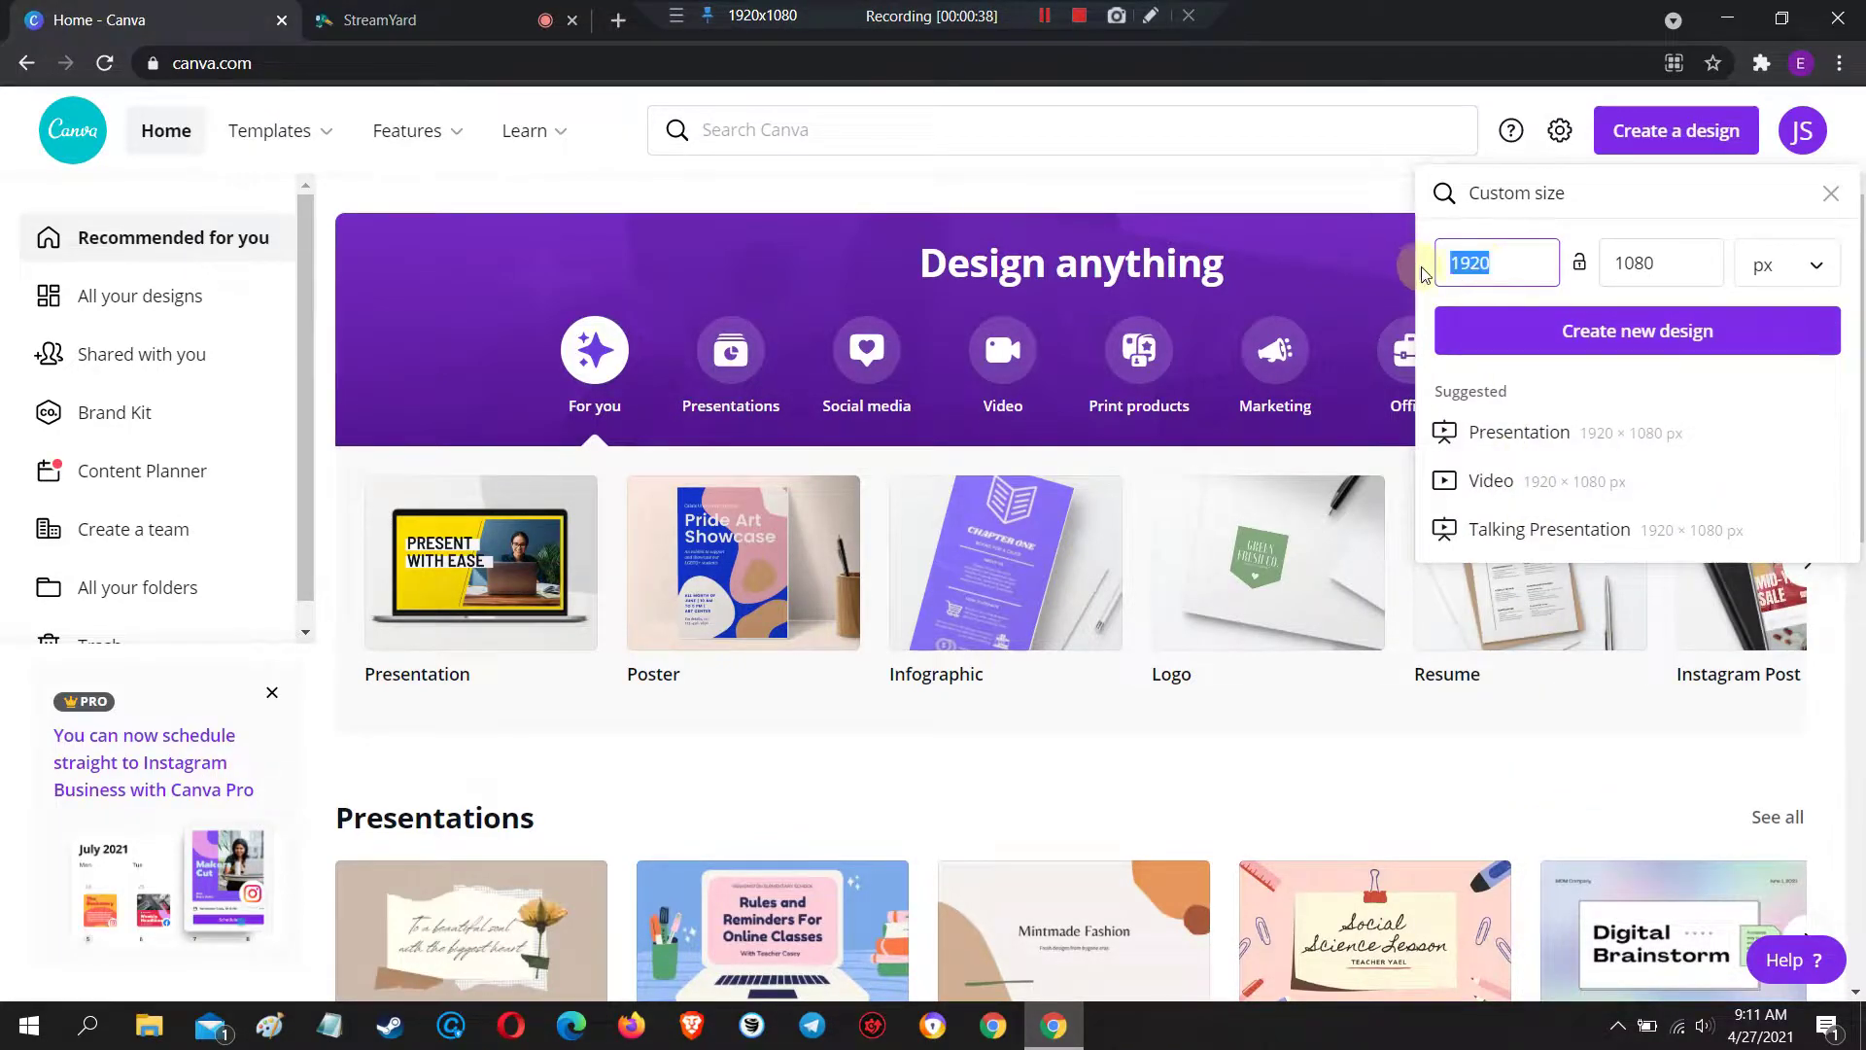
left_click_drag(1687, 262, 1555, 275)
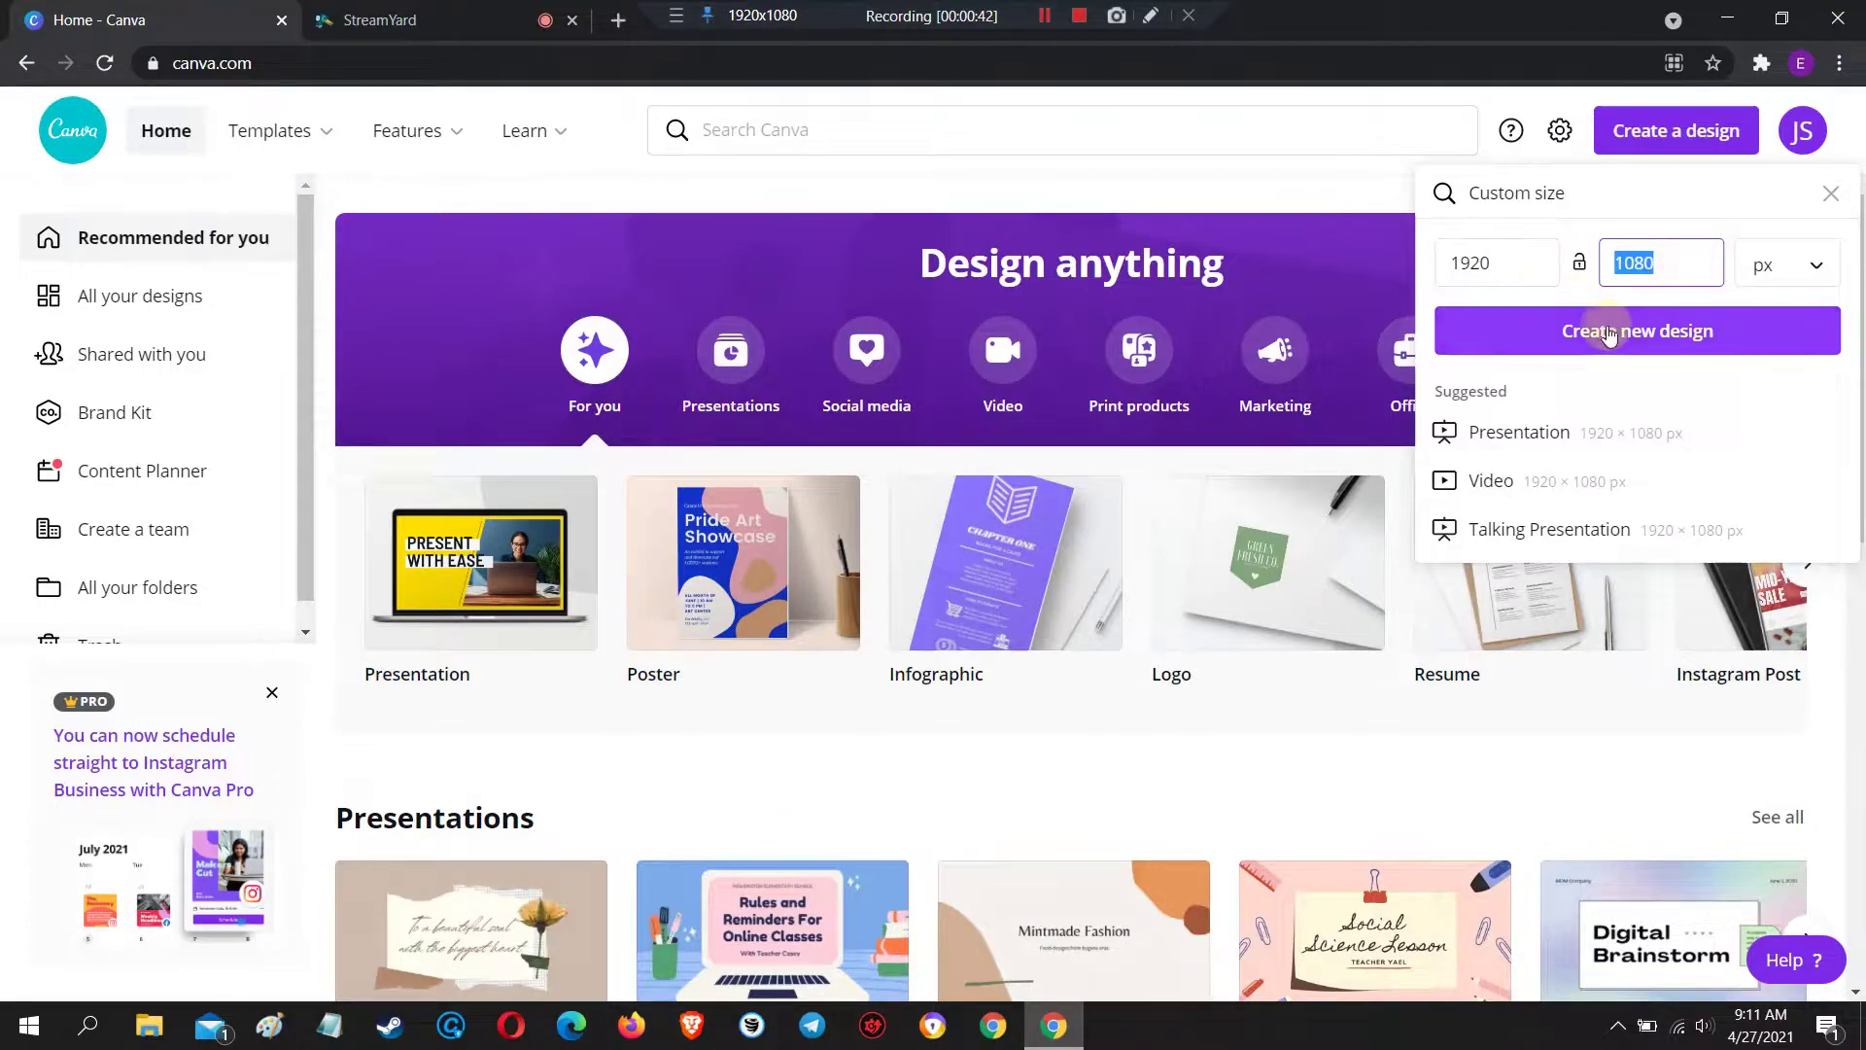
left_click(1645, 340)
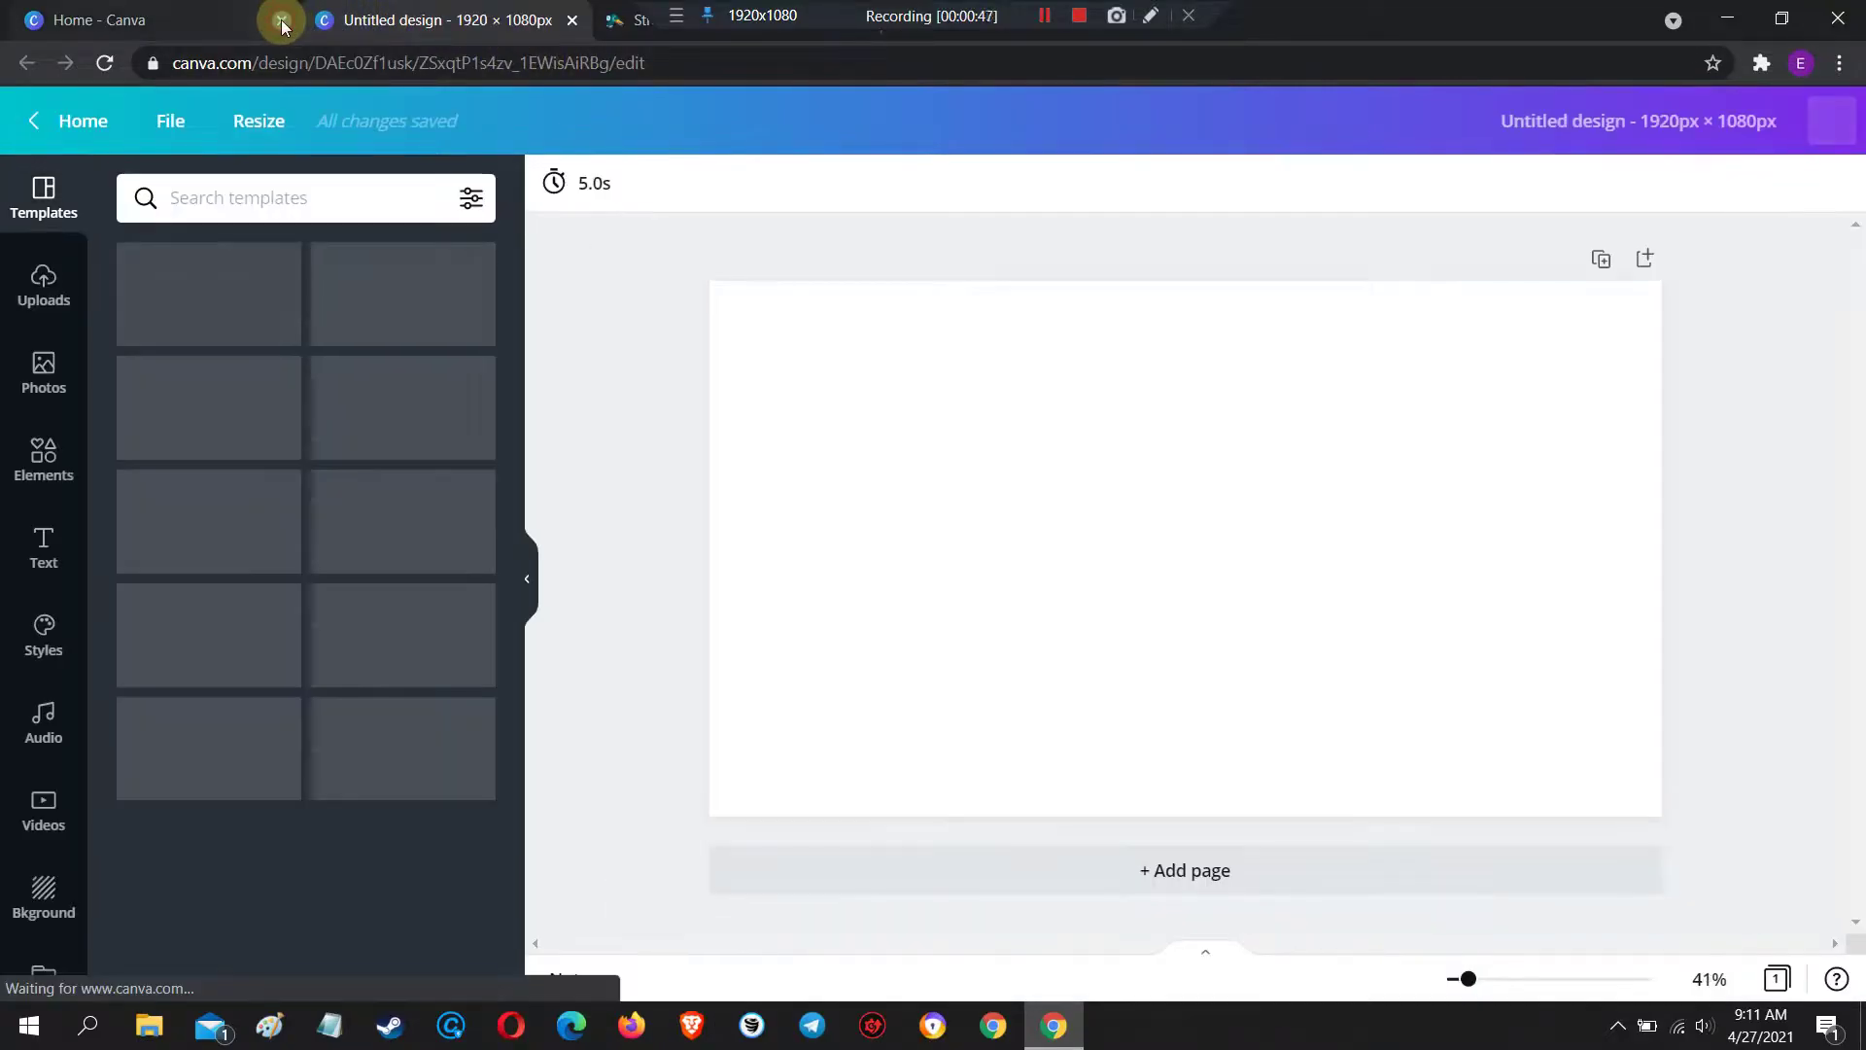
Close the Home - Canva tab, leaving the blank 1920 × 1080 design open
left_click(282, 20)
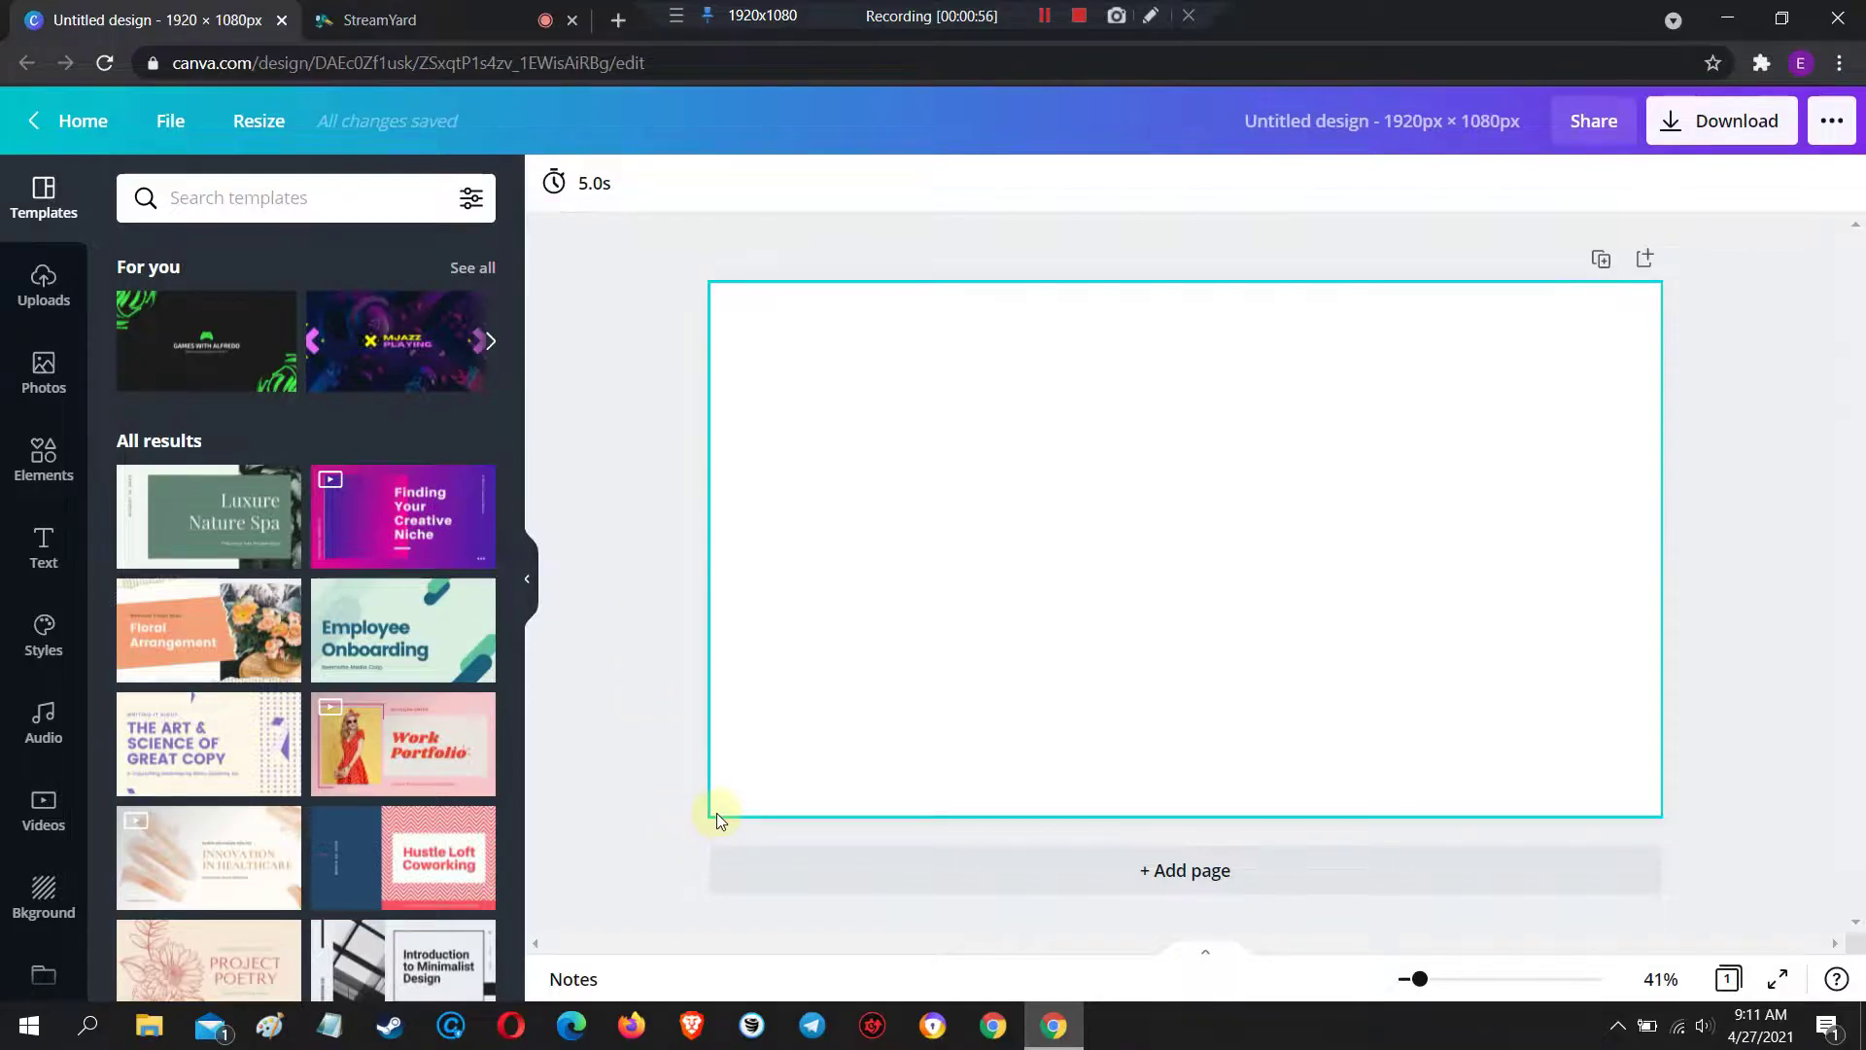
Search the Elements library for 'subscribe'
left_click(32, 457)
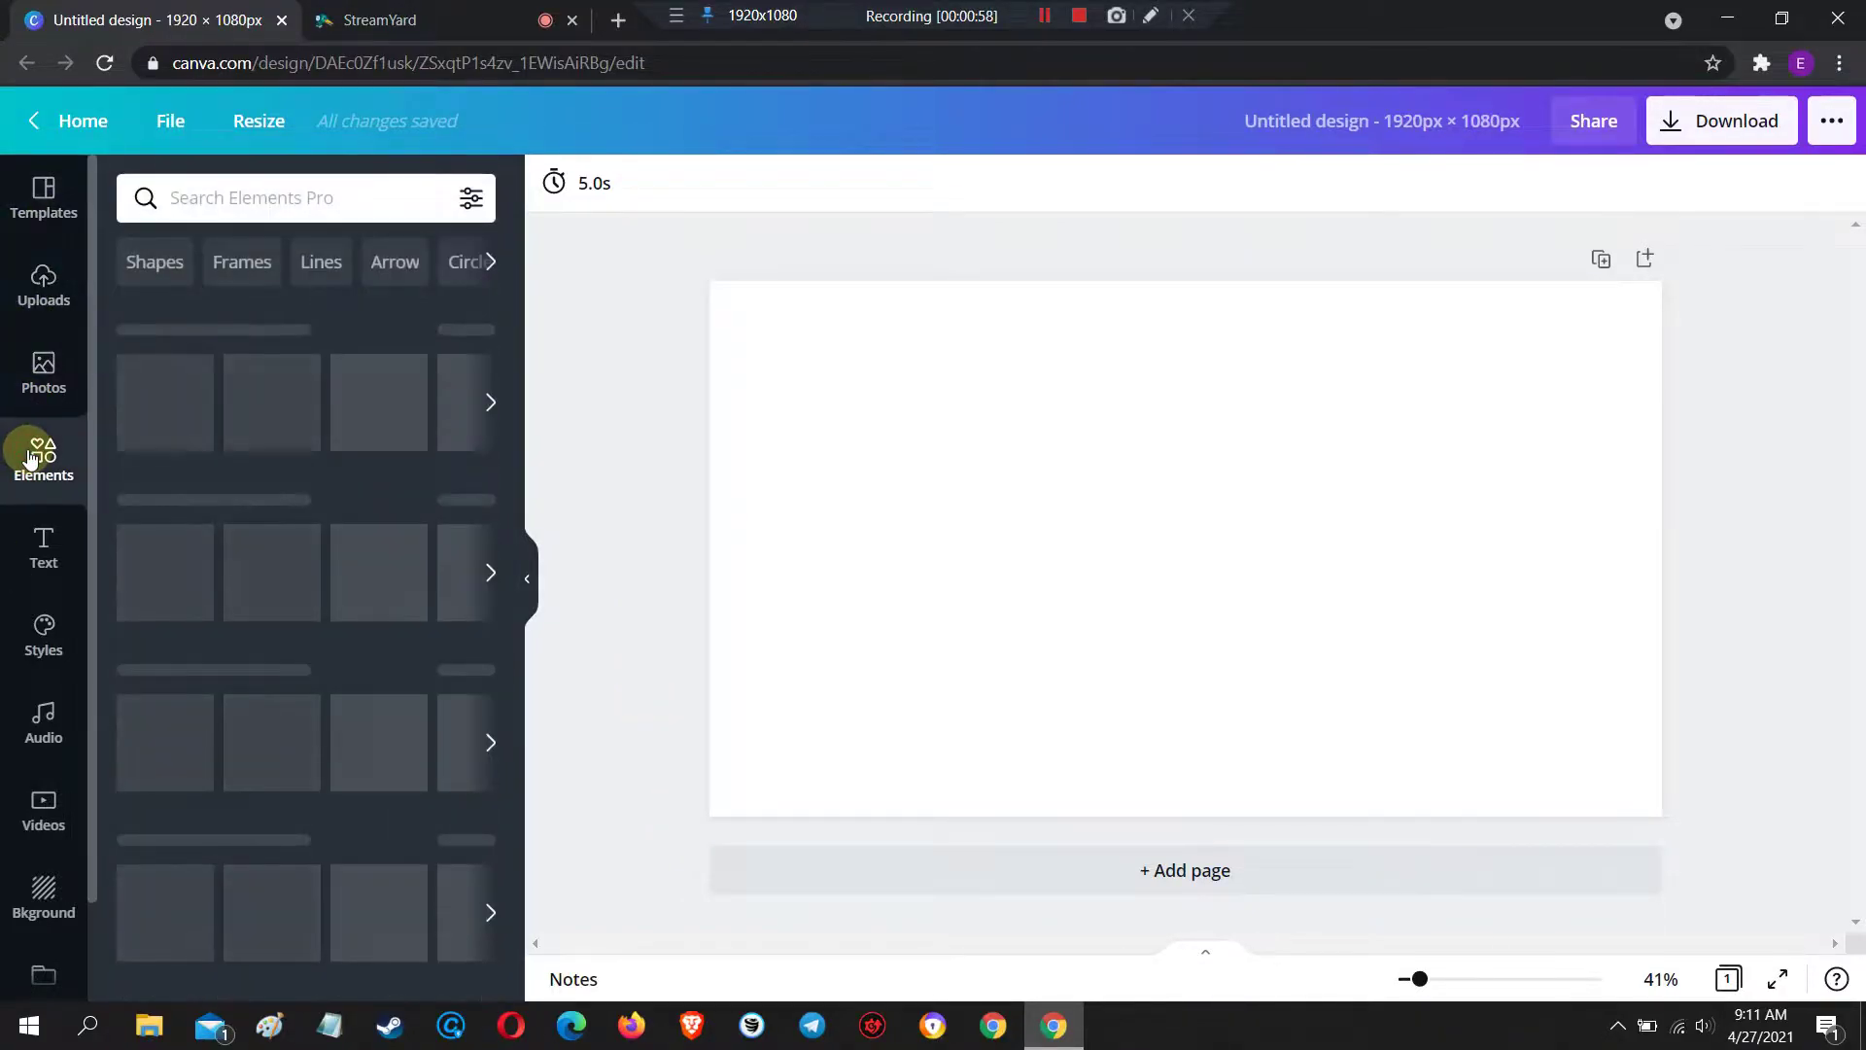
left_click(194, 200)
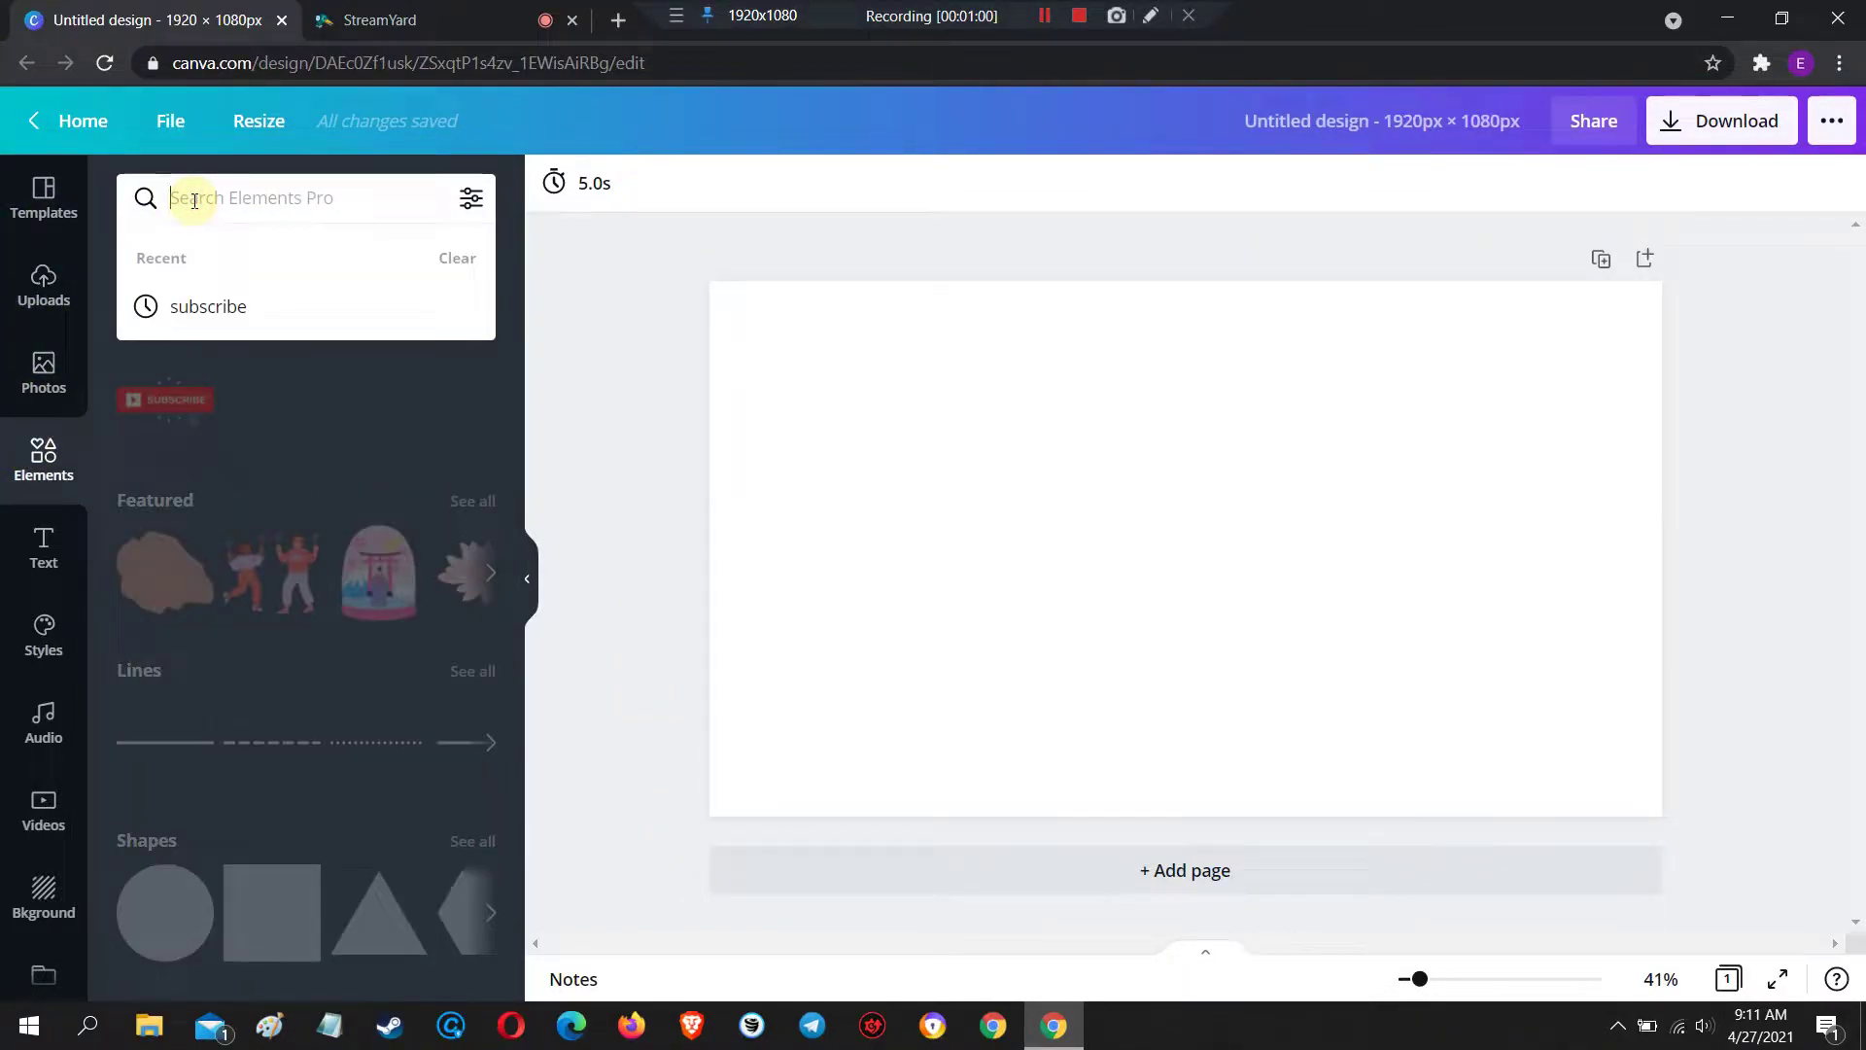
type("subscr")
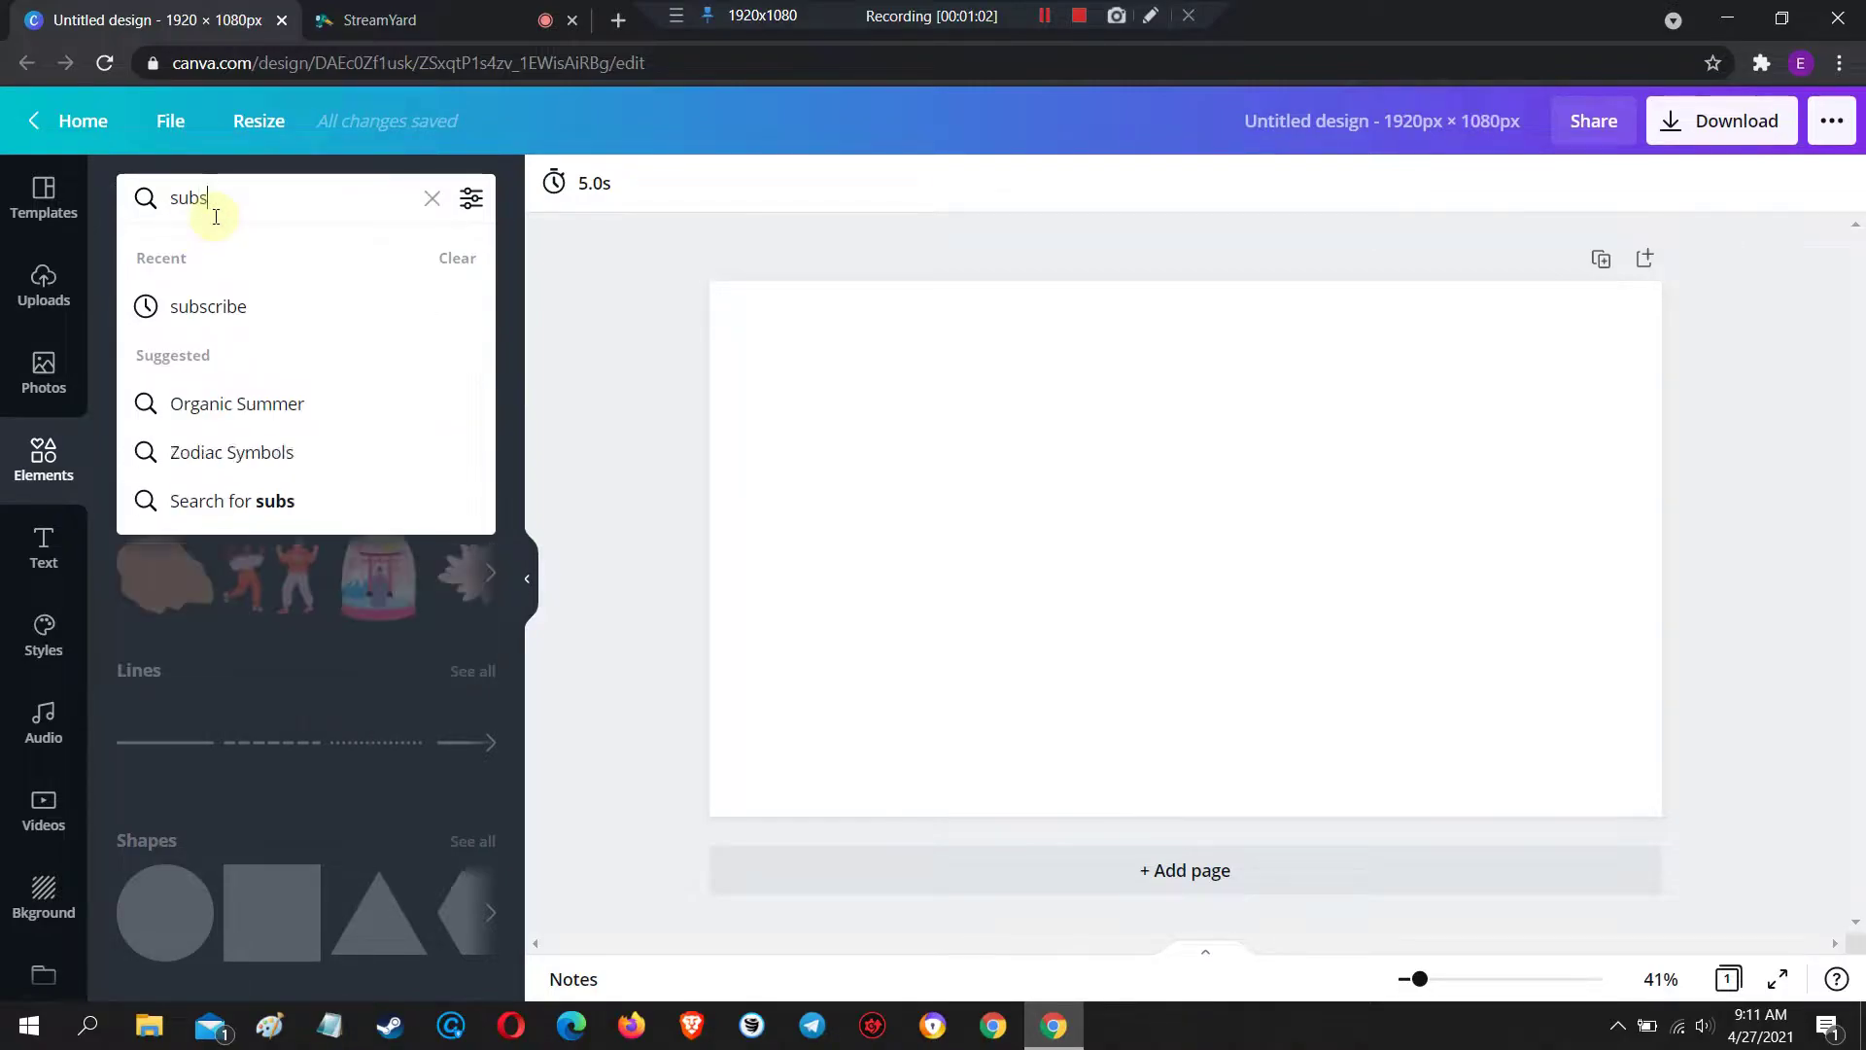
key("BackSpace")
key("BackSpace")
key("BackSpace")
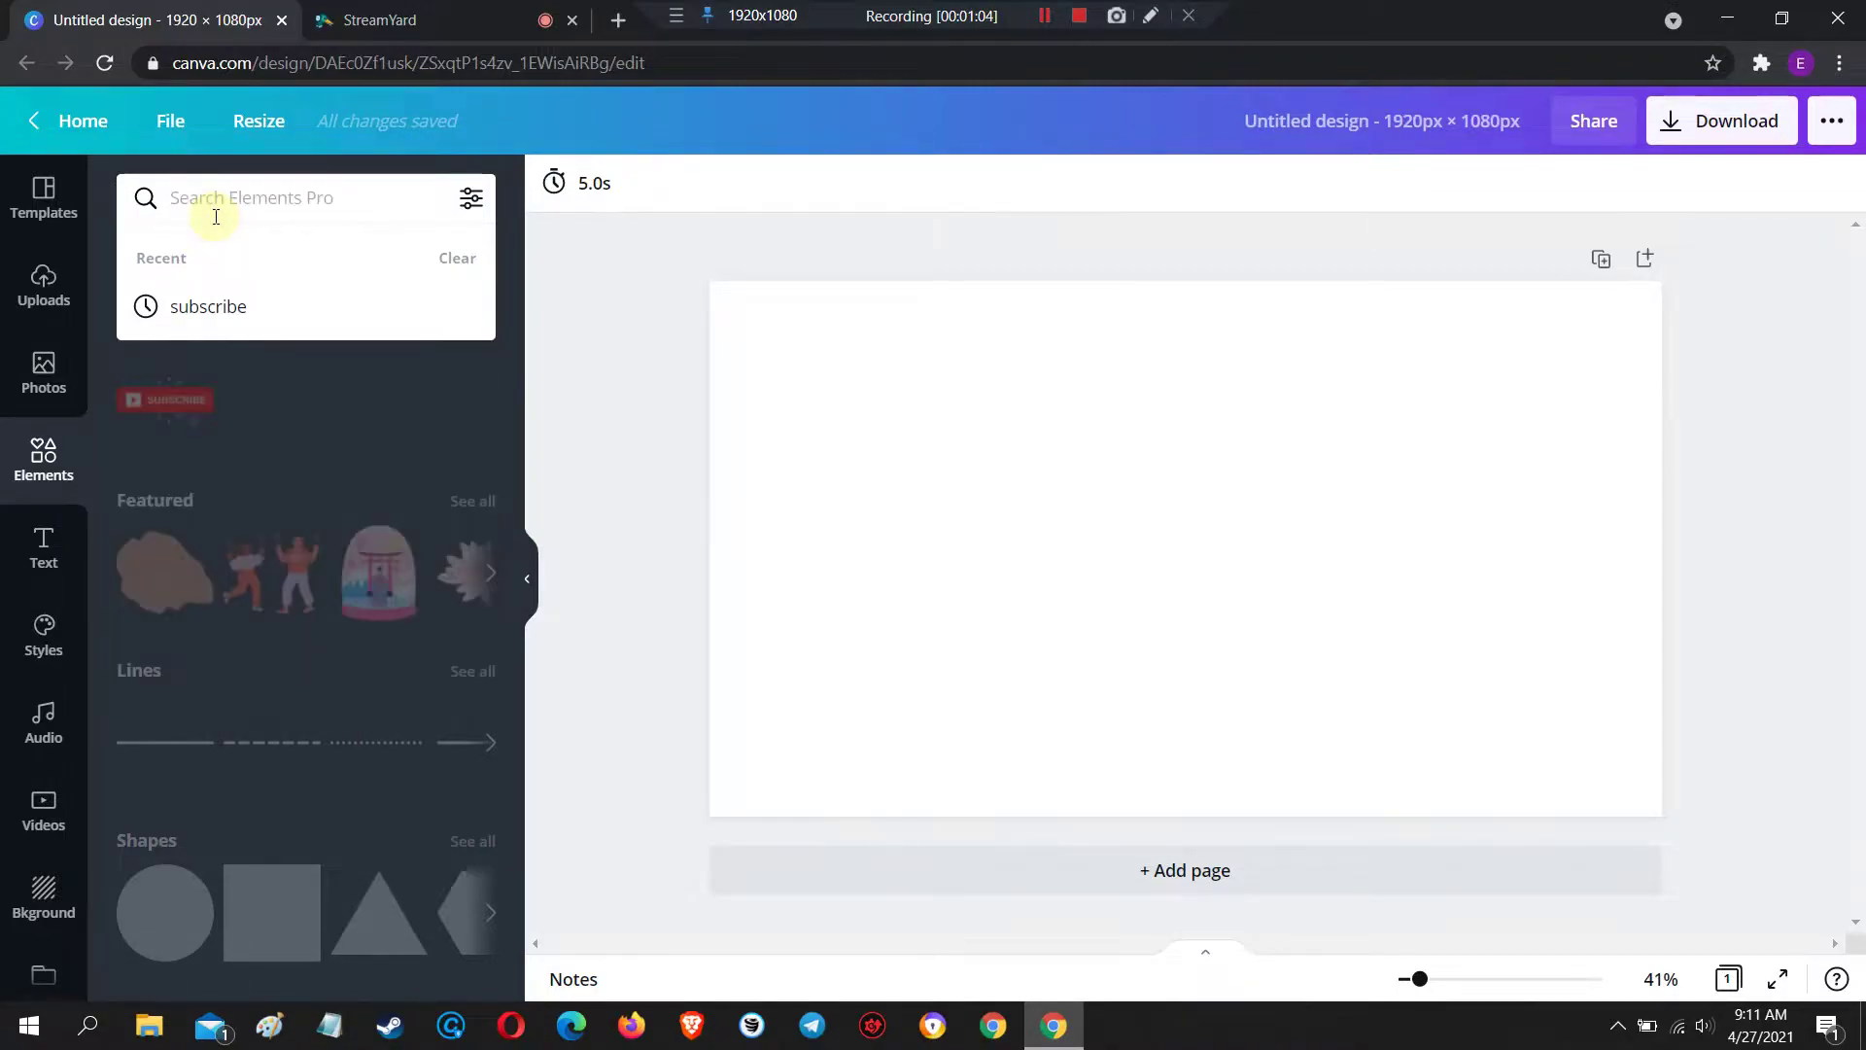
type("subscribe")
key("Return")
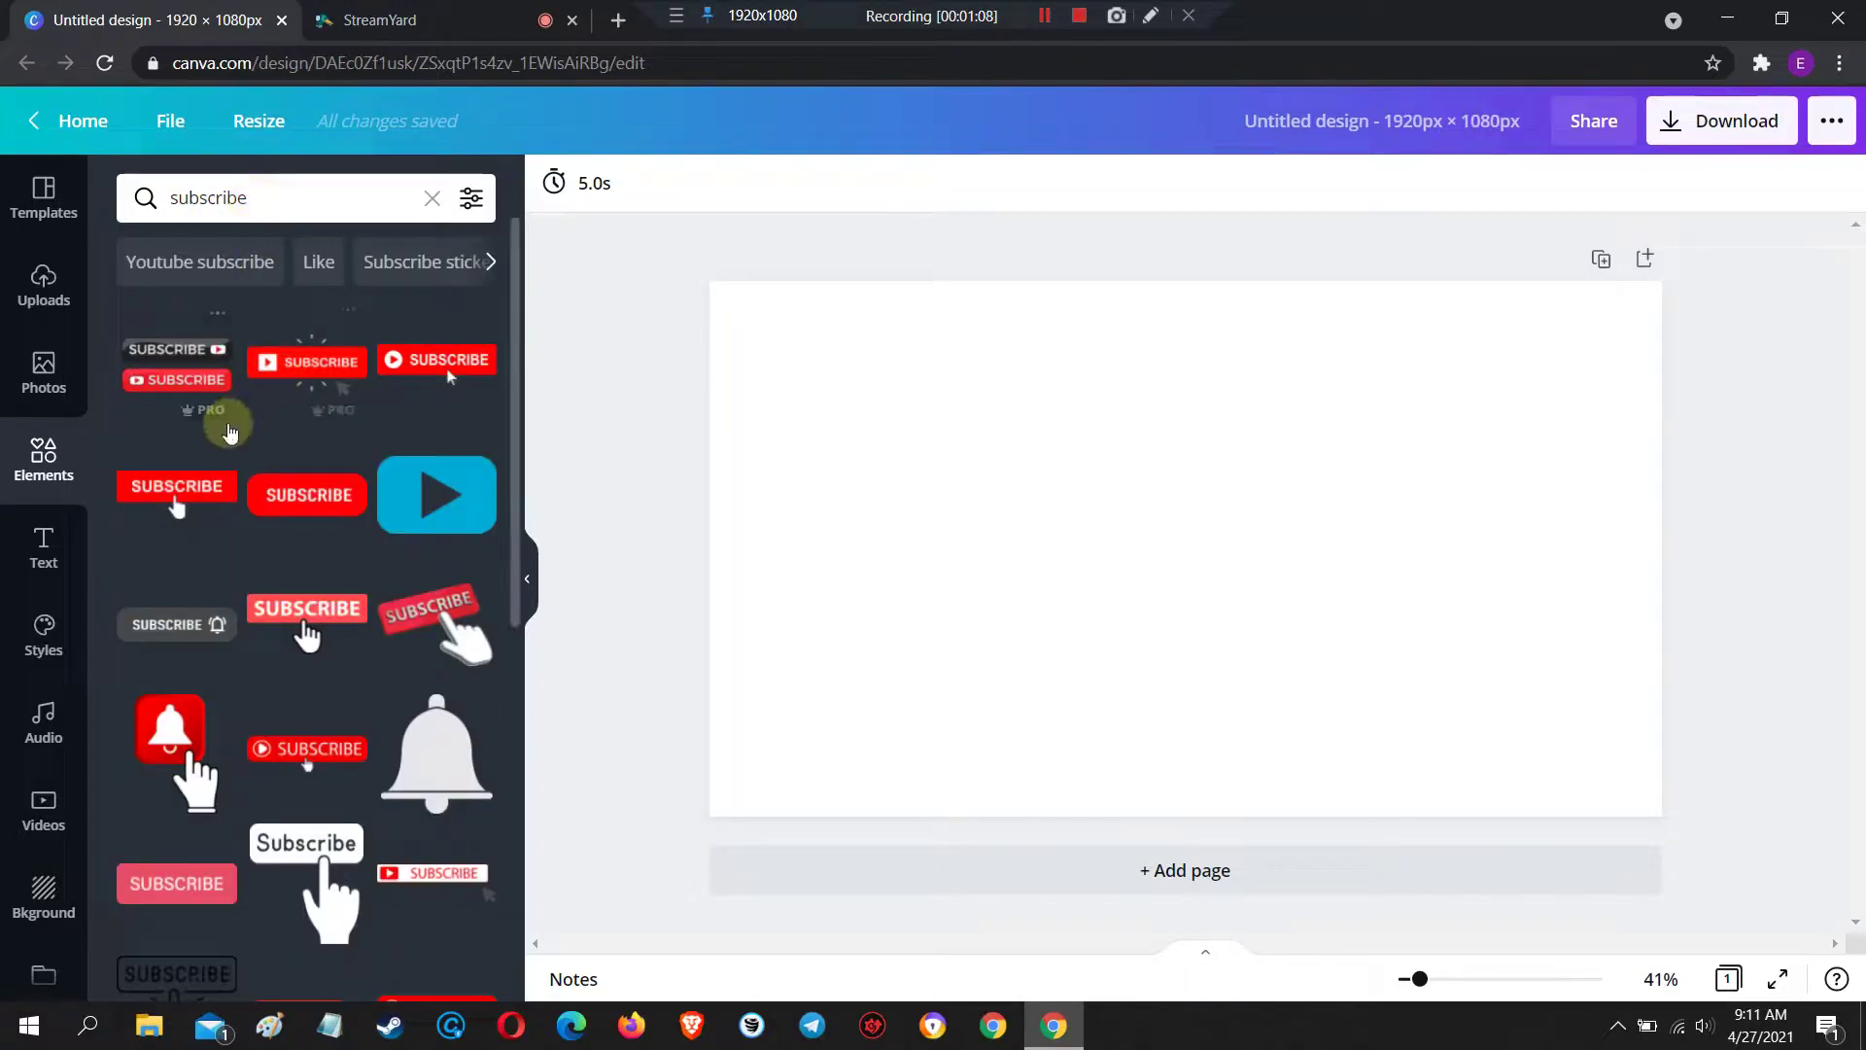
Browse the subscribe results and return to the top where the red SUBSCRIBE buttons are
scroll(208, 488, "down", 15)
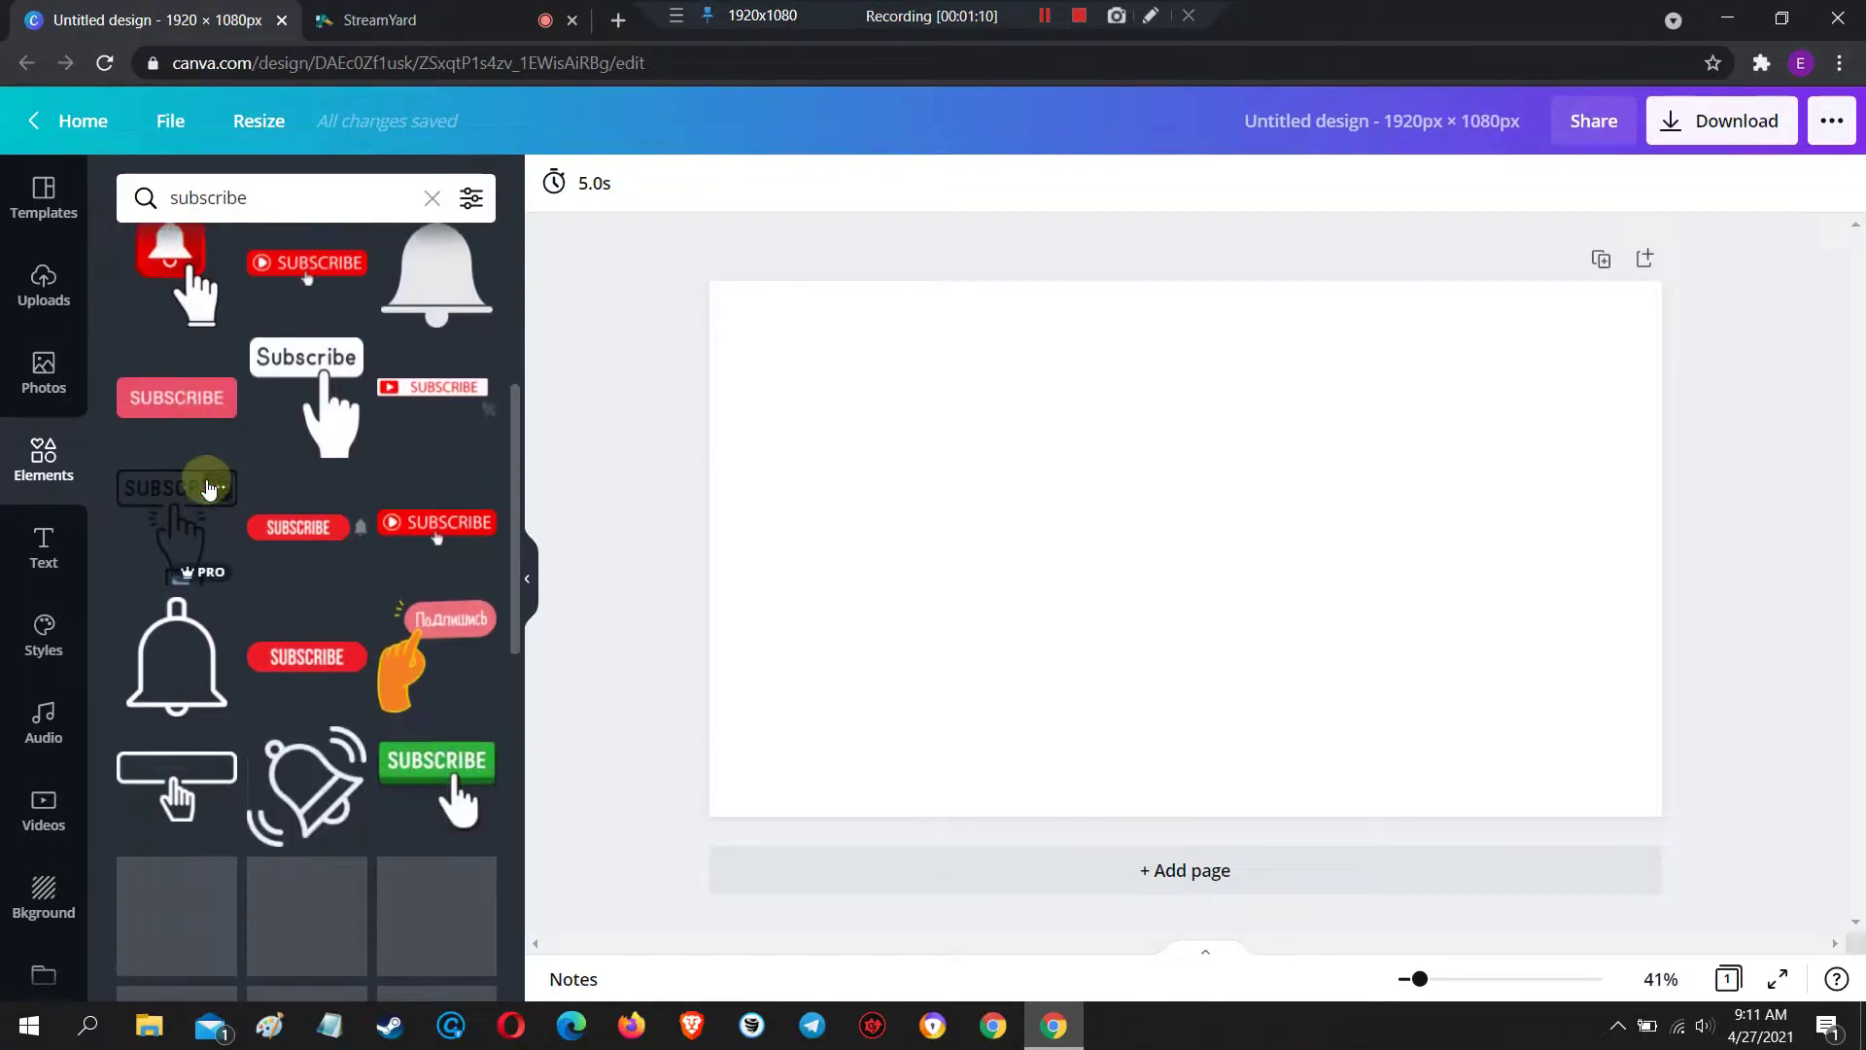
scroll(195, 491, "down", 10)
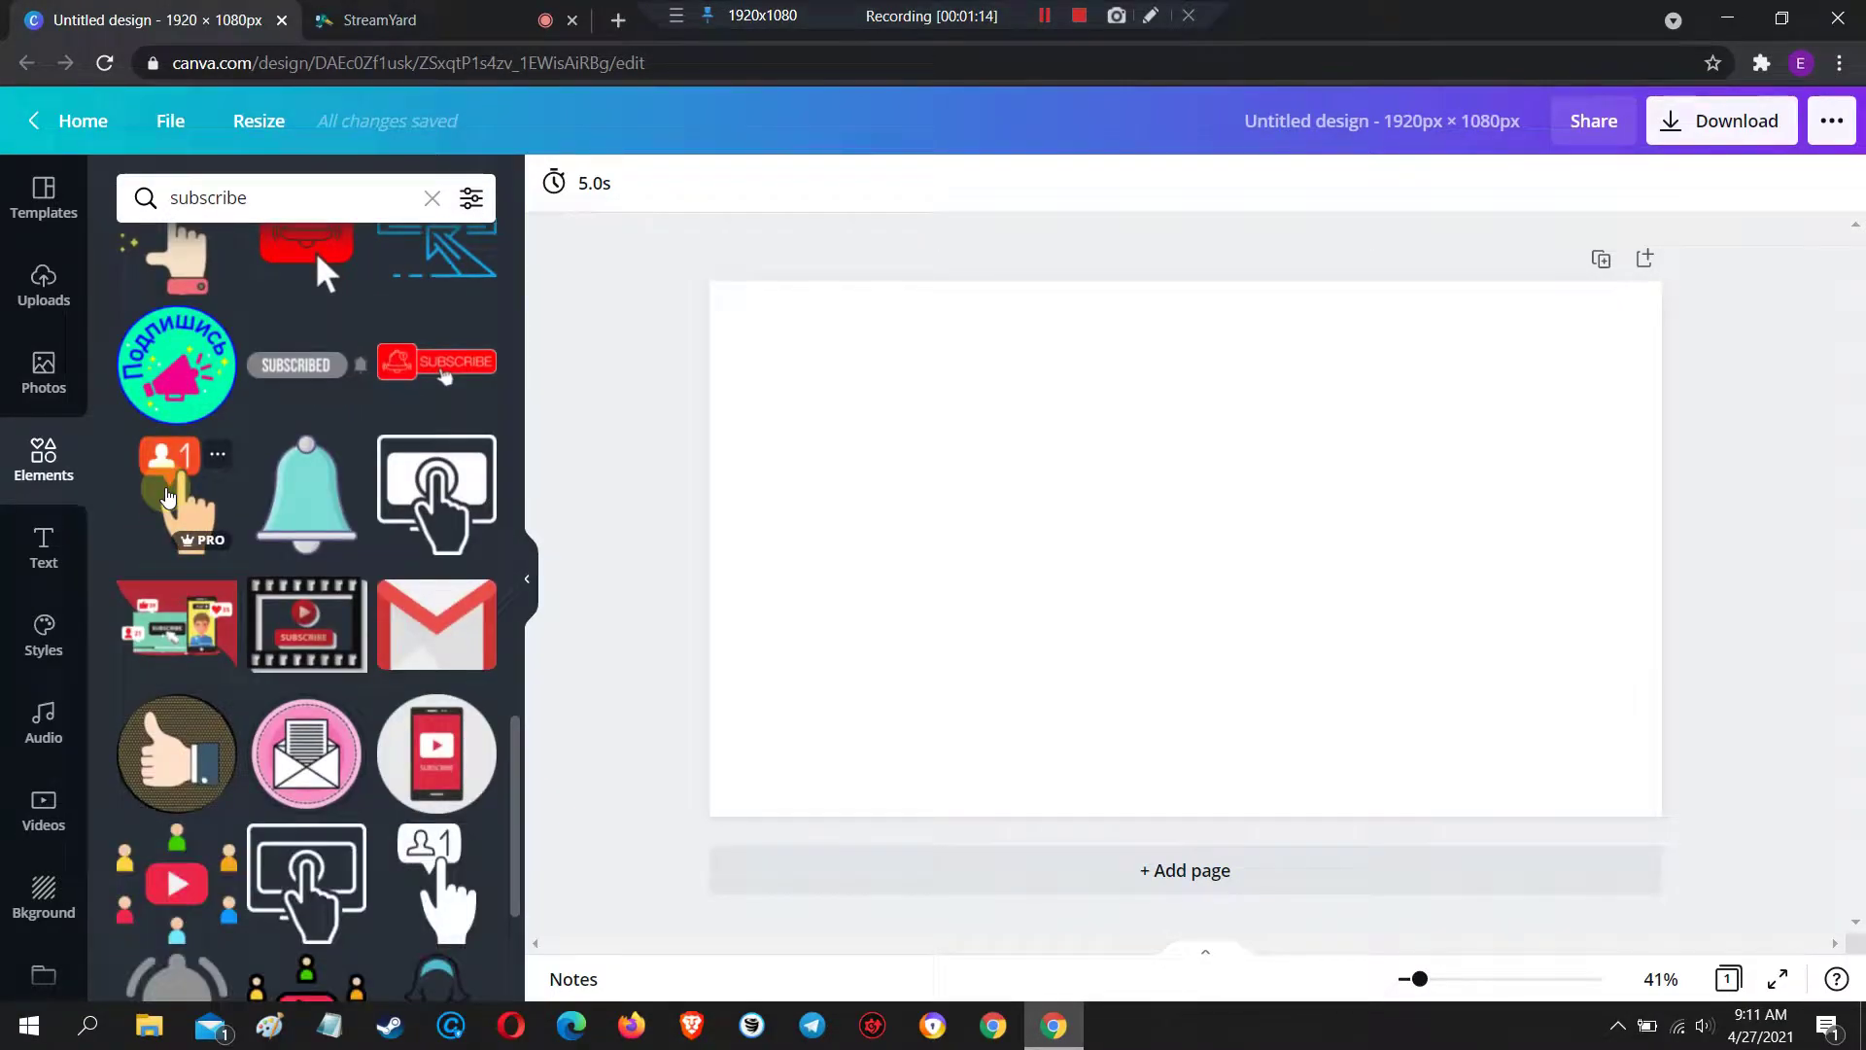
scroll(168, 495, "down", 8)
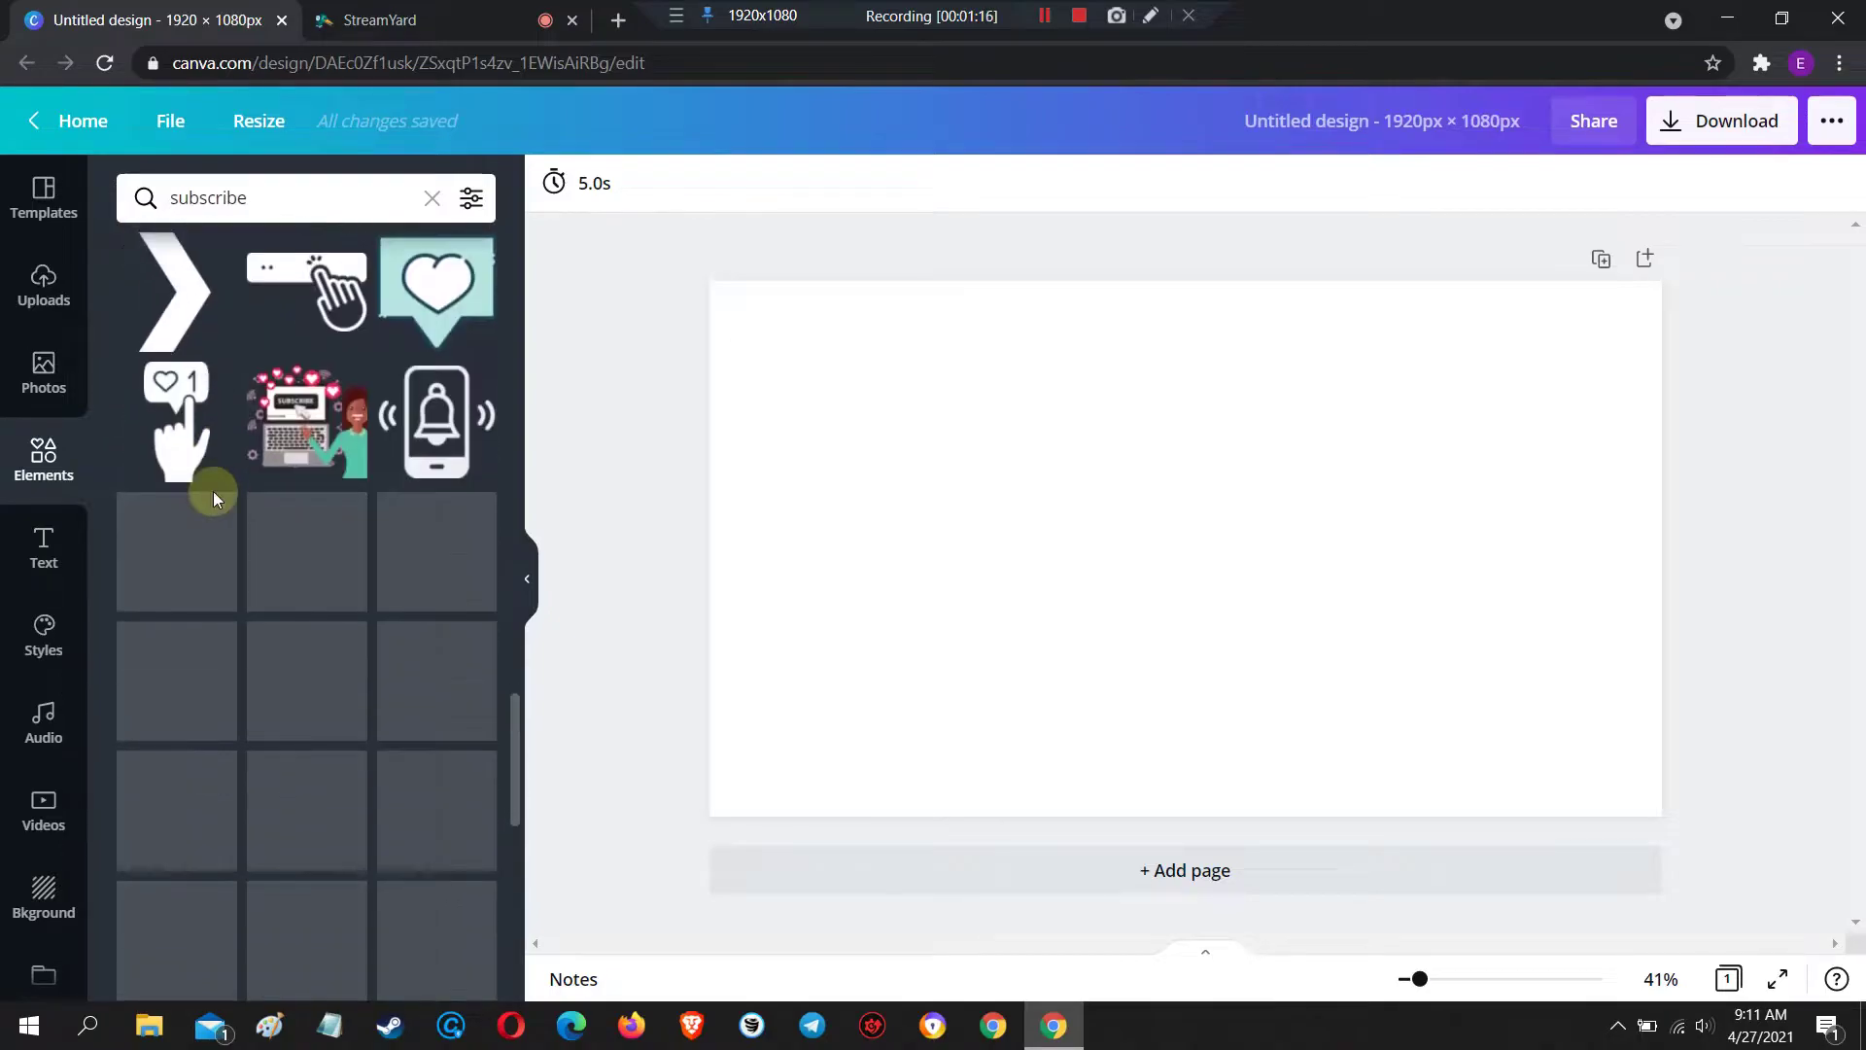
scroll(212, 496, "down", 5)
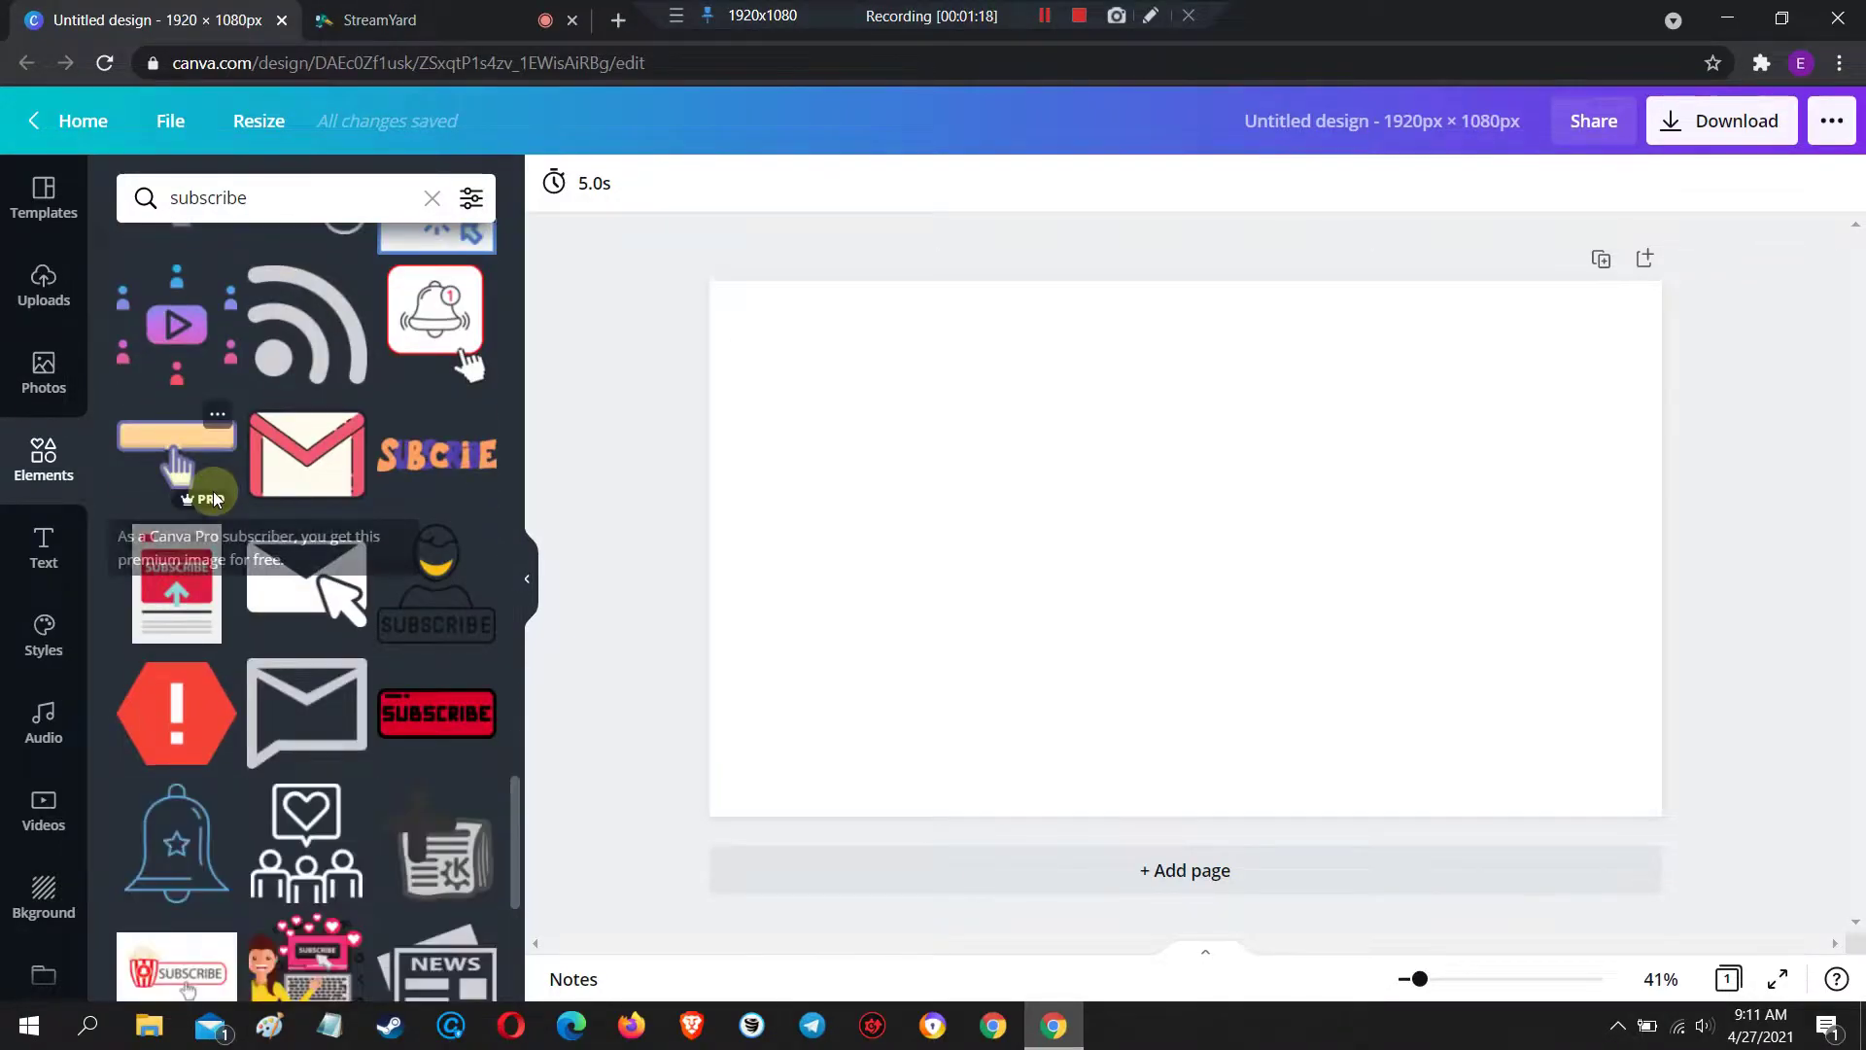
scroll(213, 498, "down", 10)
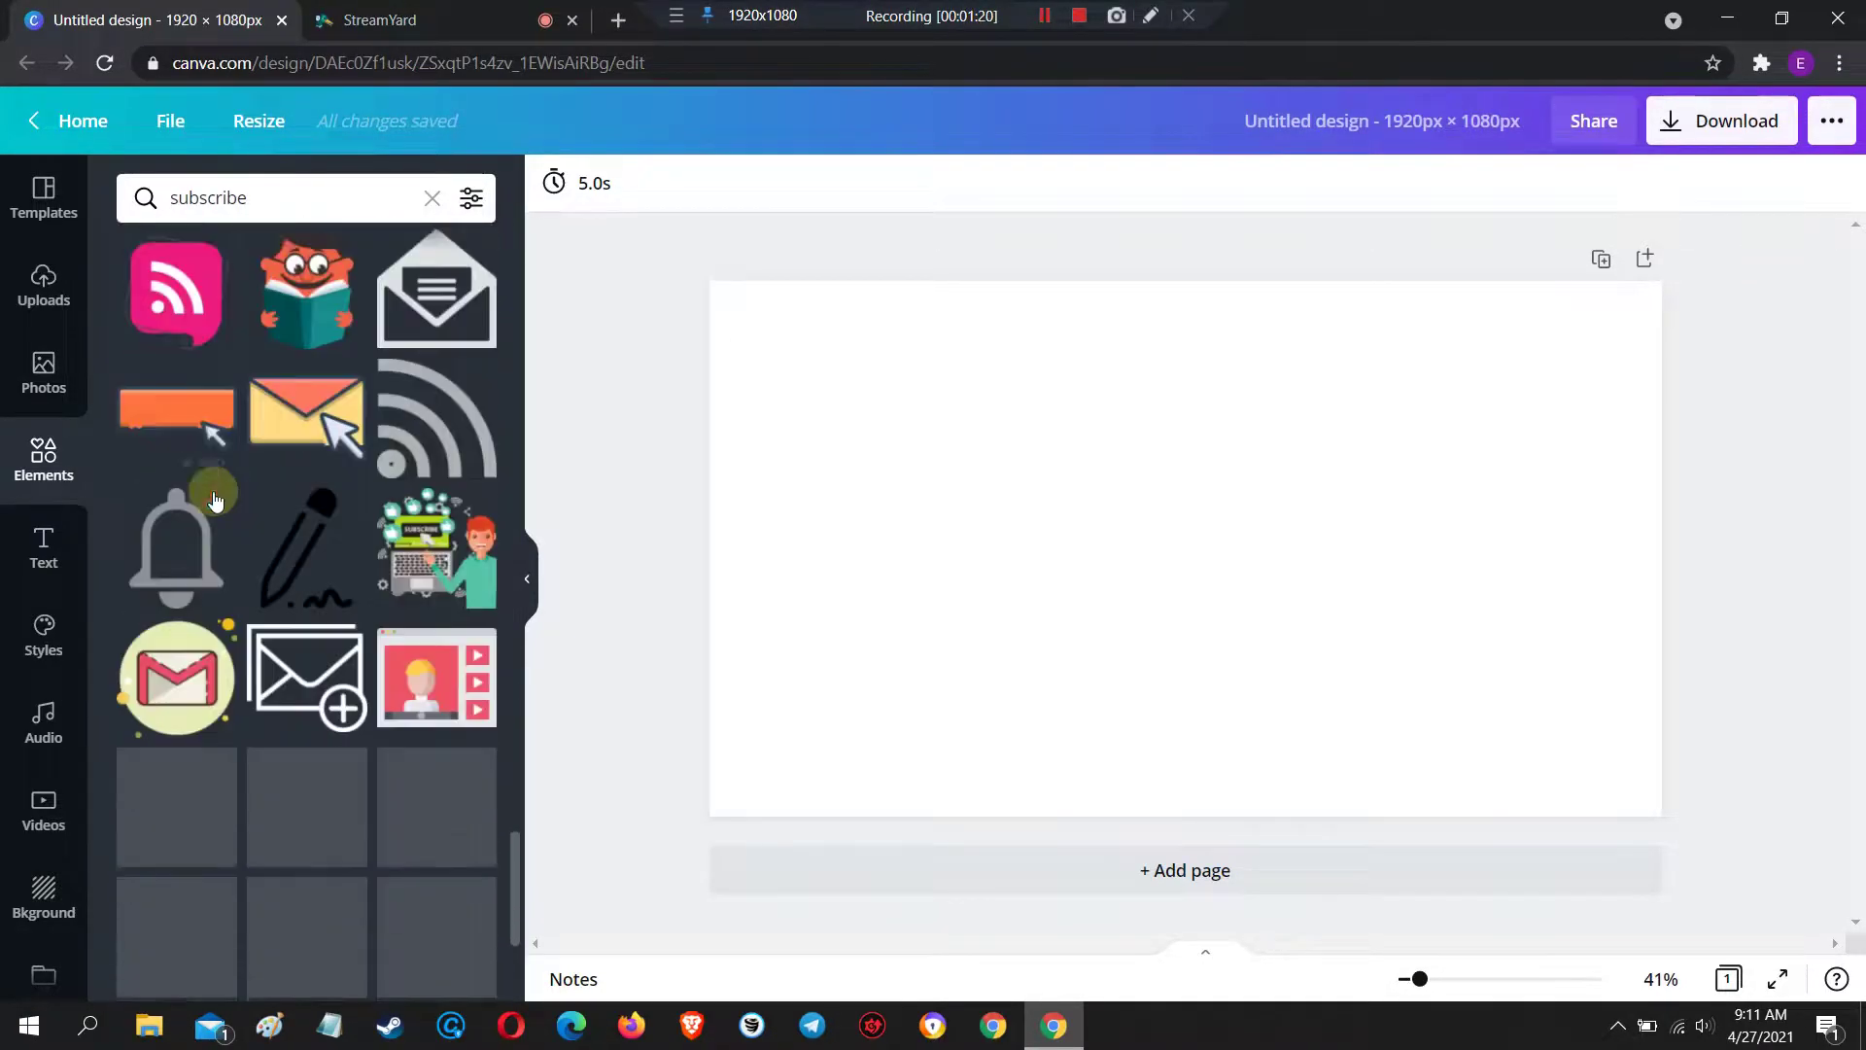
scroll(216, 500, "down", 5)
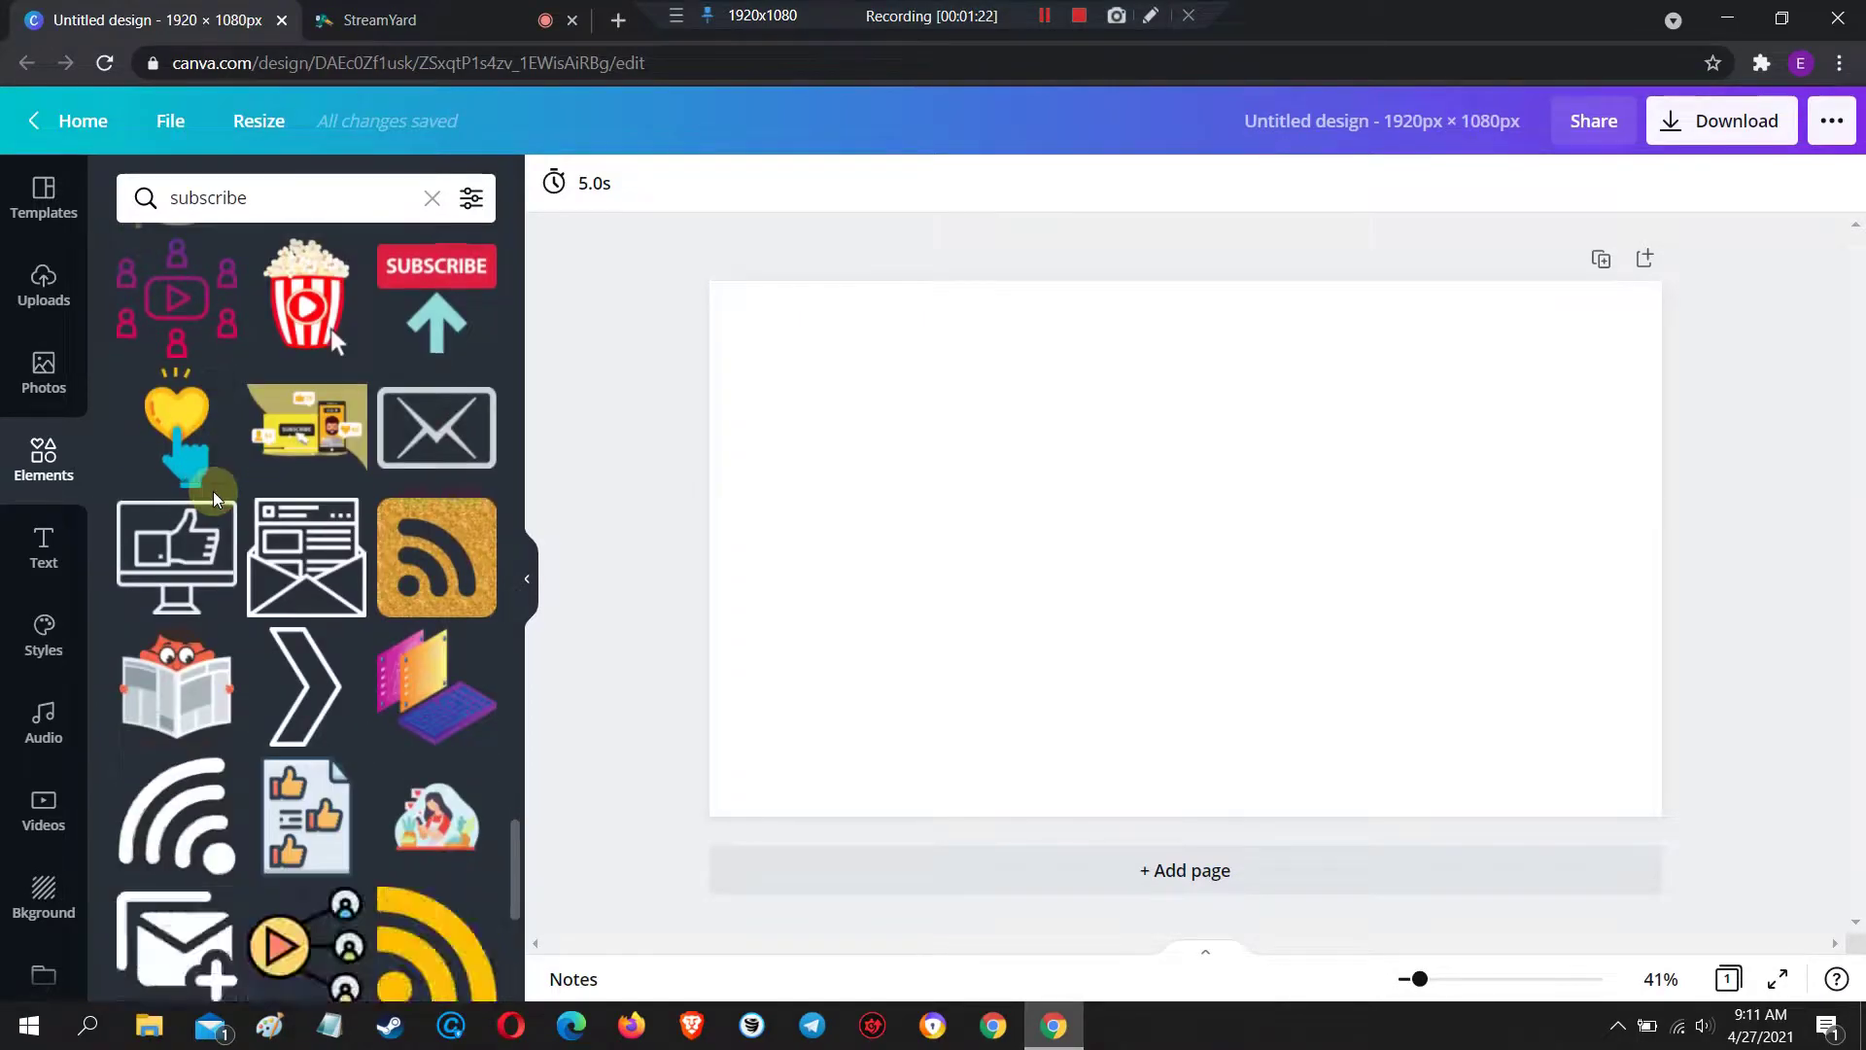
scroll(216, 500, "down", 4)
scroll(215, 499, "down", 3)
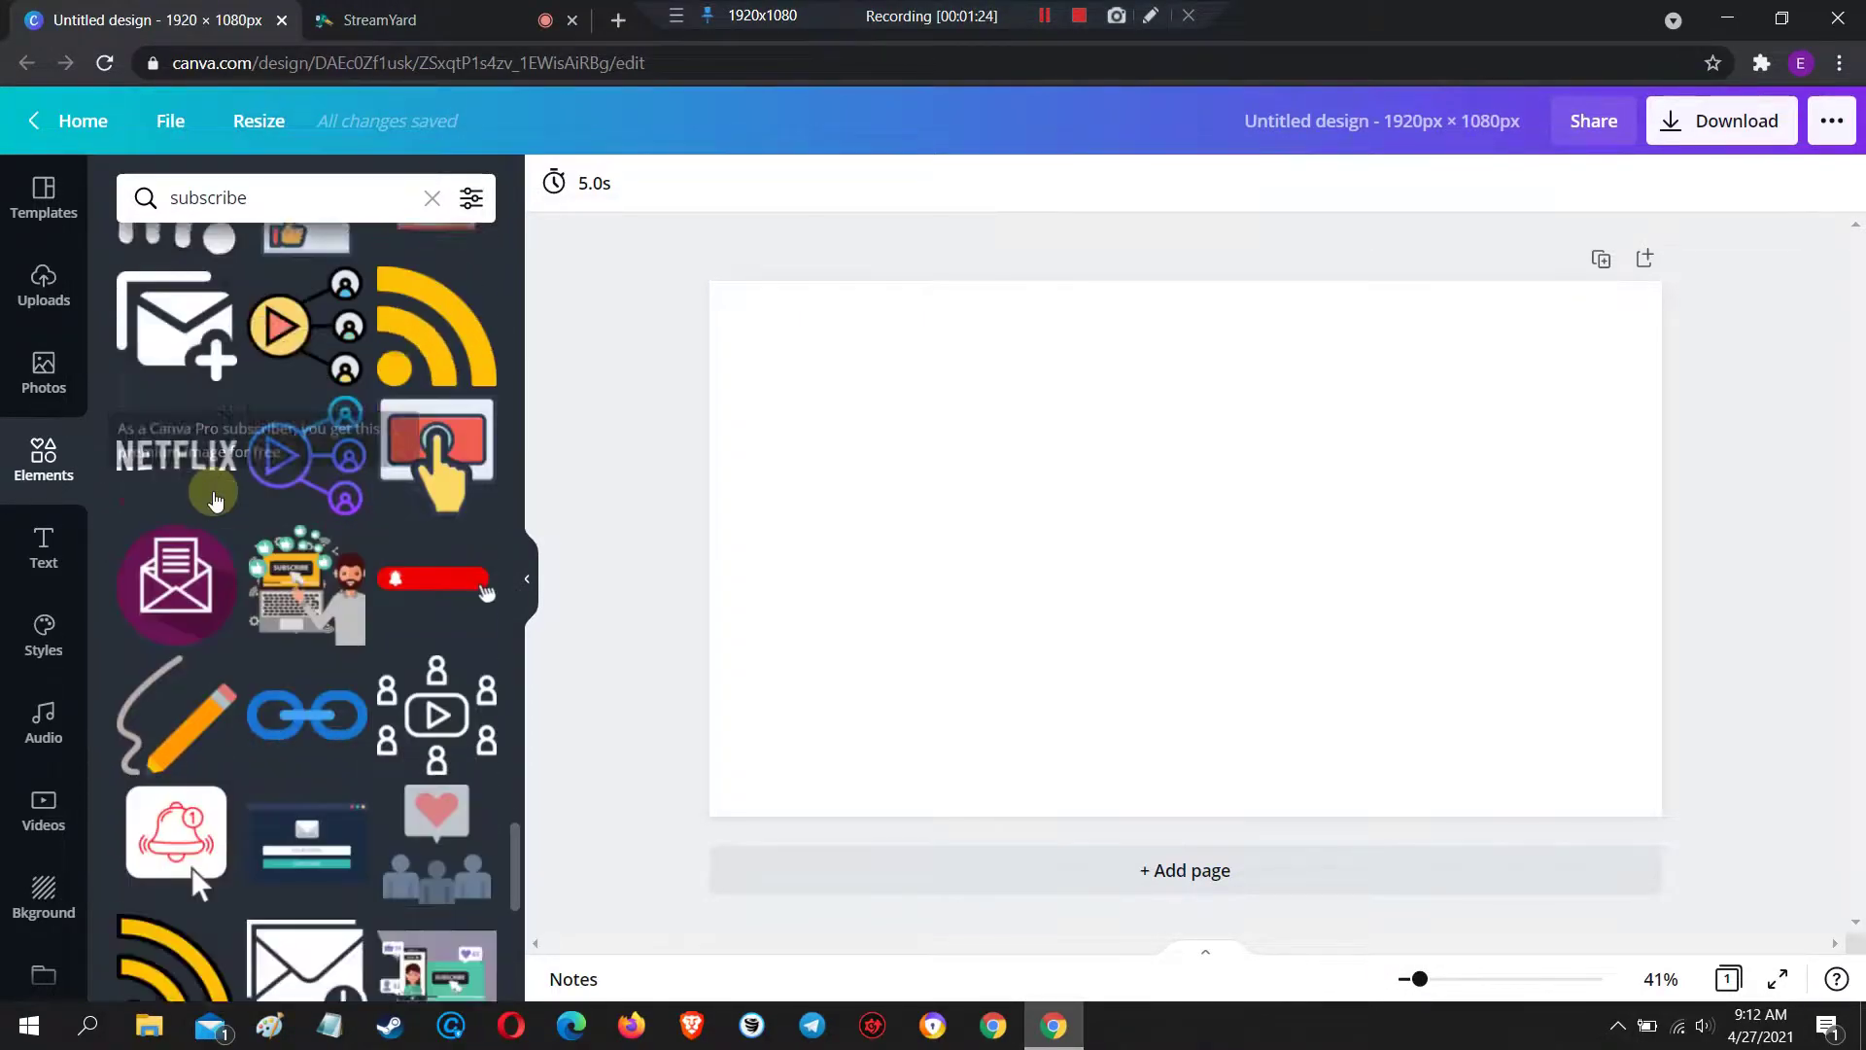
scroll(216, 499, "down", 2)
scroll(340, 483, "down", 5)
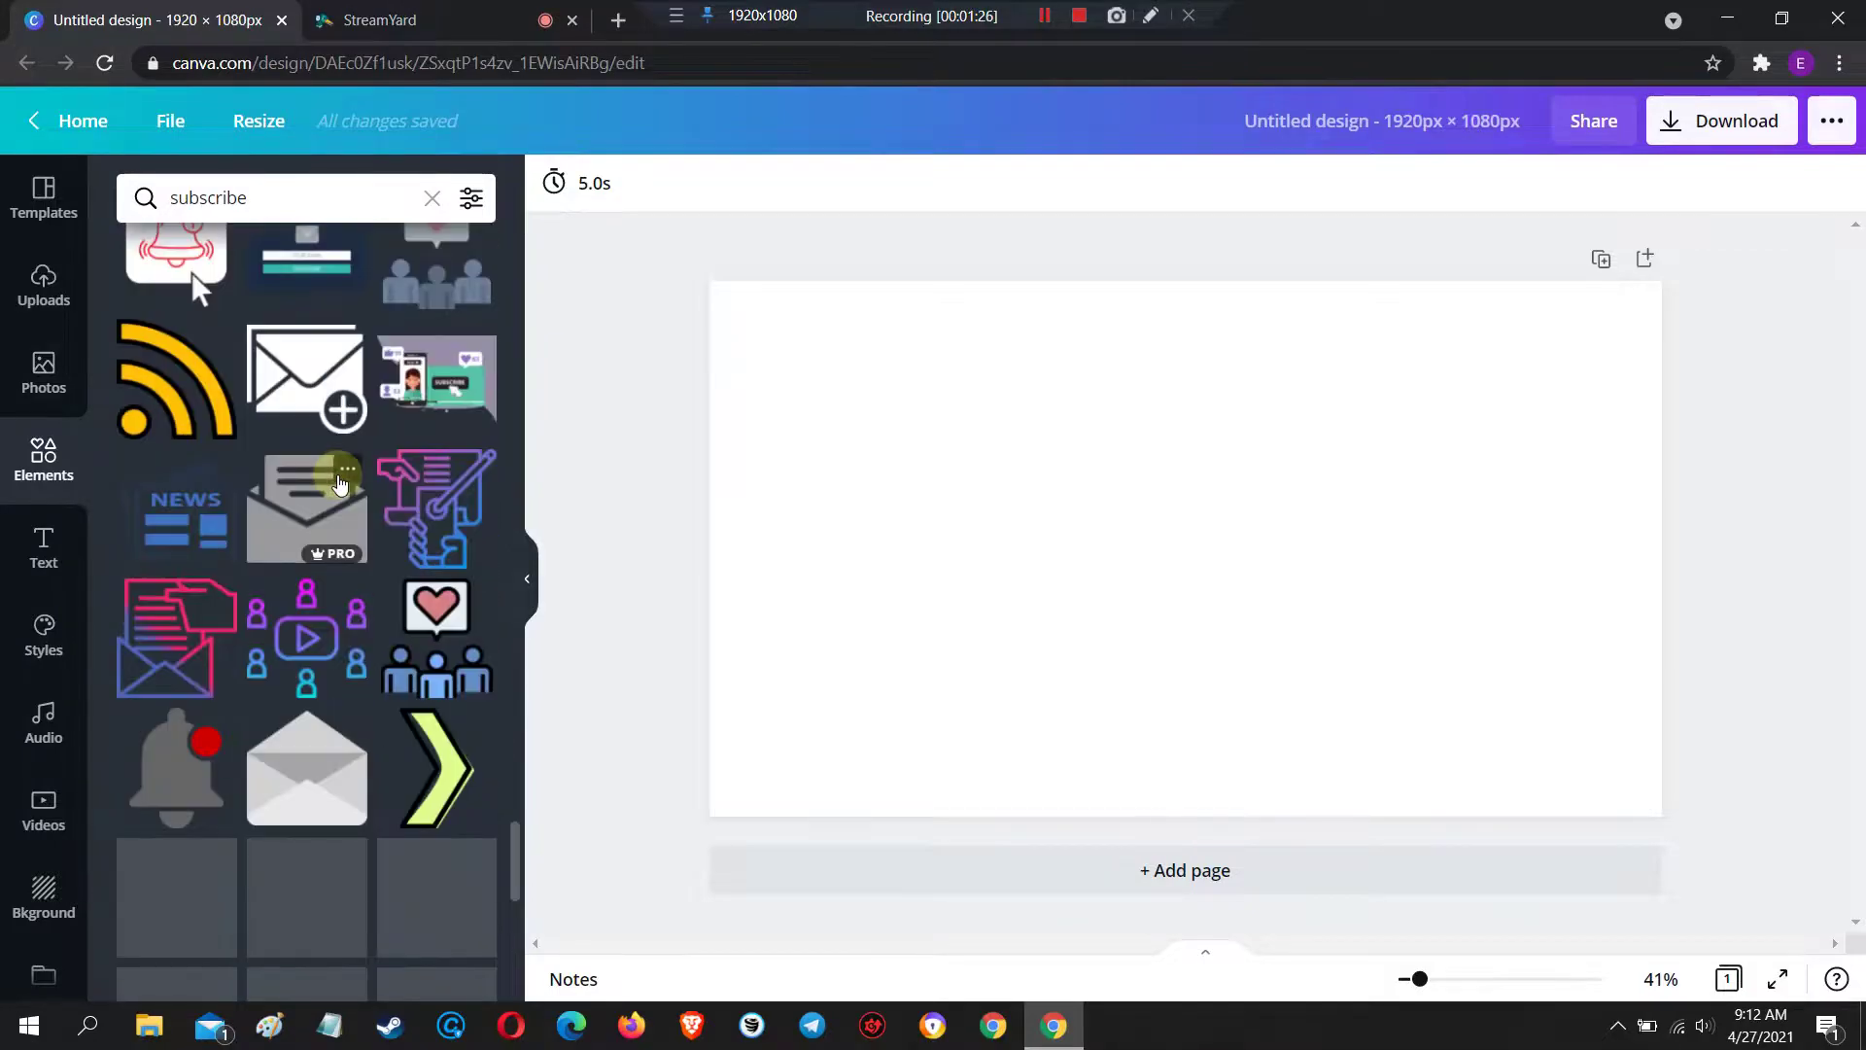
scroll(340, 483, "down", 6)
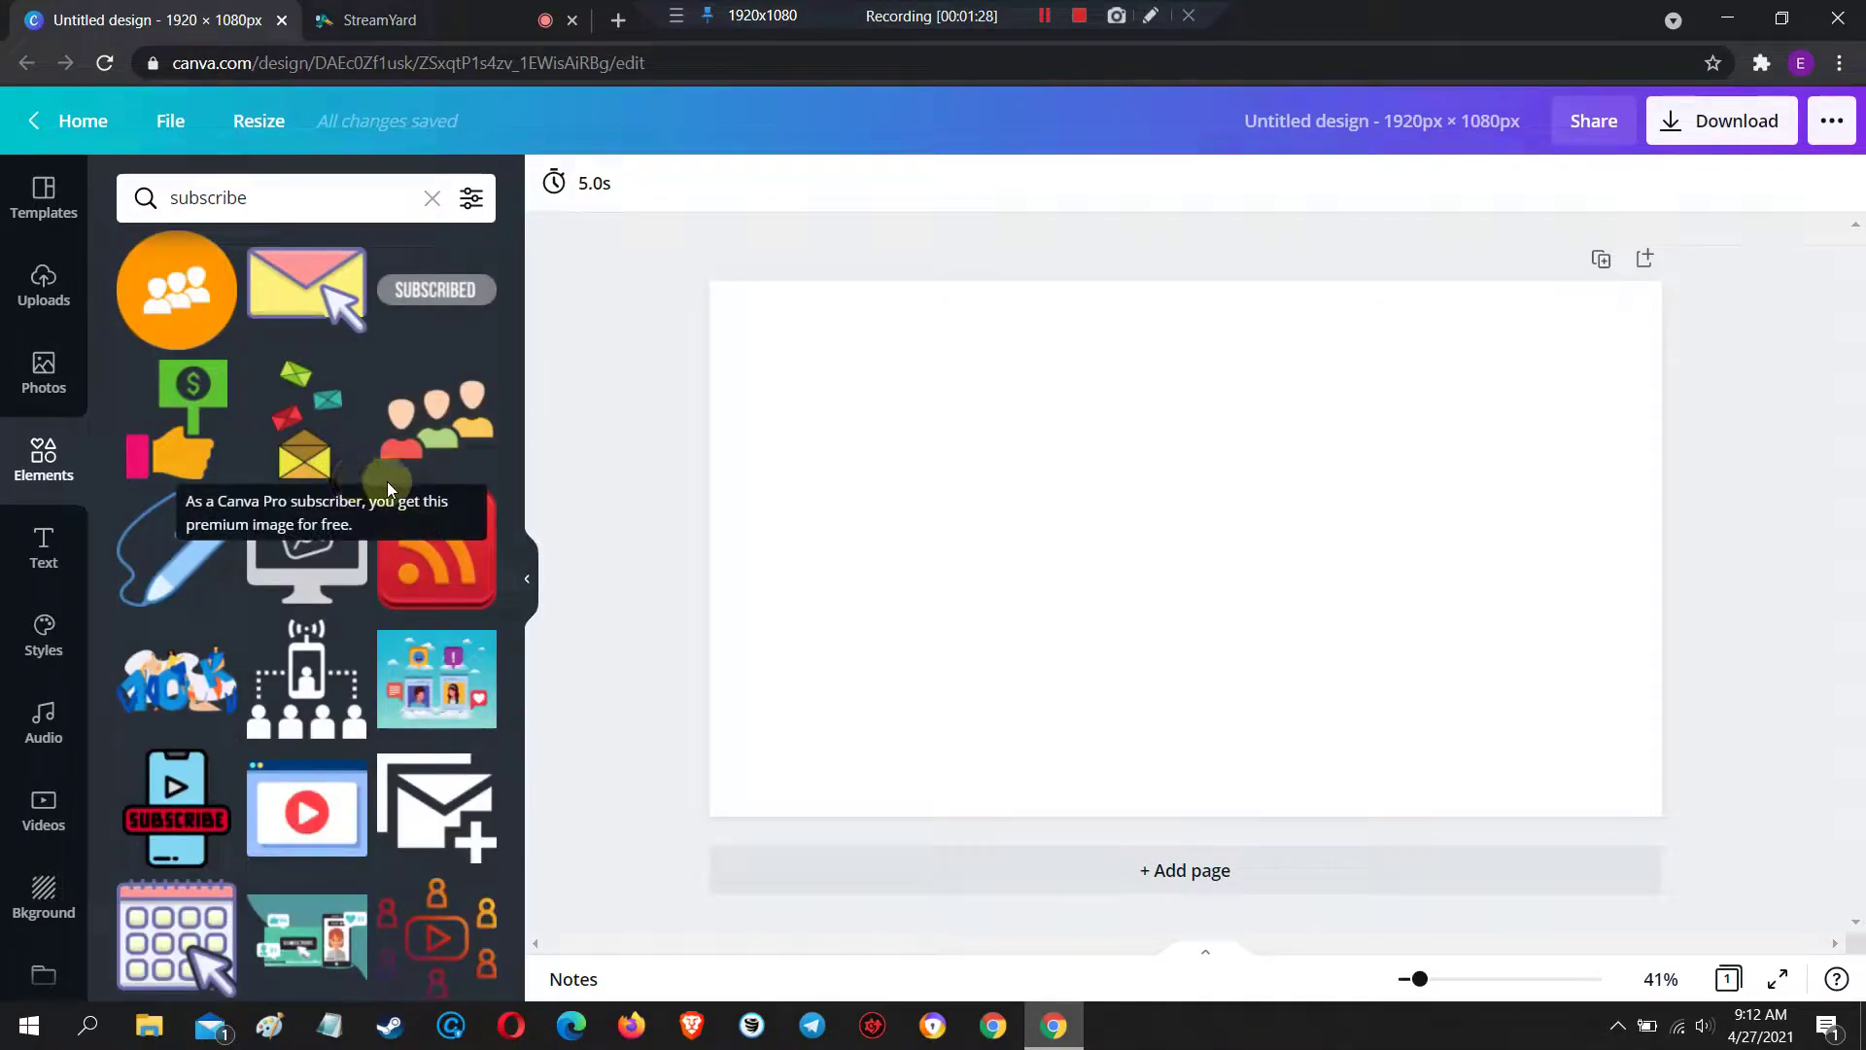
scroll(325, 446, "down", 6)
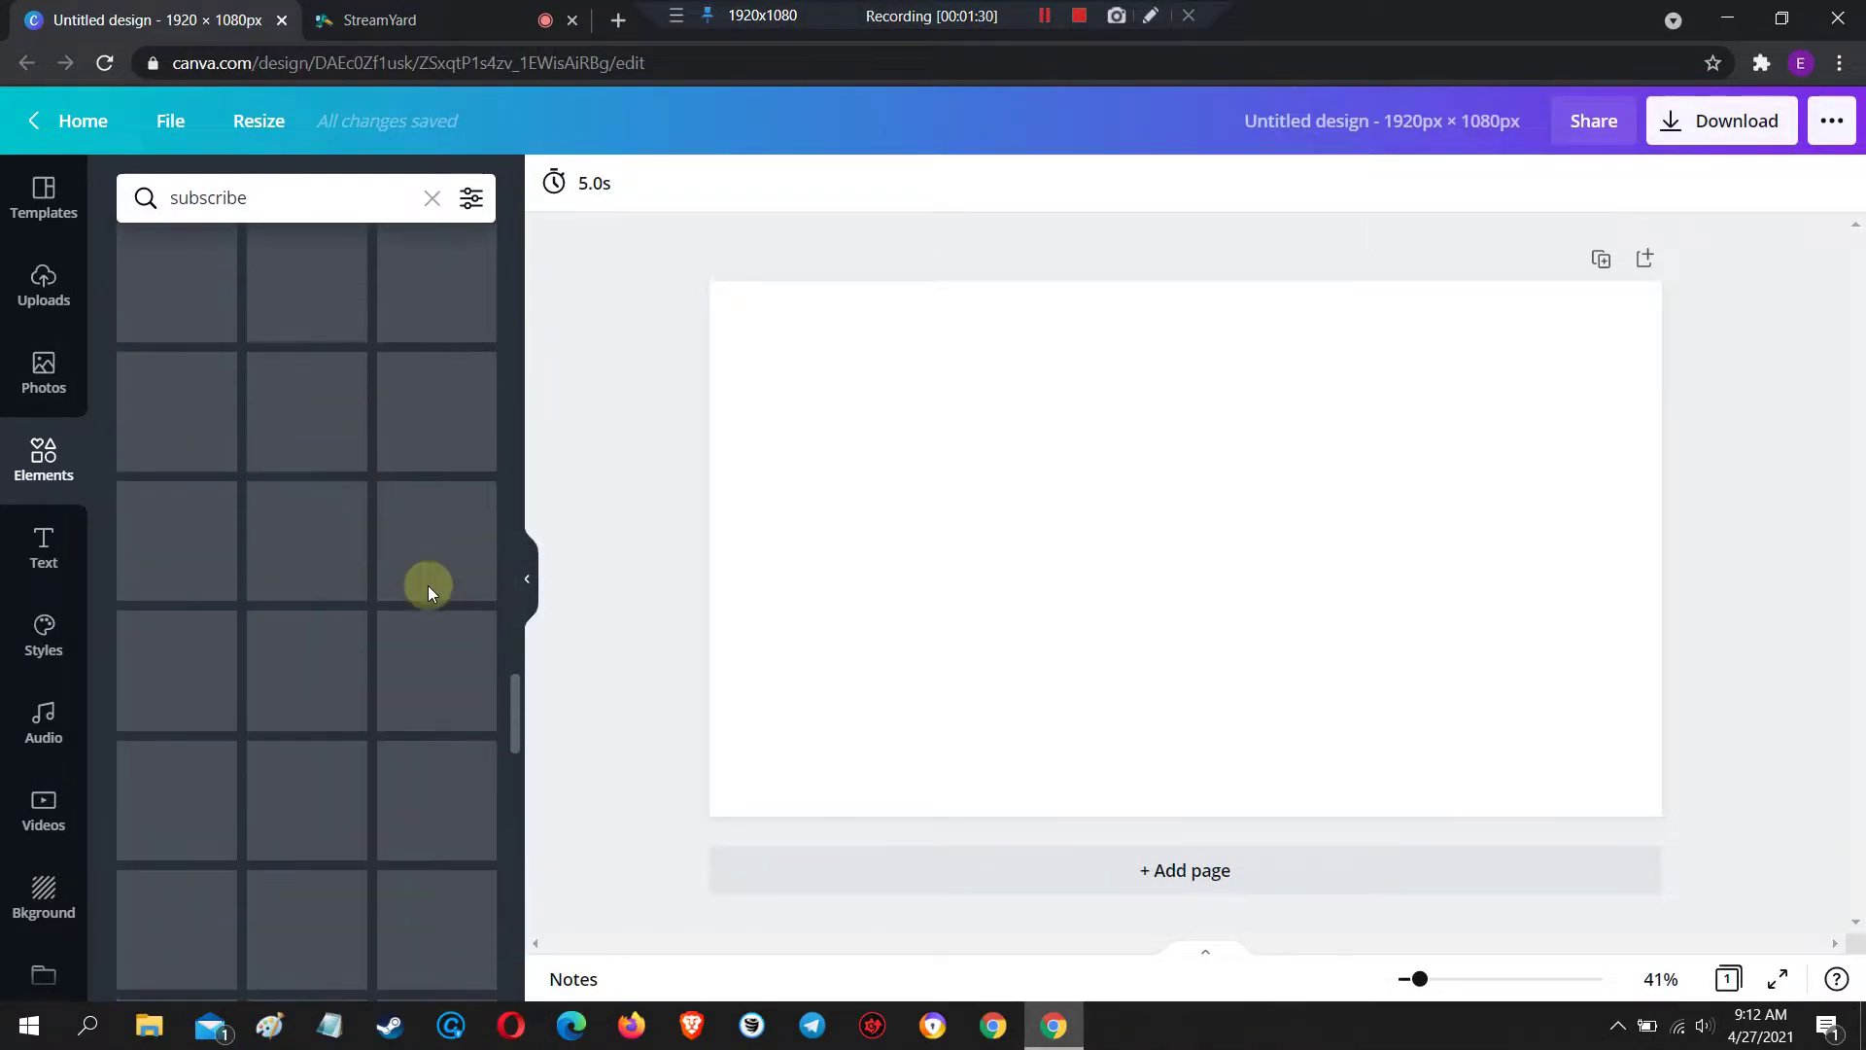
left_click_drag(517, 703, 474, 587)
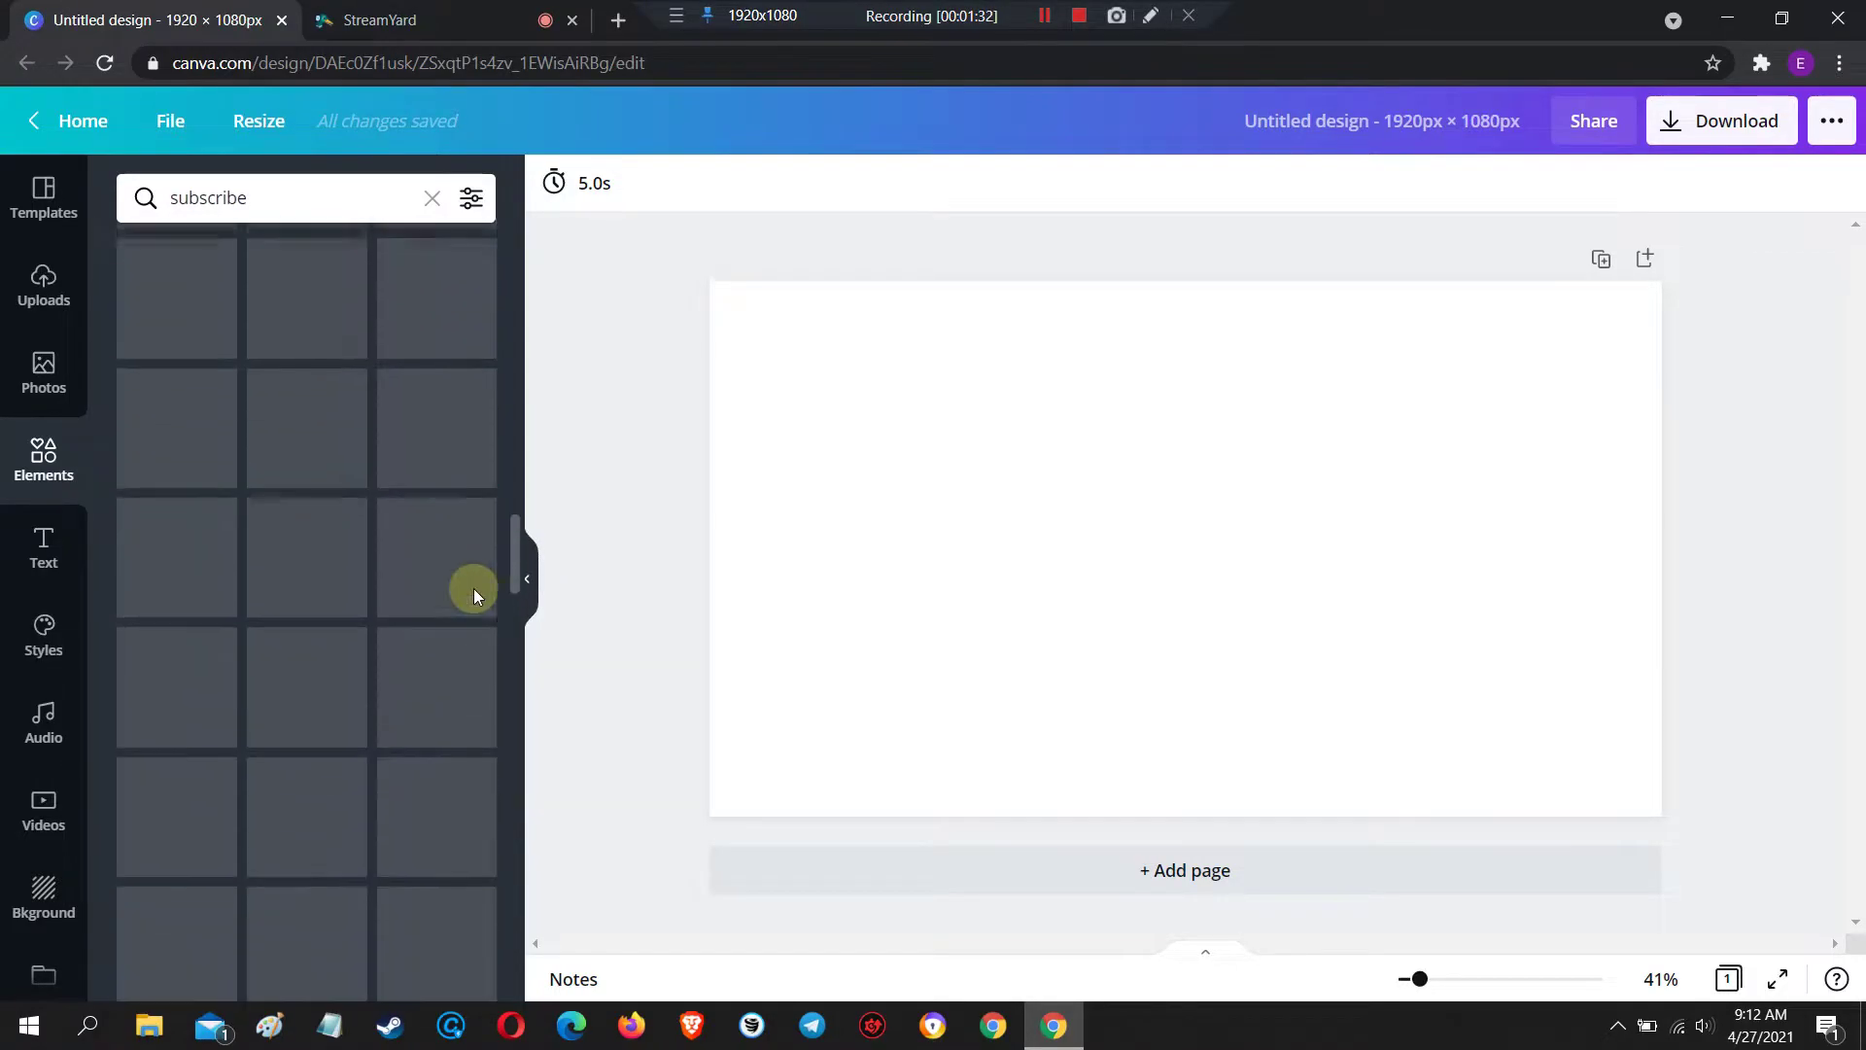
scroll(474, 589, "up", 10)
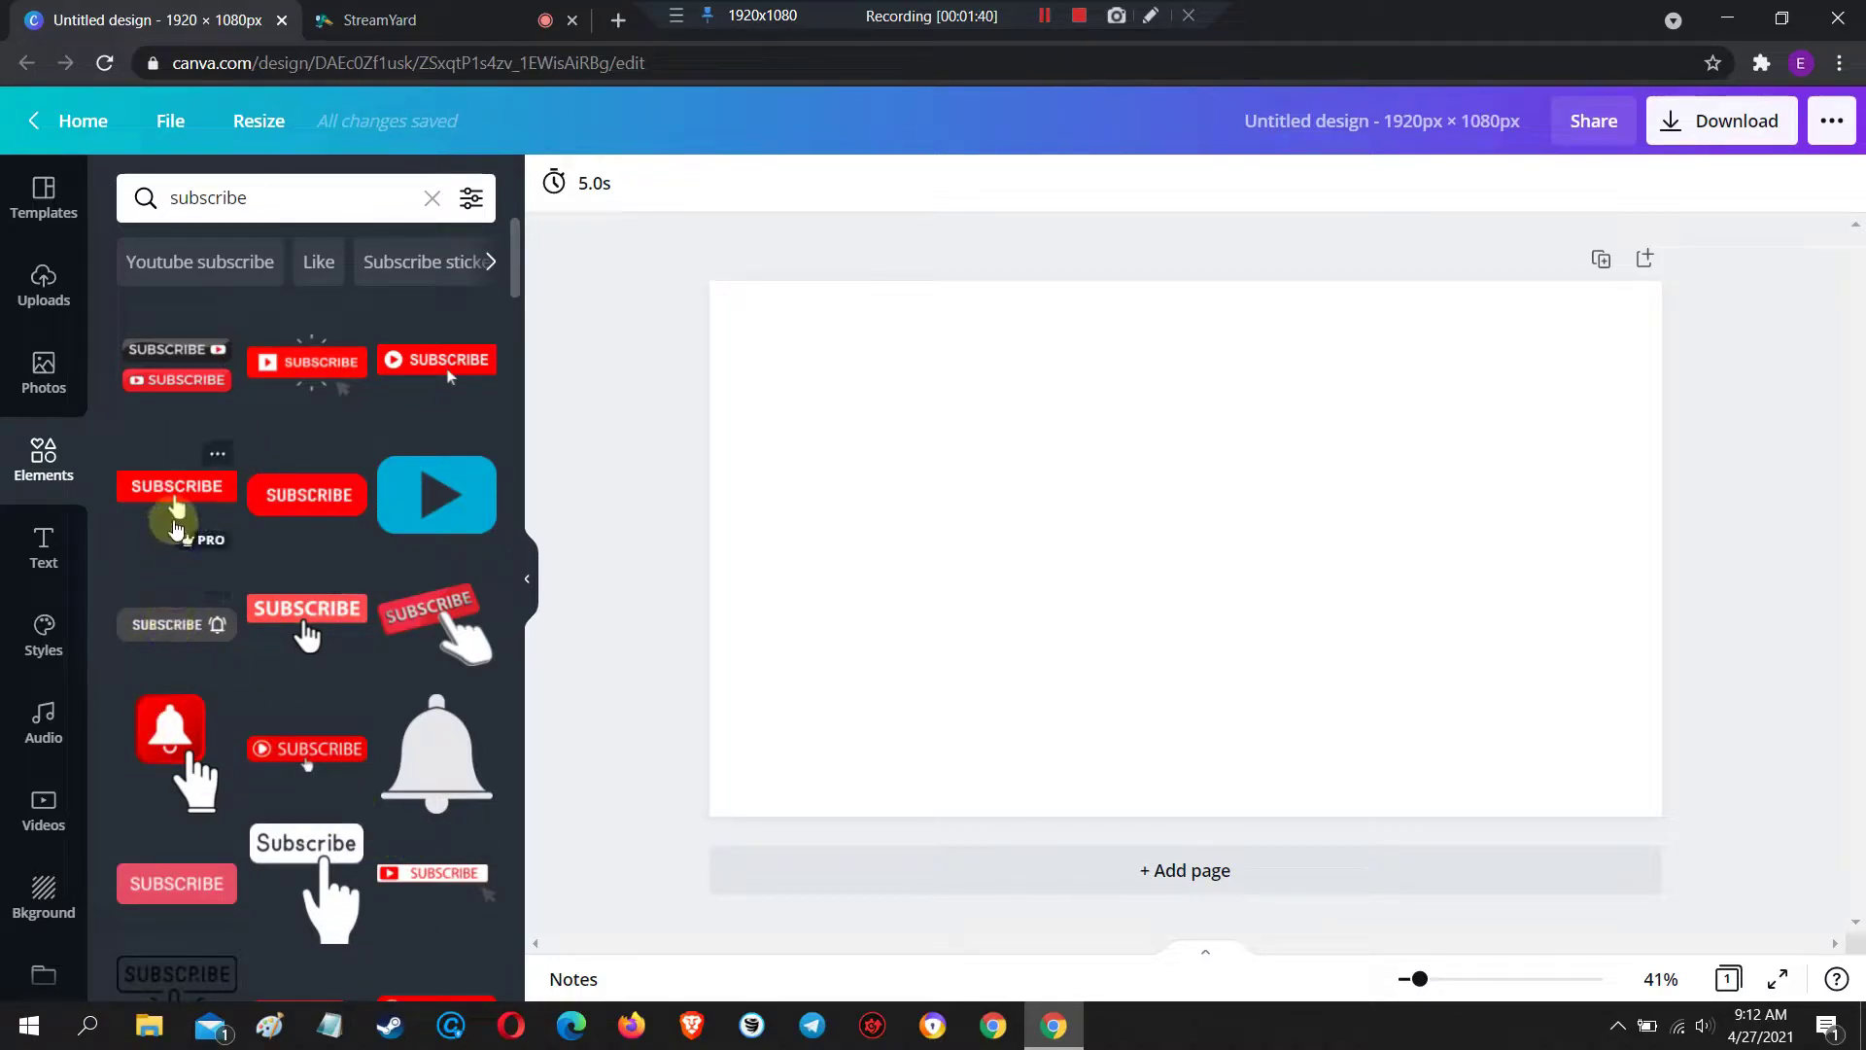
Add the red SUBSCRIBE sticker to the page and shrink it
left_click(173, 500)
left_click(1241, 536)
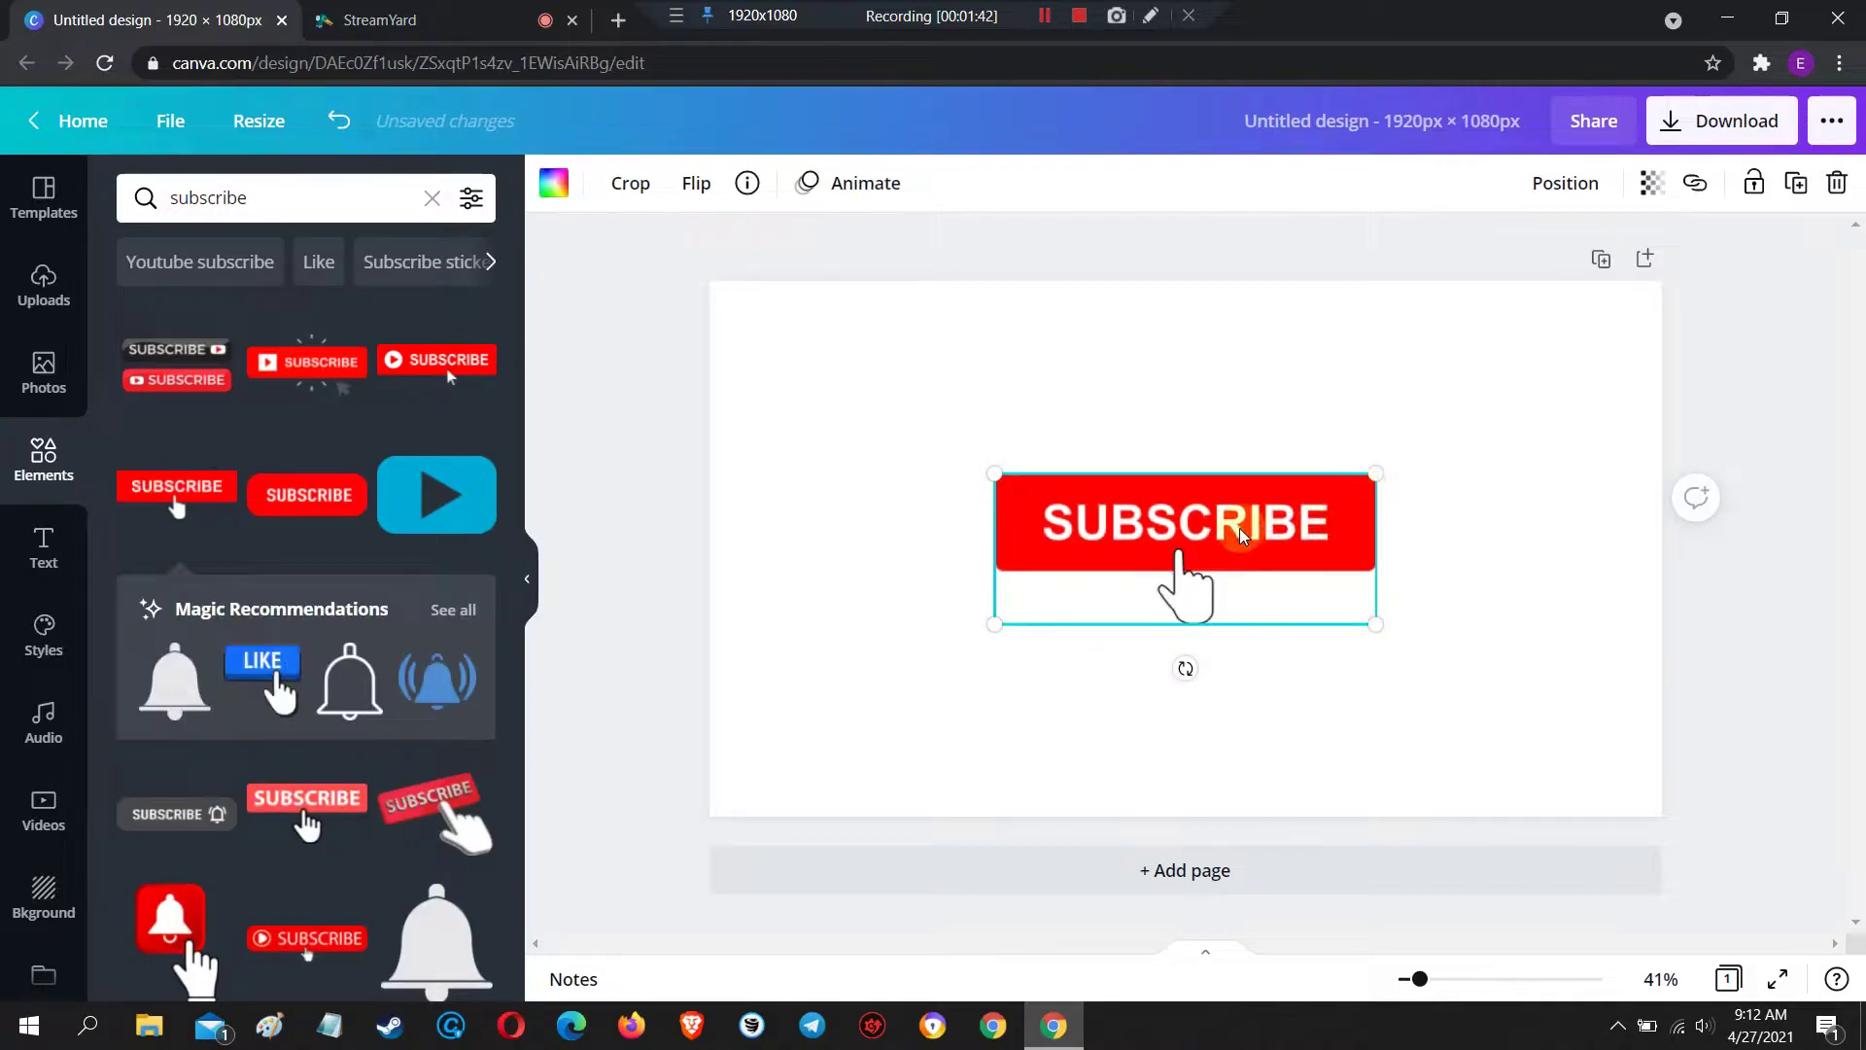
left_click_drag(1232, 534, 1487, 359)
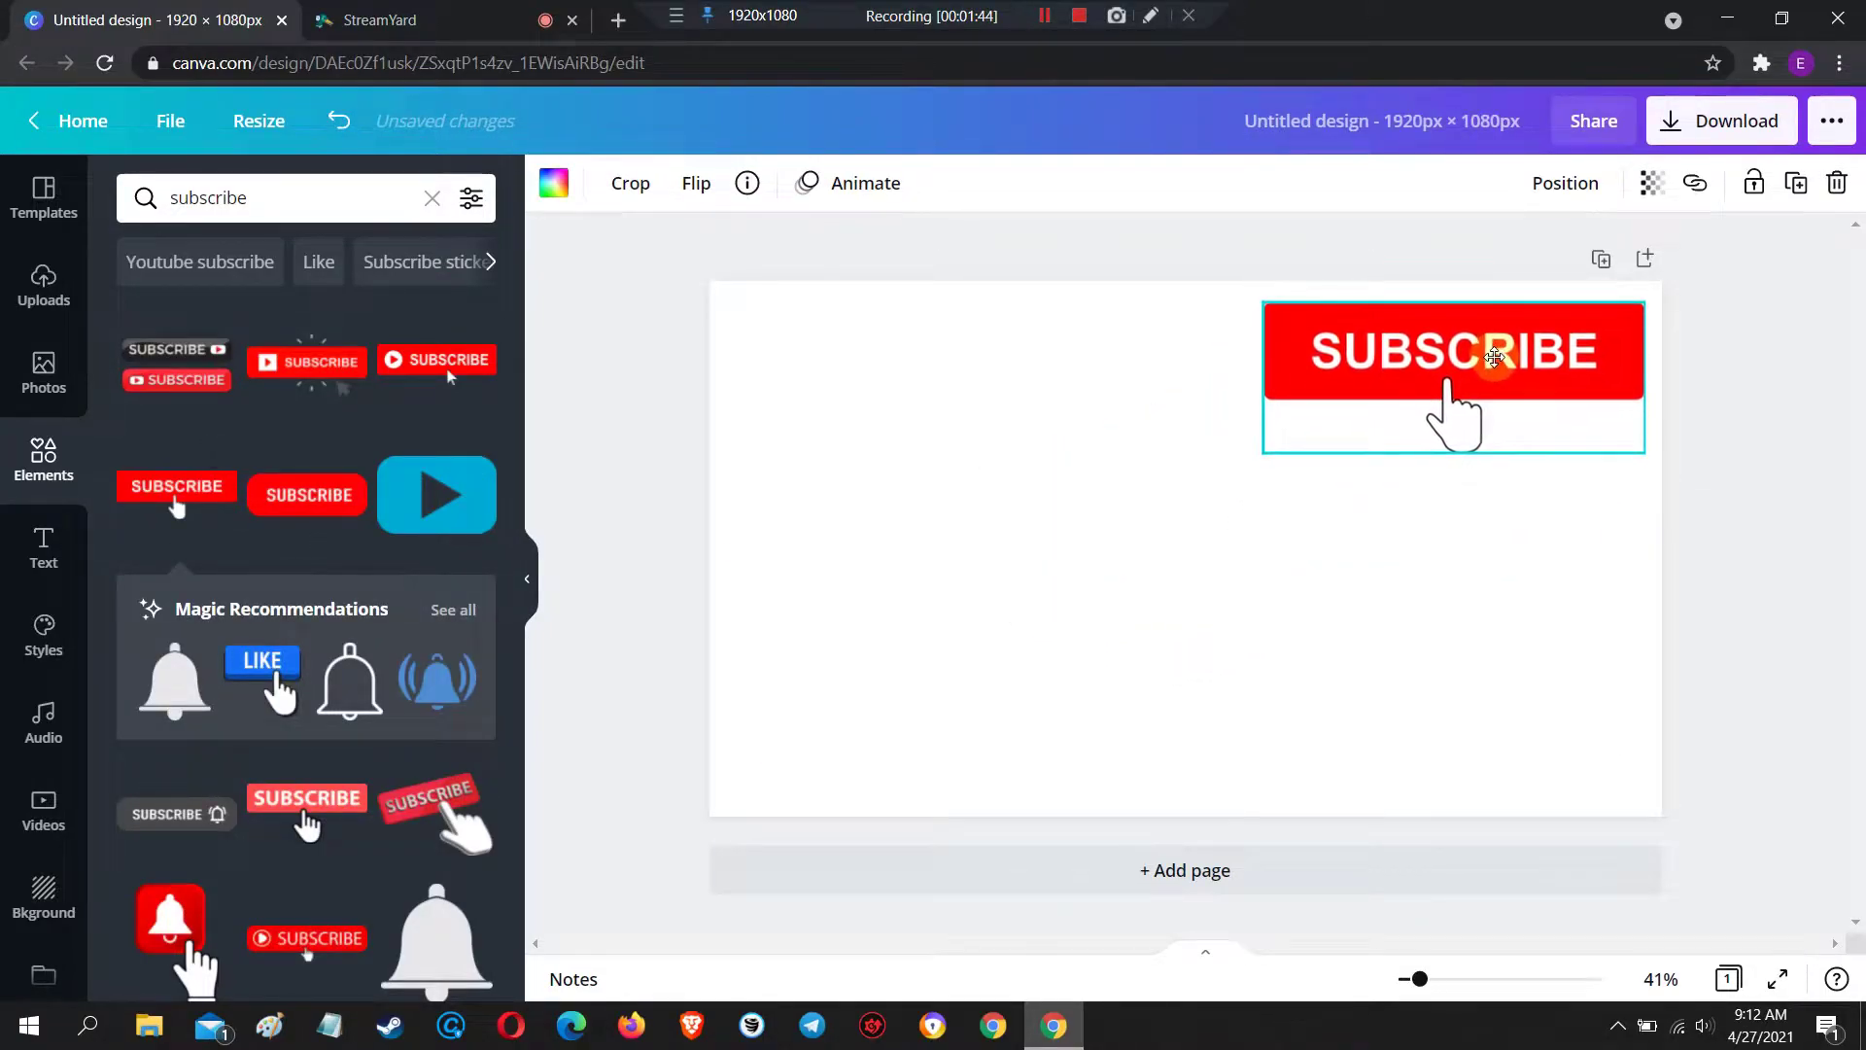
left_click_drag(1268, 449, 1447, 379)
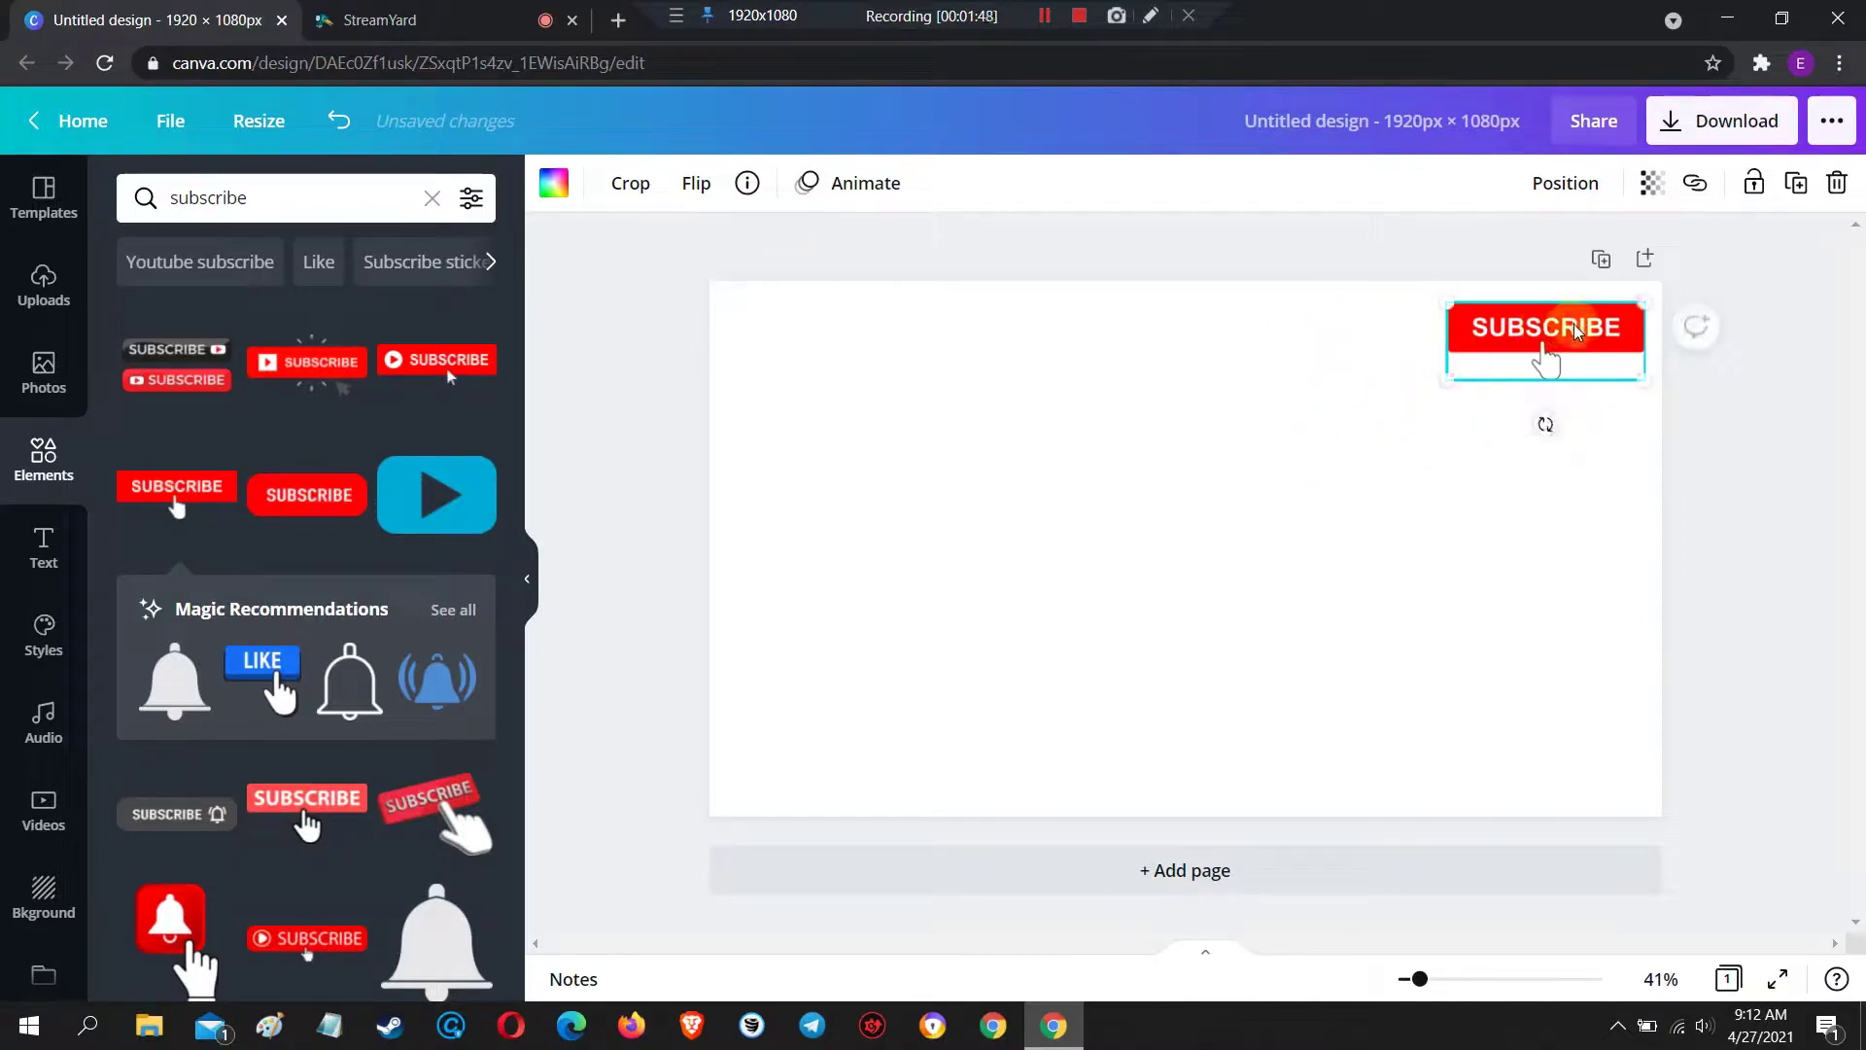
left_click_drag(1574, 325, 1579, 319)
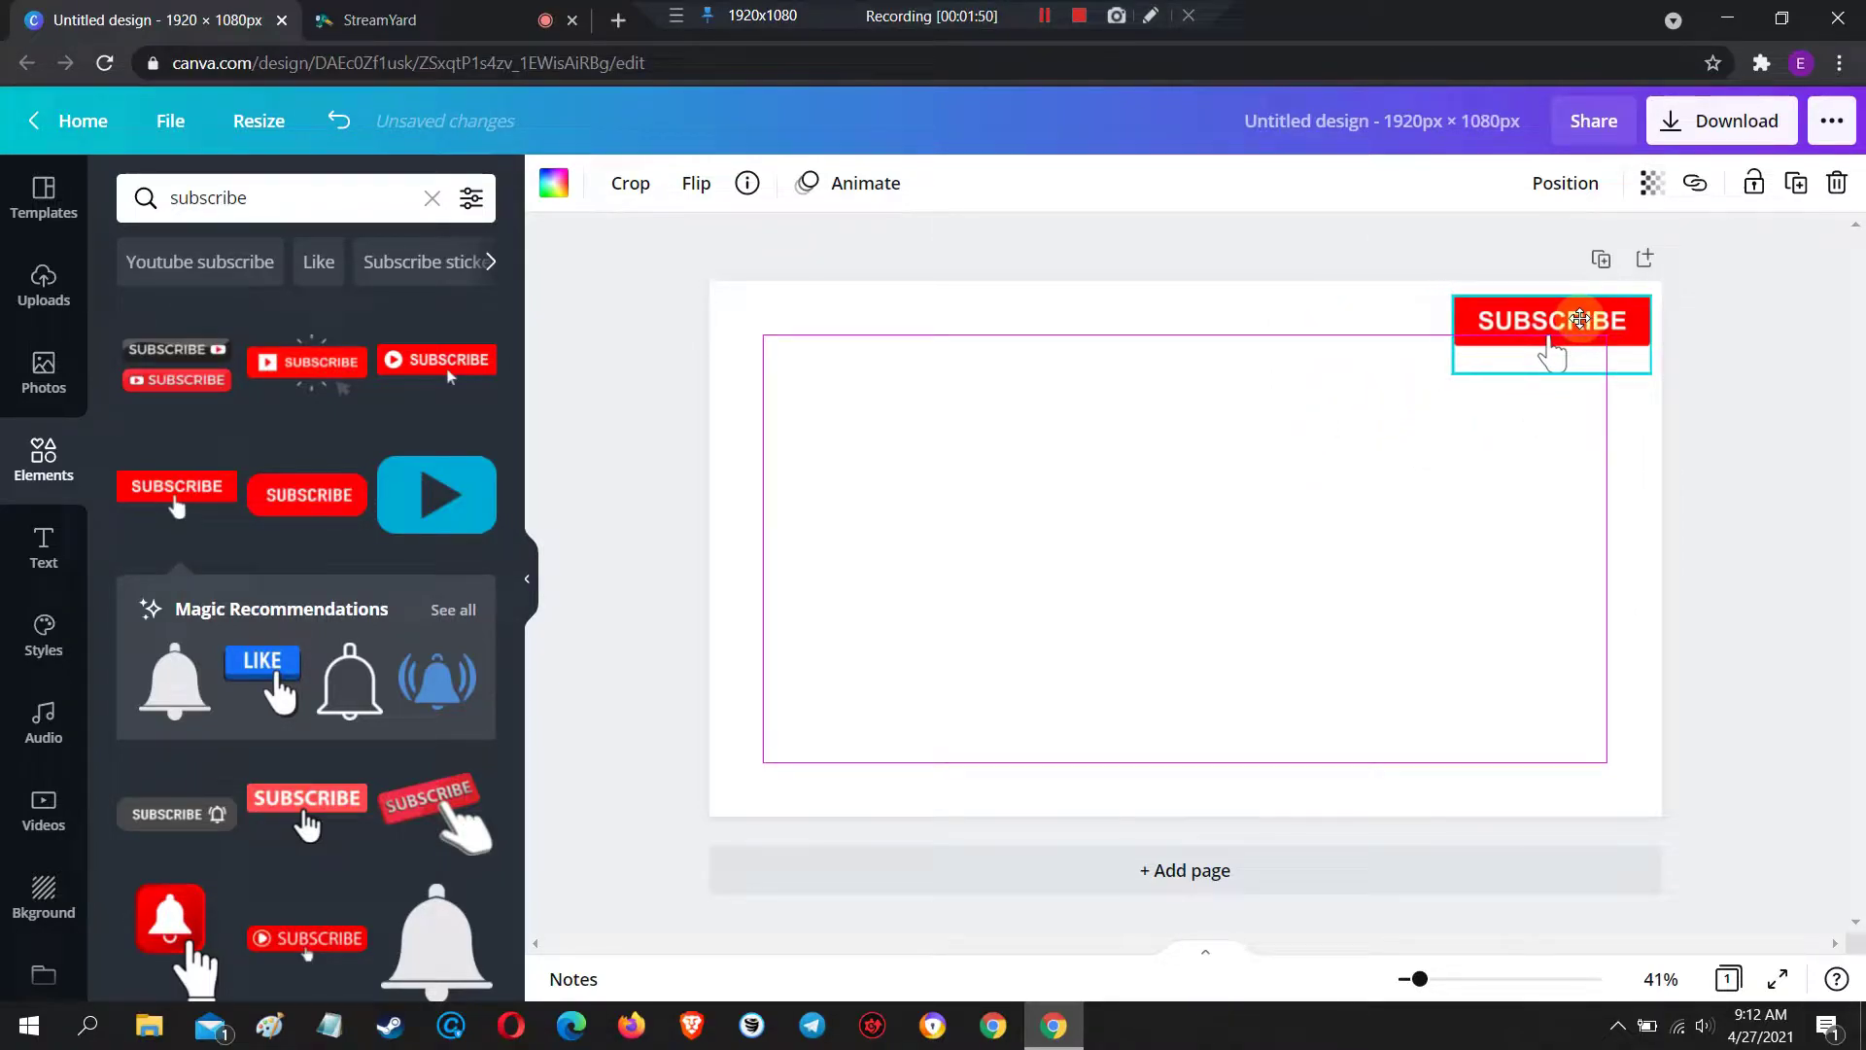
Position the SUBSCRIBE sticker in the page's top-left corner
left_click(1375, 458)
left_click_drag(1540, 328, 821, 326)
left_click(916, 429)
left_click(980, 476)
left_click(991, 528)
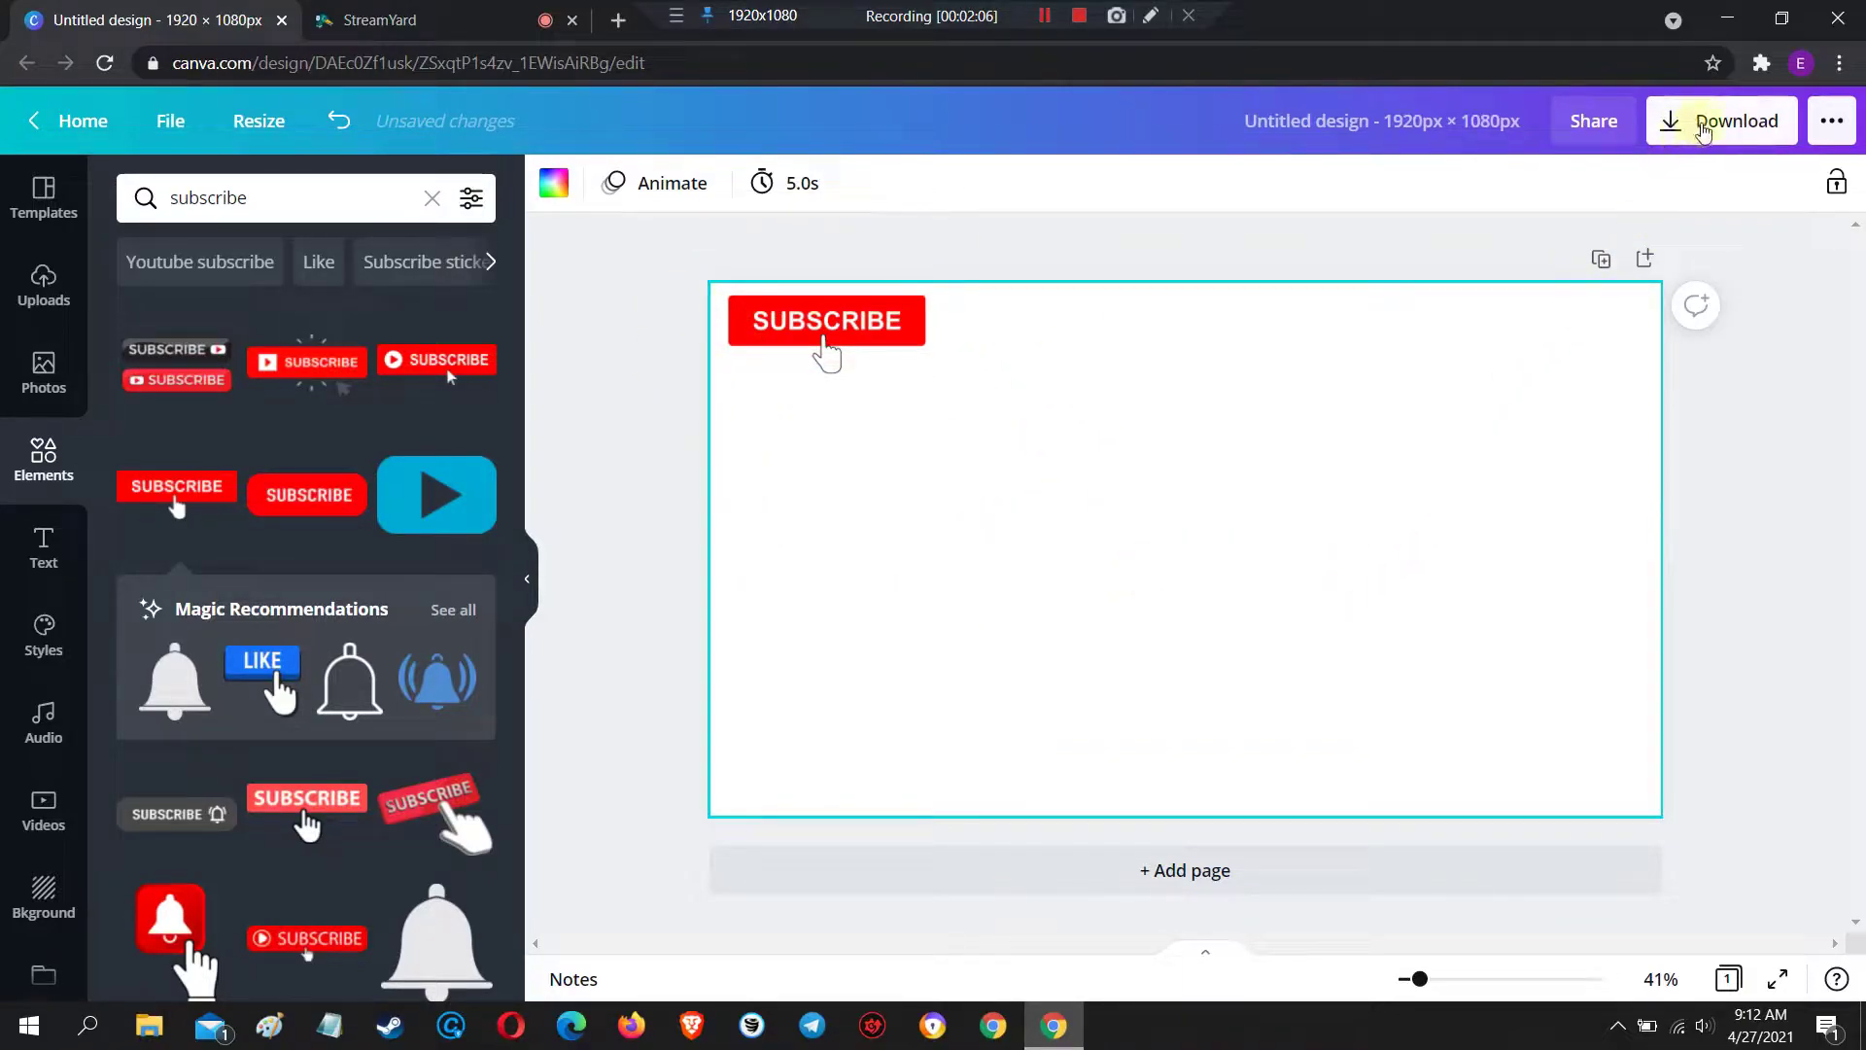
Download the design as a PNG with a transparent background
left_click(1723, 137)
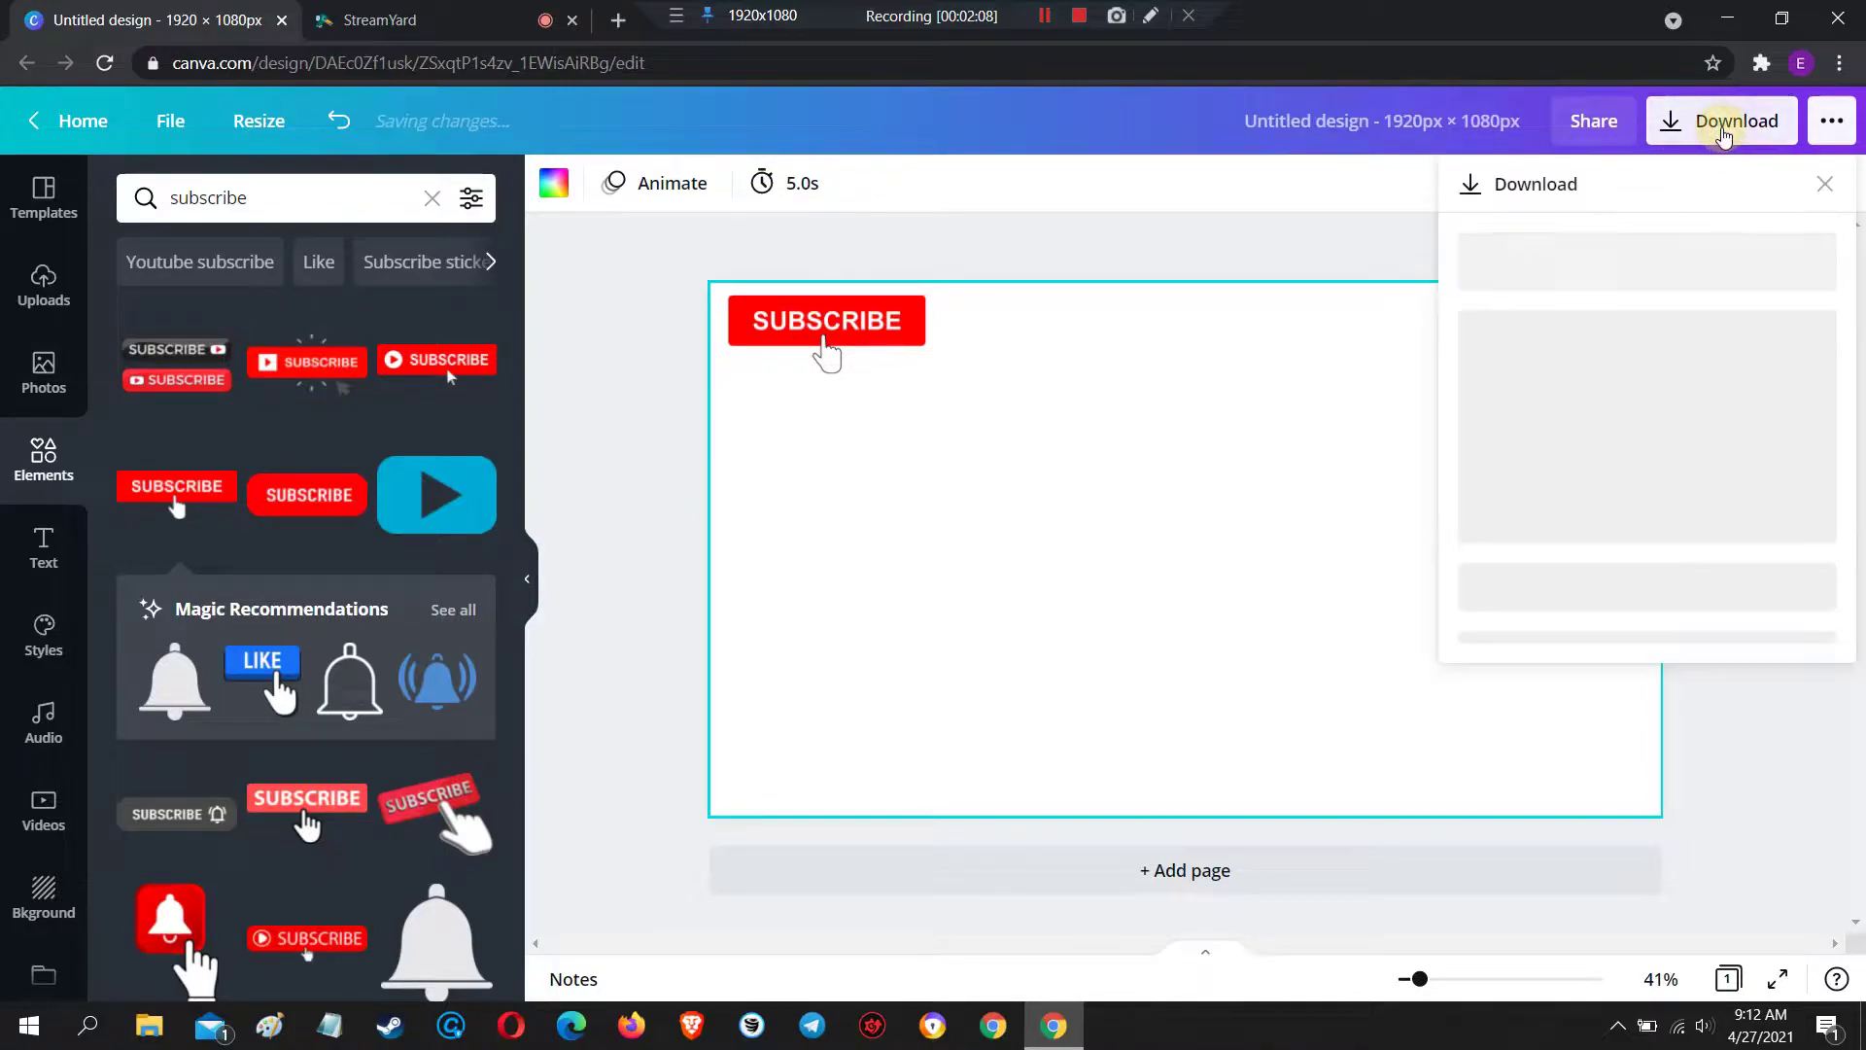
left_click(1614, 296)
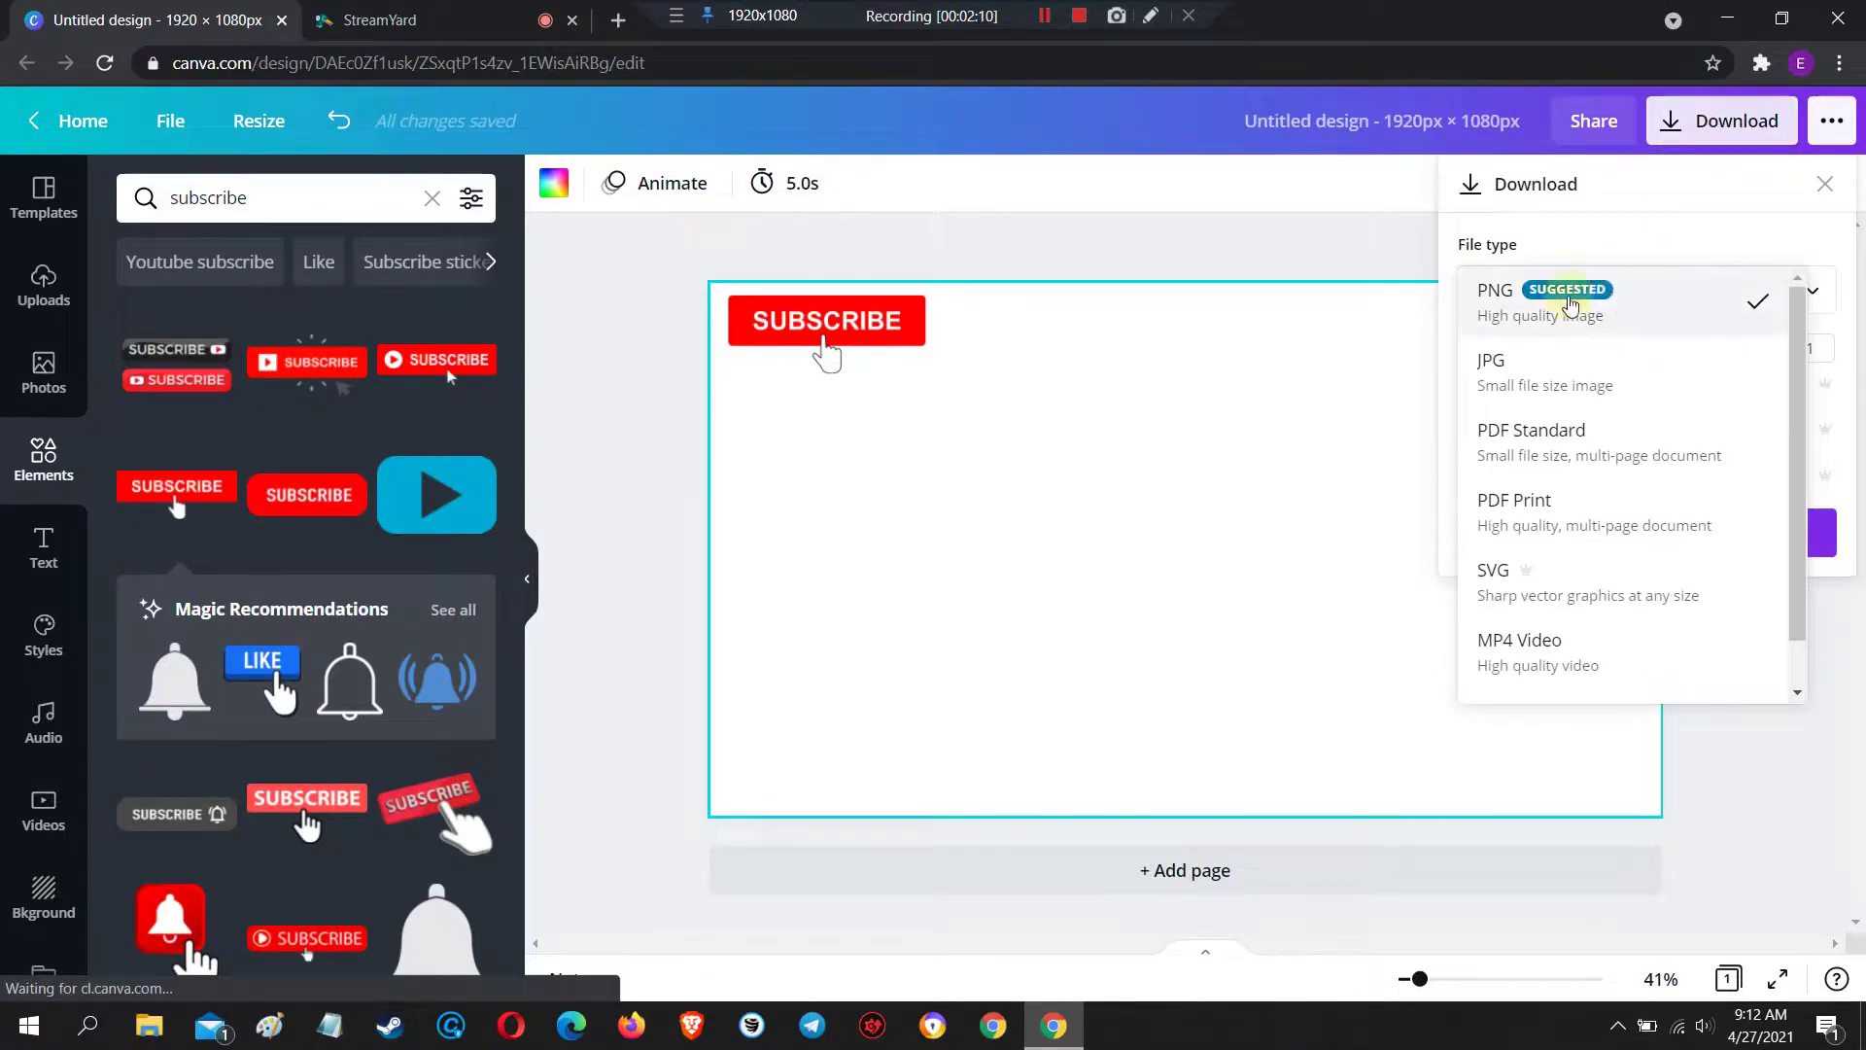
left_click(1465, 302)
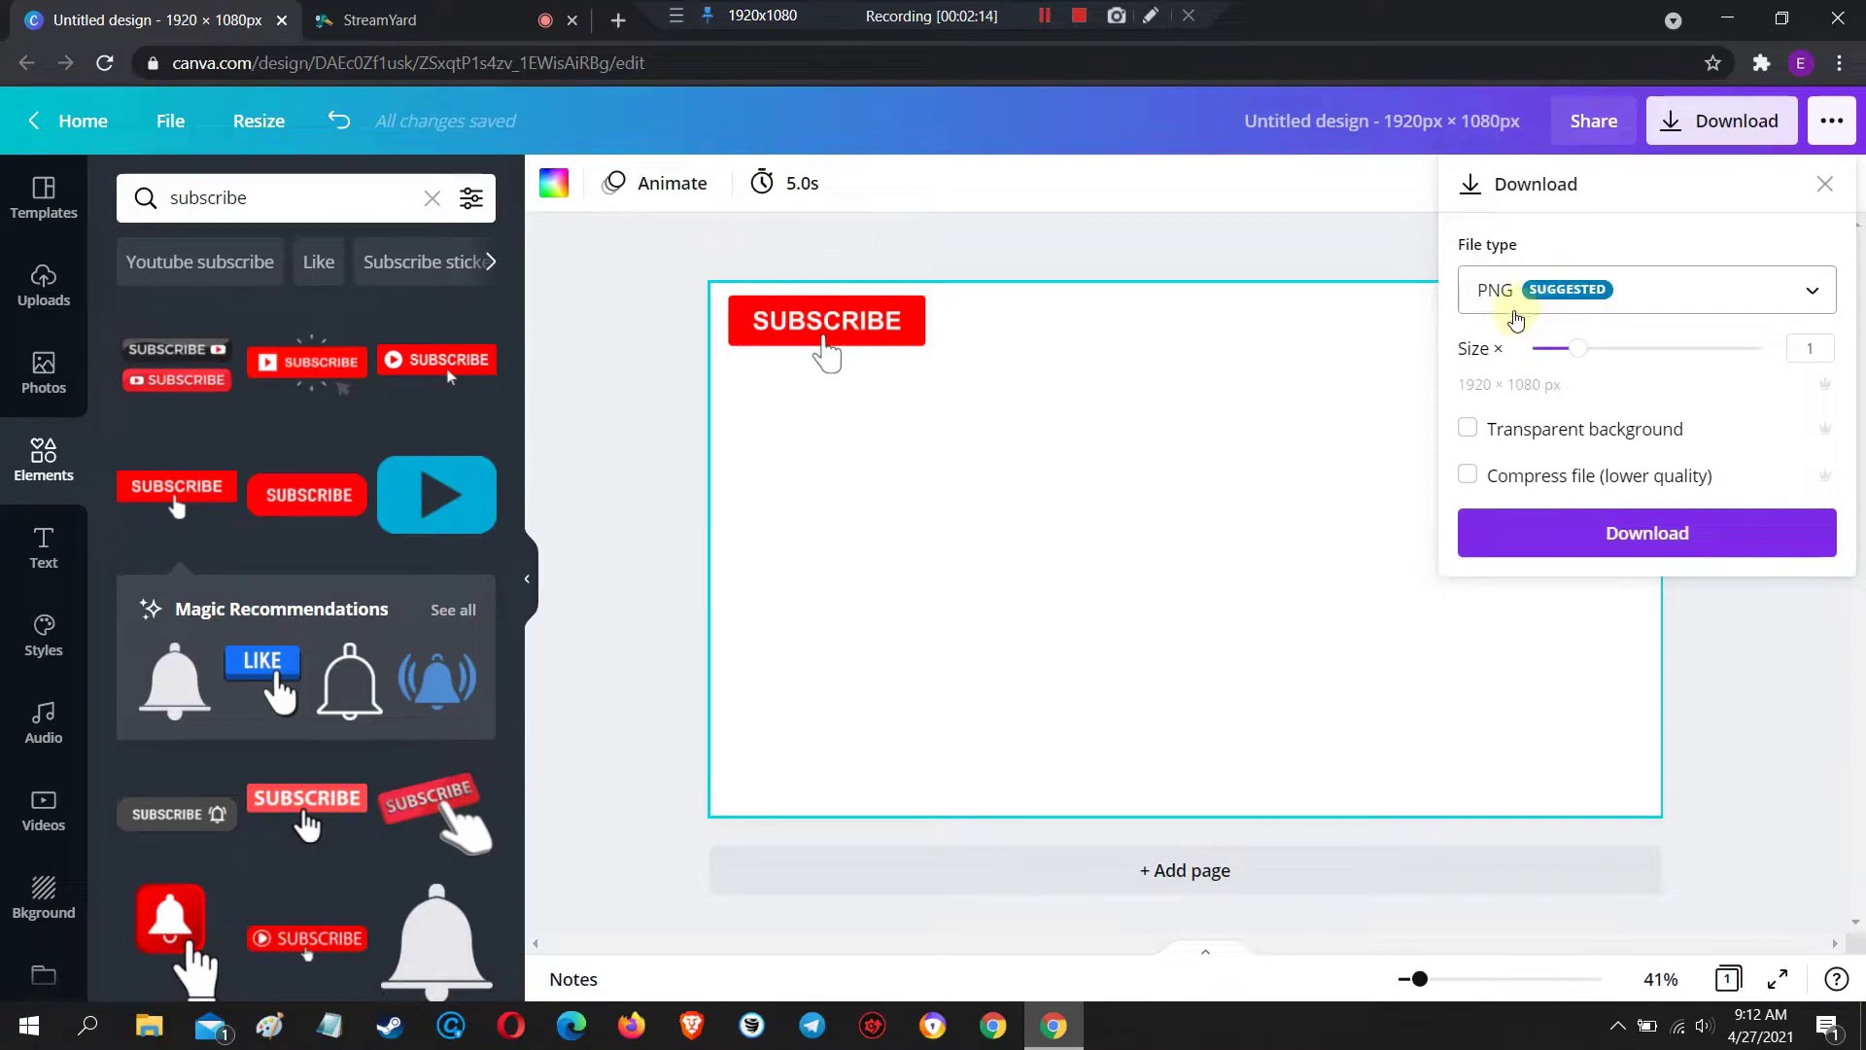
left_click(1498, 437)
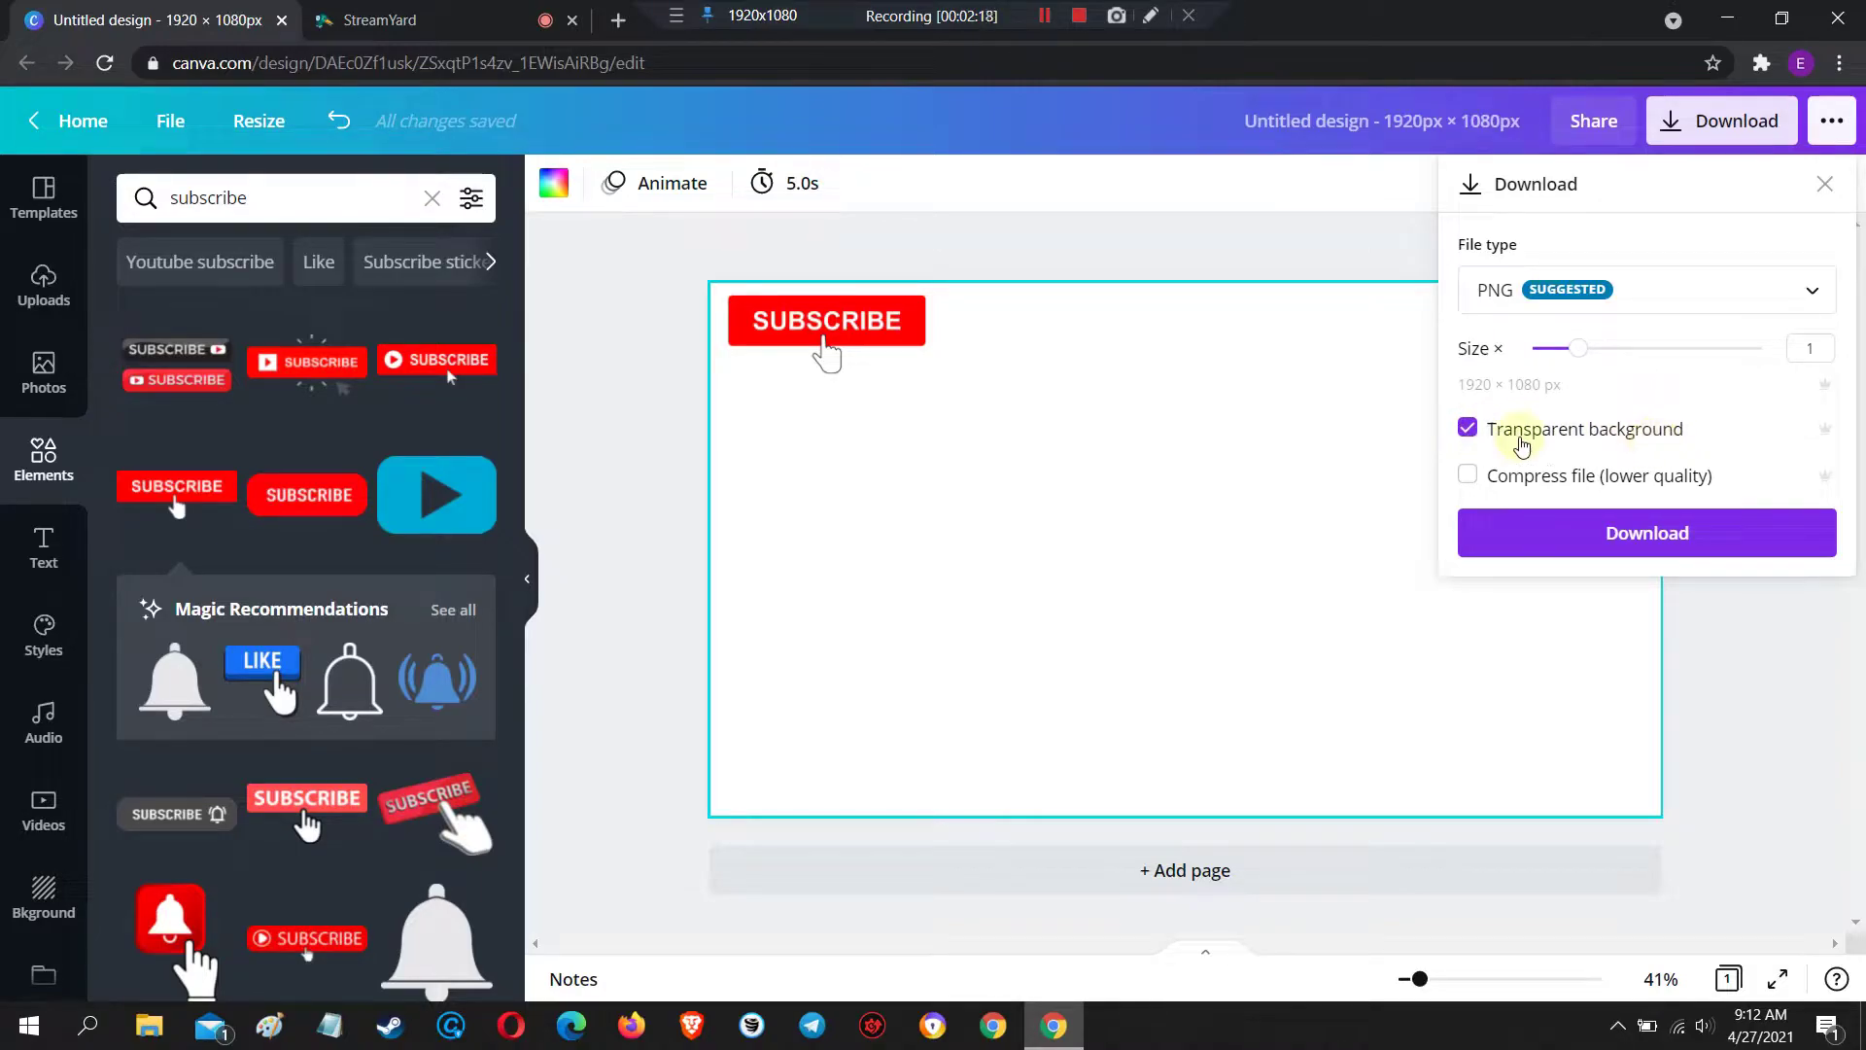
left_click(1672, 525)
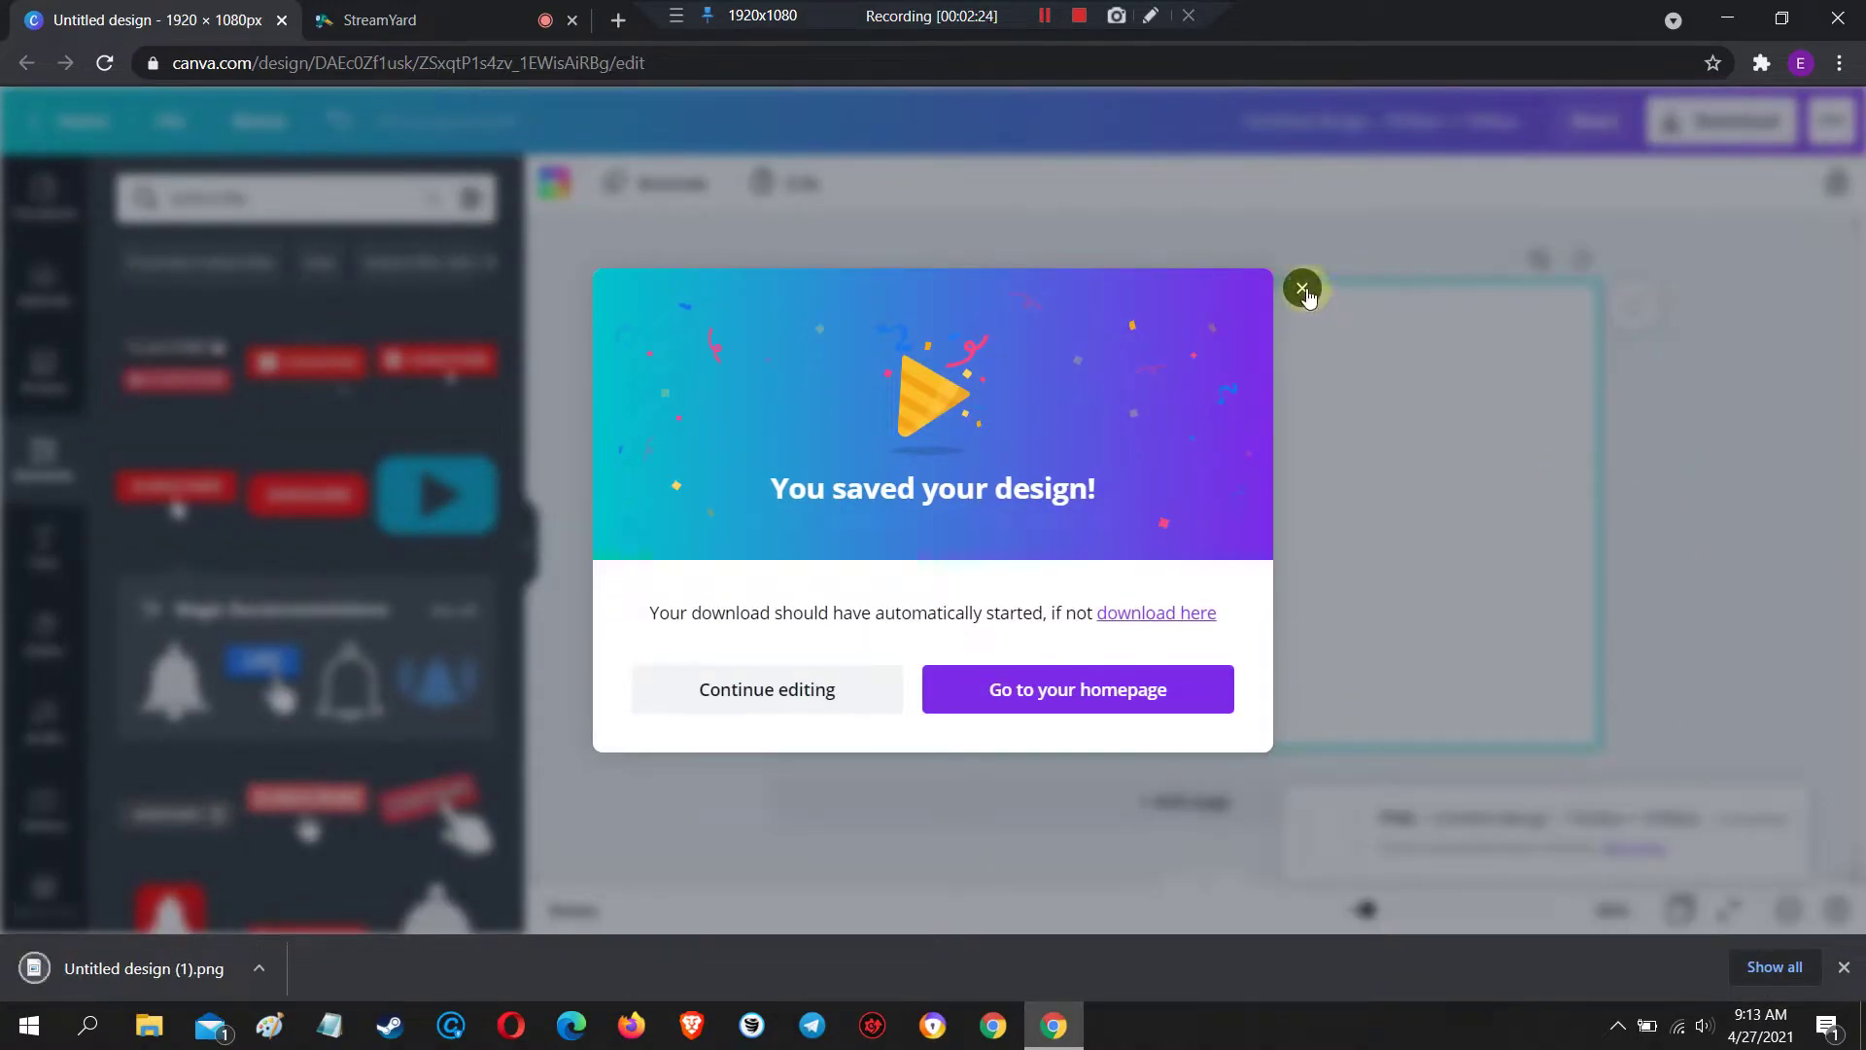
left_click(1302, 289)
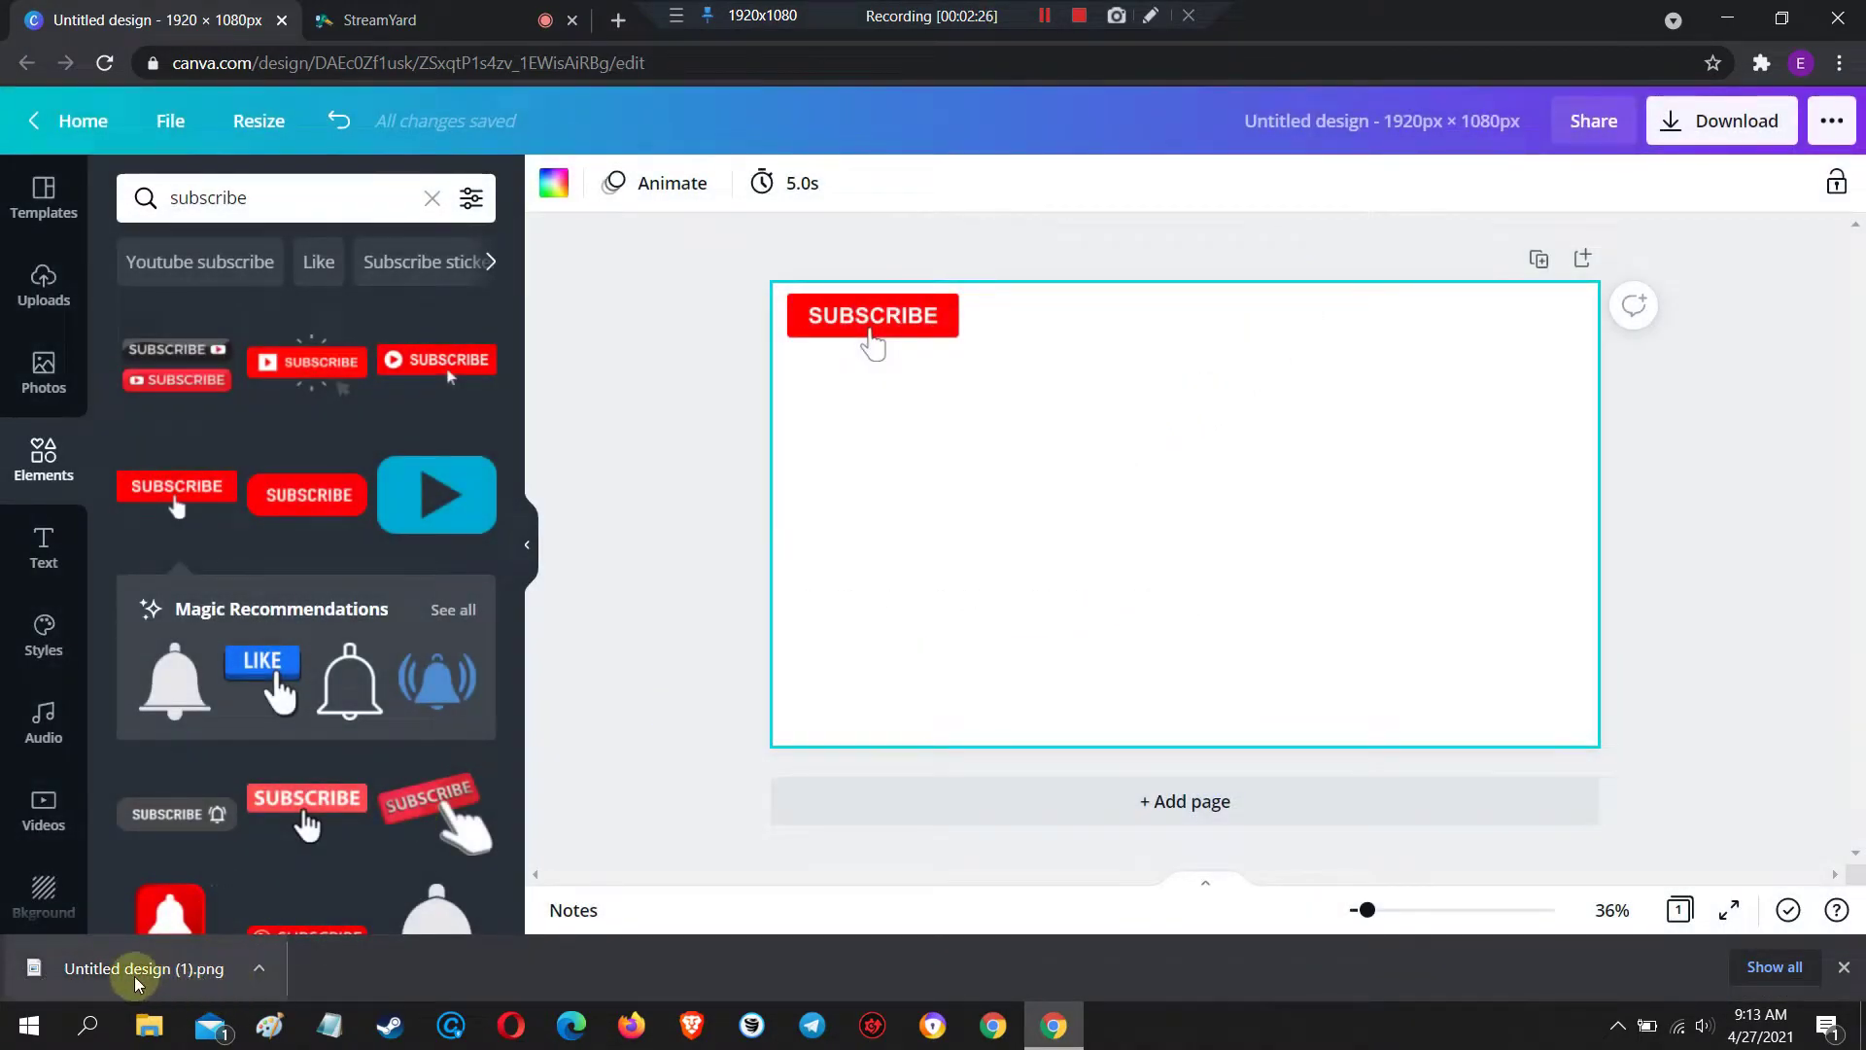
left_click(386, 33)
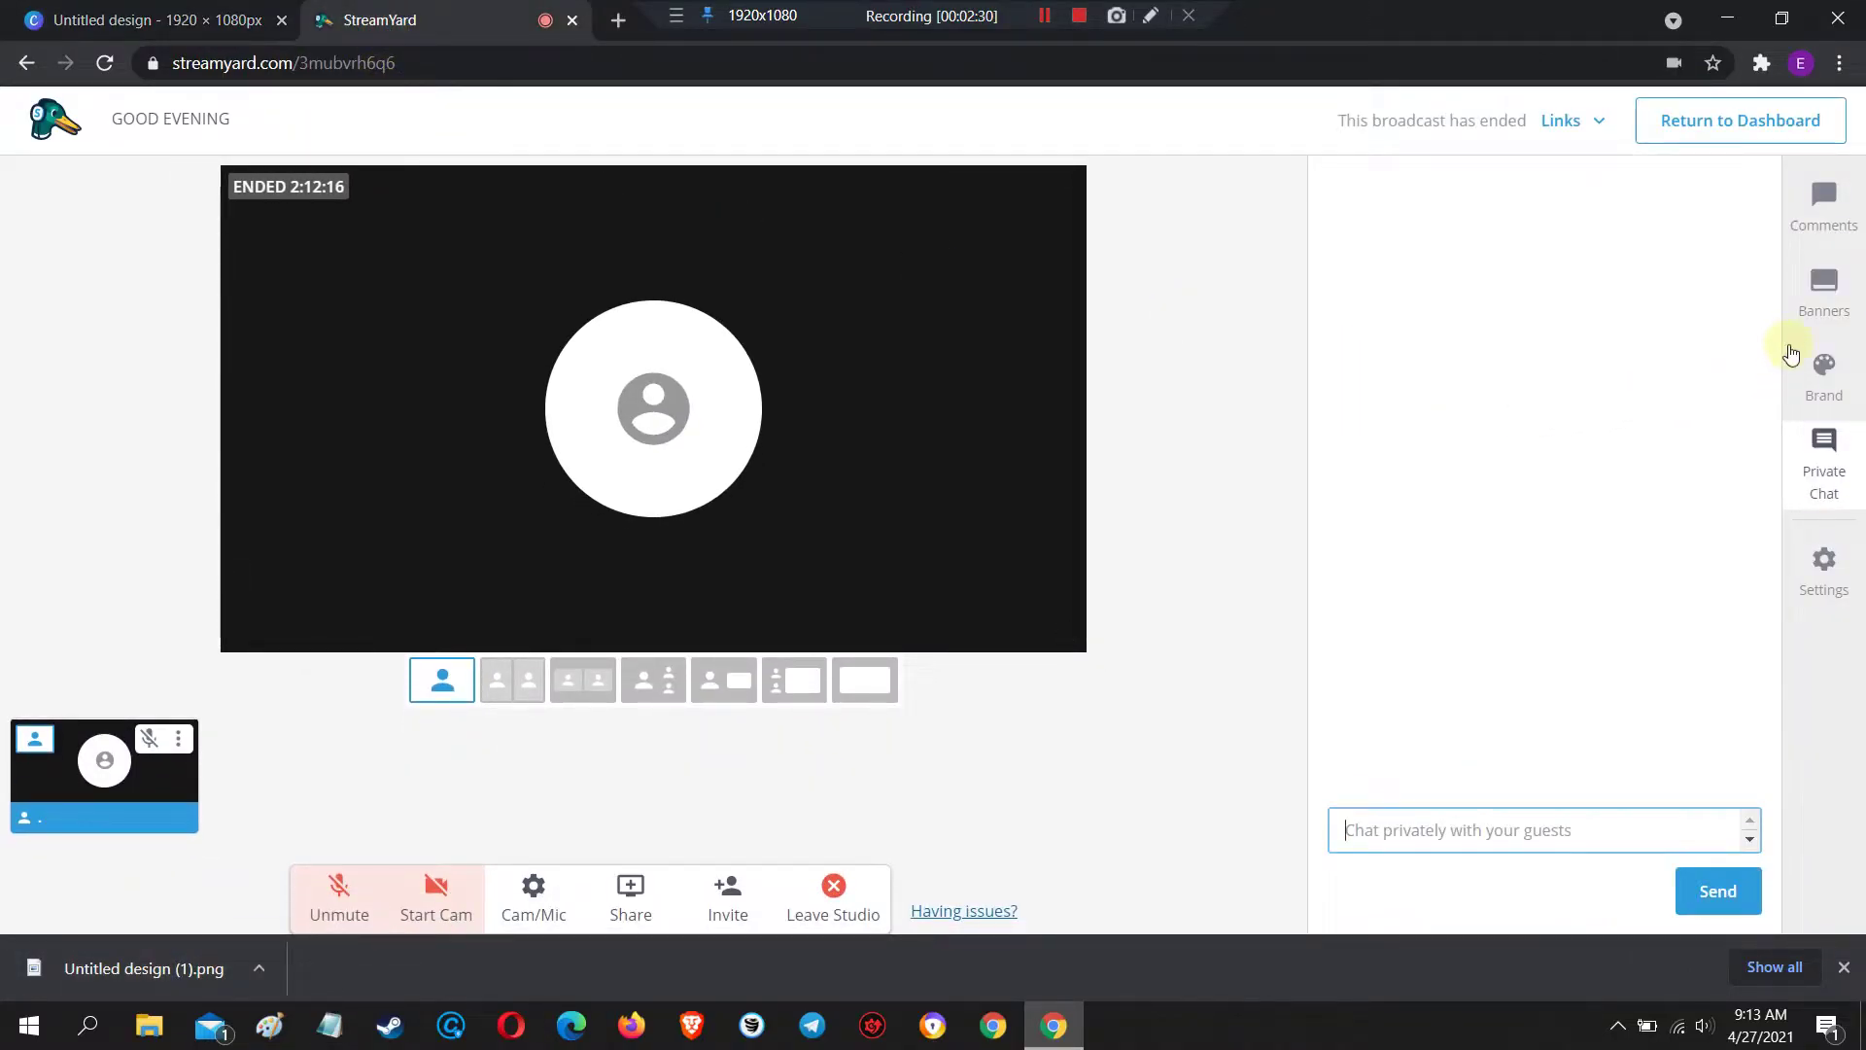
Upload Untitled design (1).png as a new overlay in StreamYard's Brand settings
left_click(1808, 389)
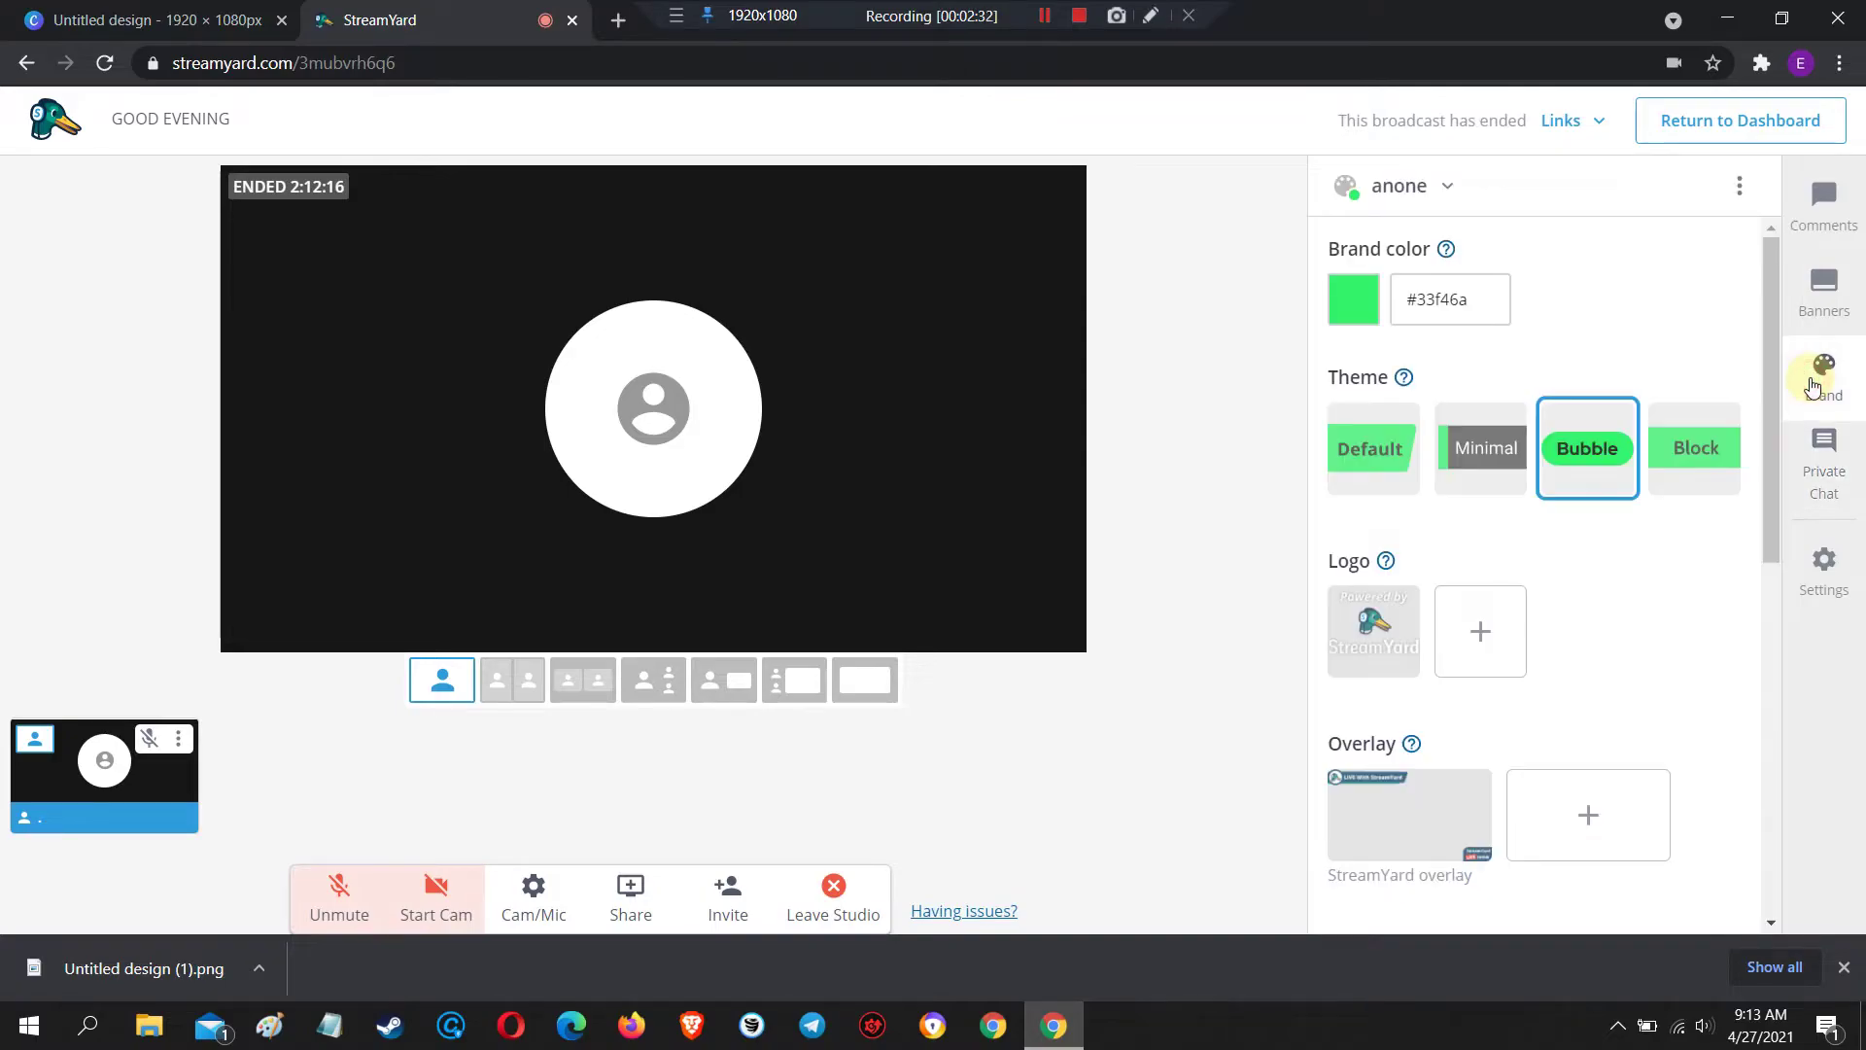
scroll(1594, 540, "down", 3)
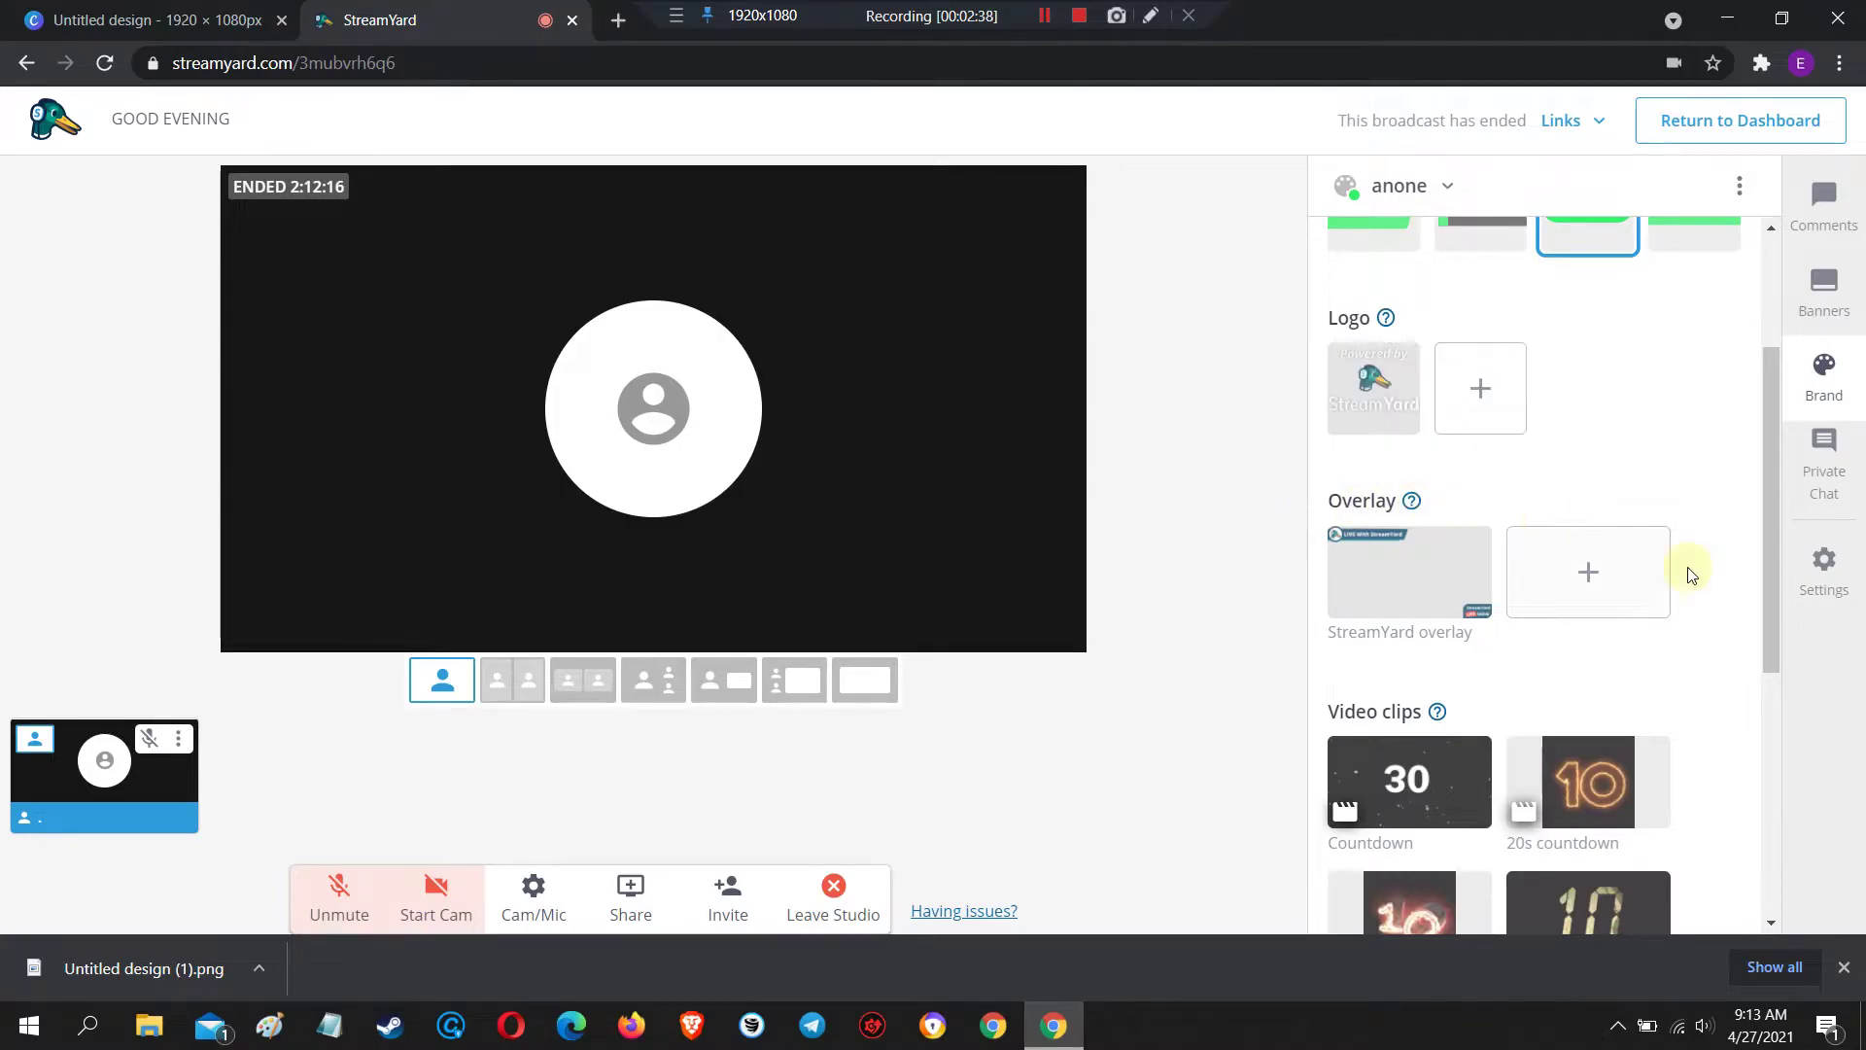
left_click(1589, 573)
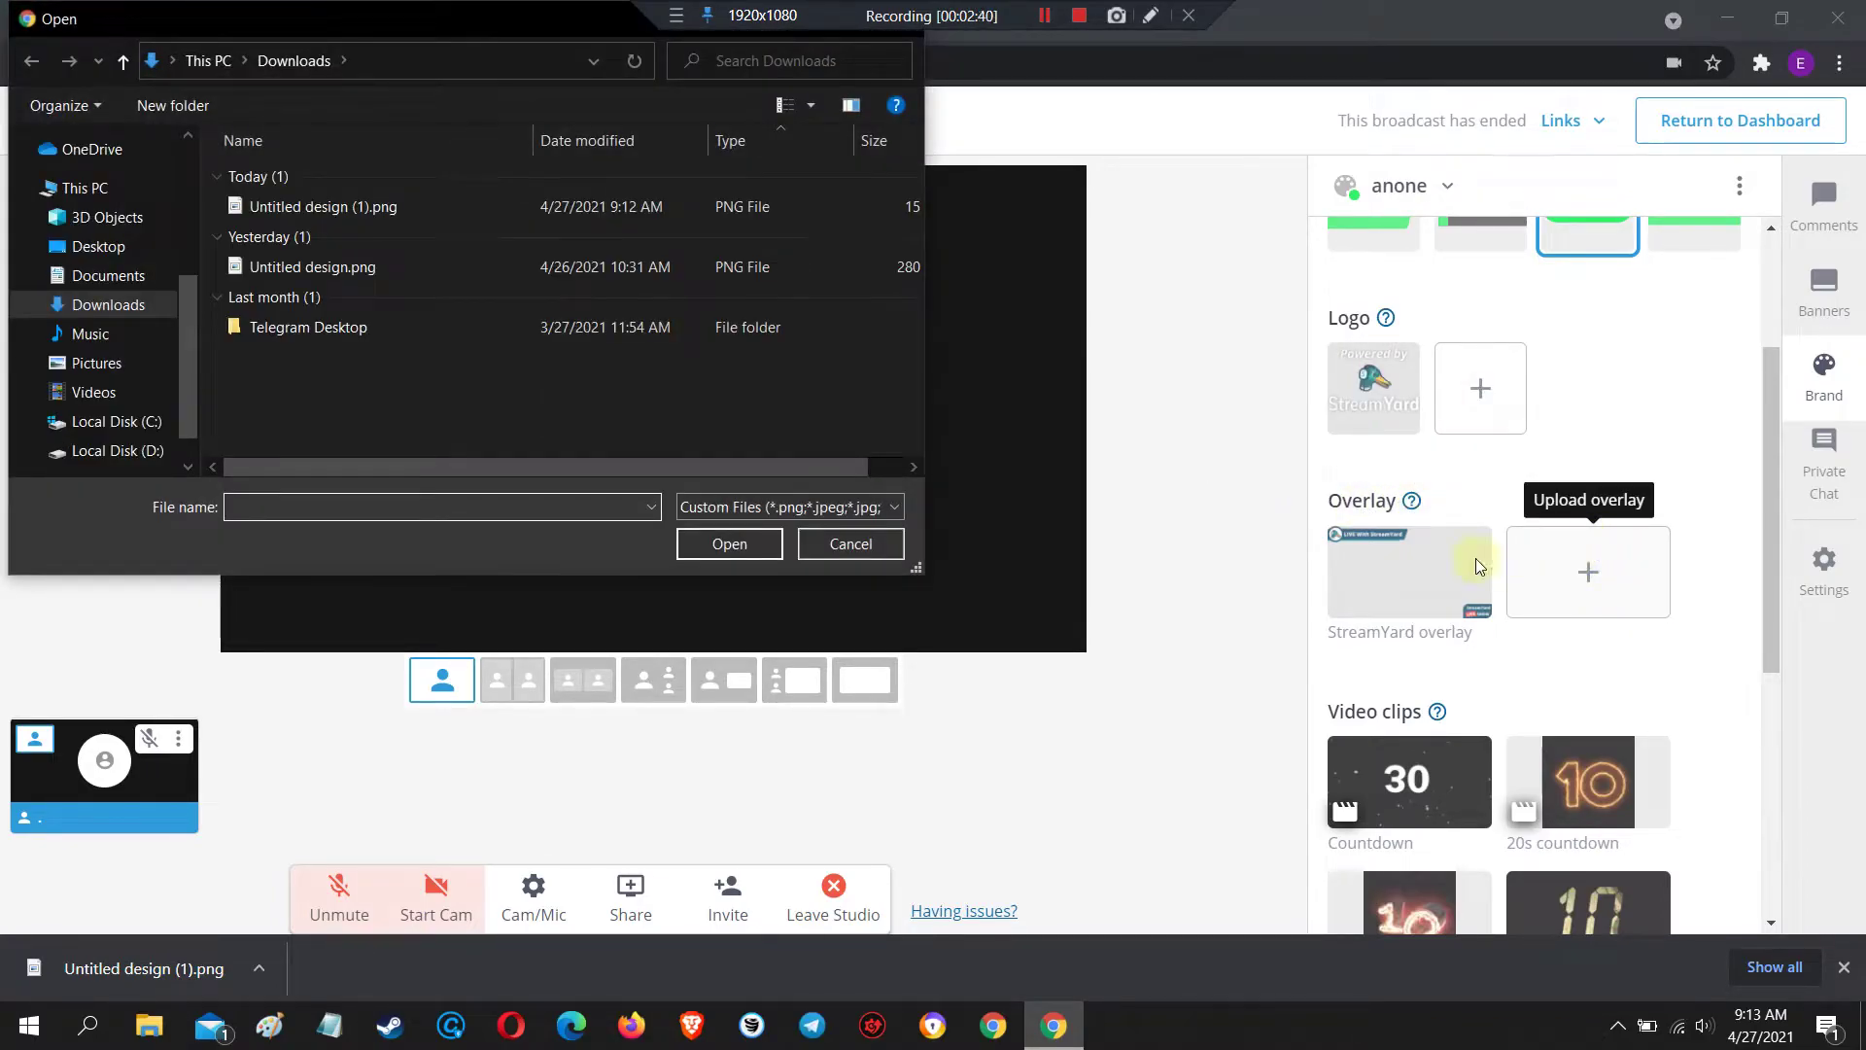
left_click(348, 207)
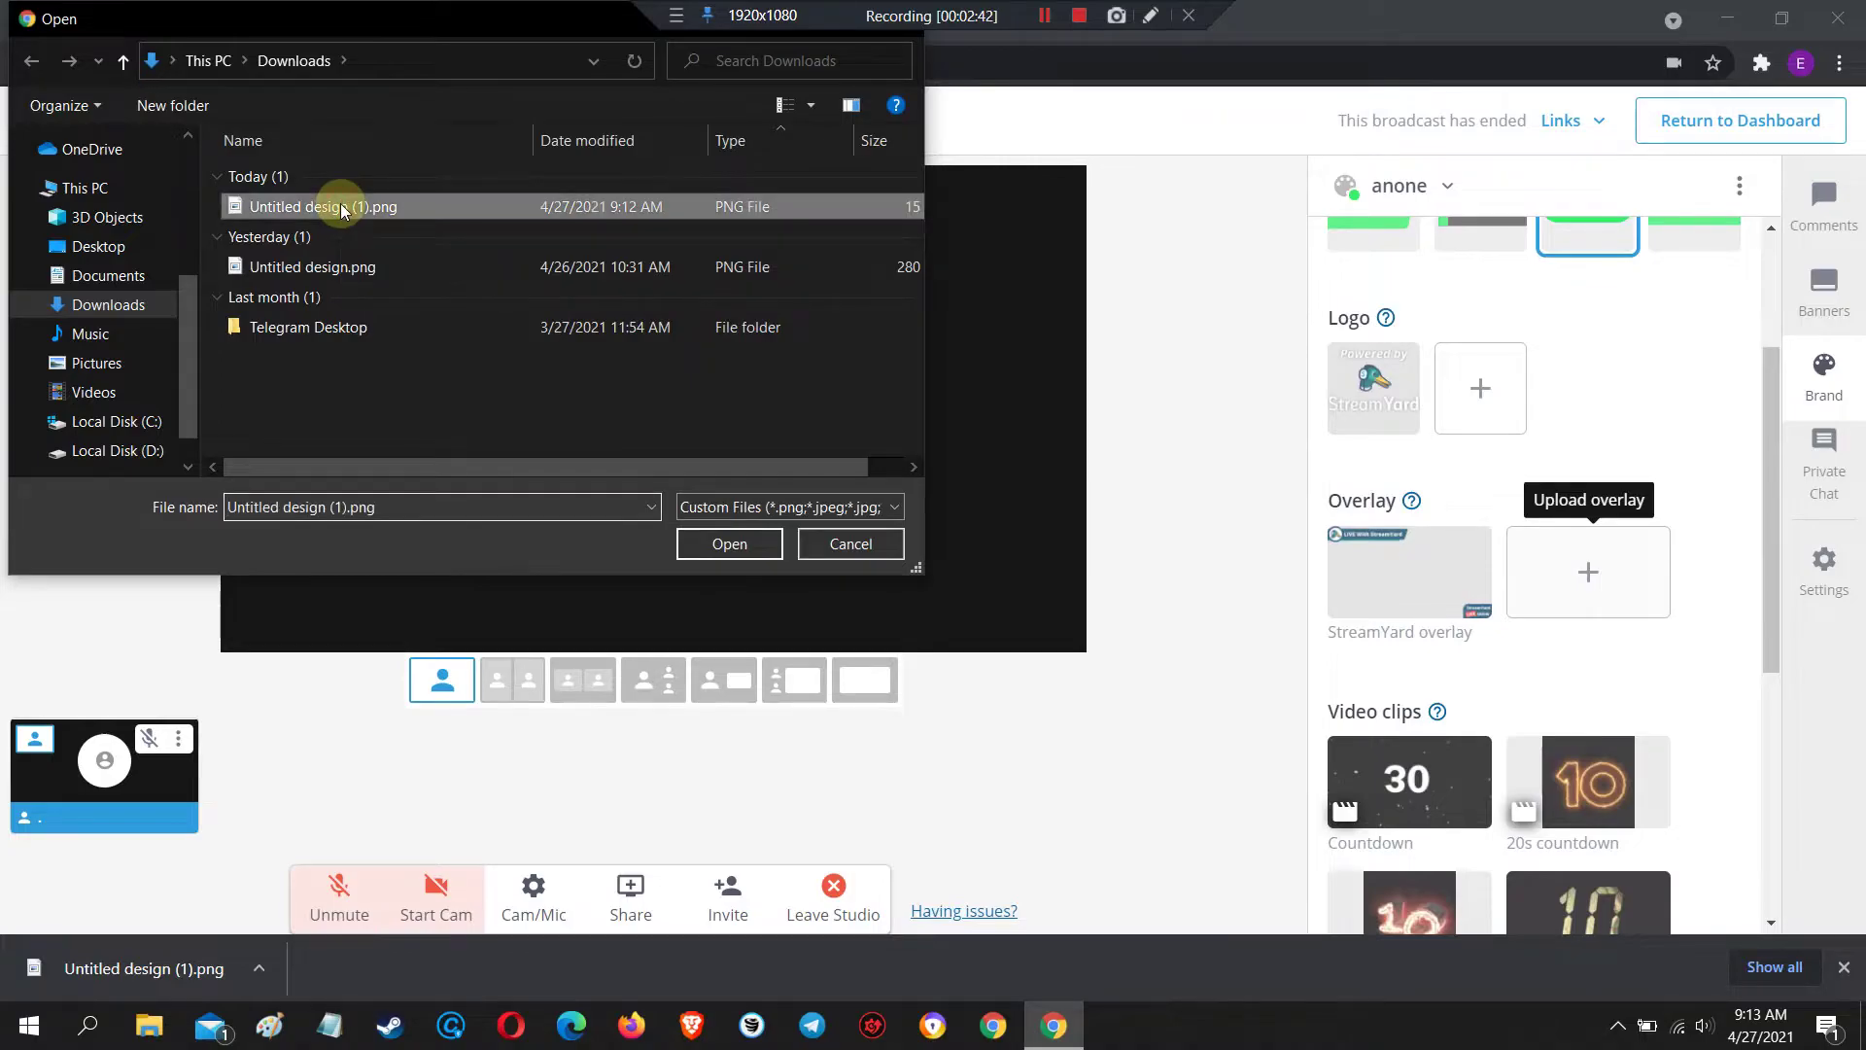
left_click(348, 207)
double_click(457, 210)
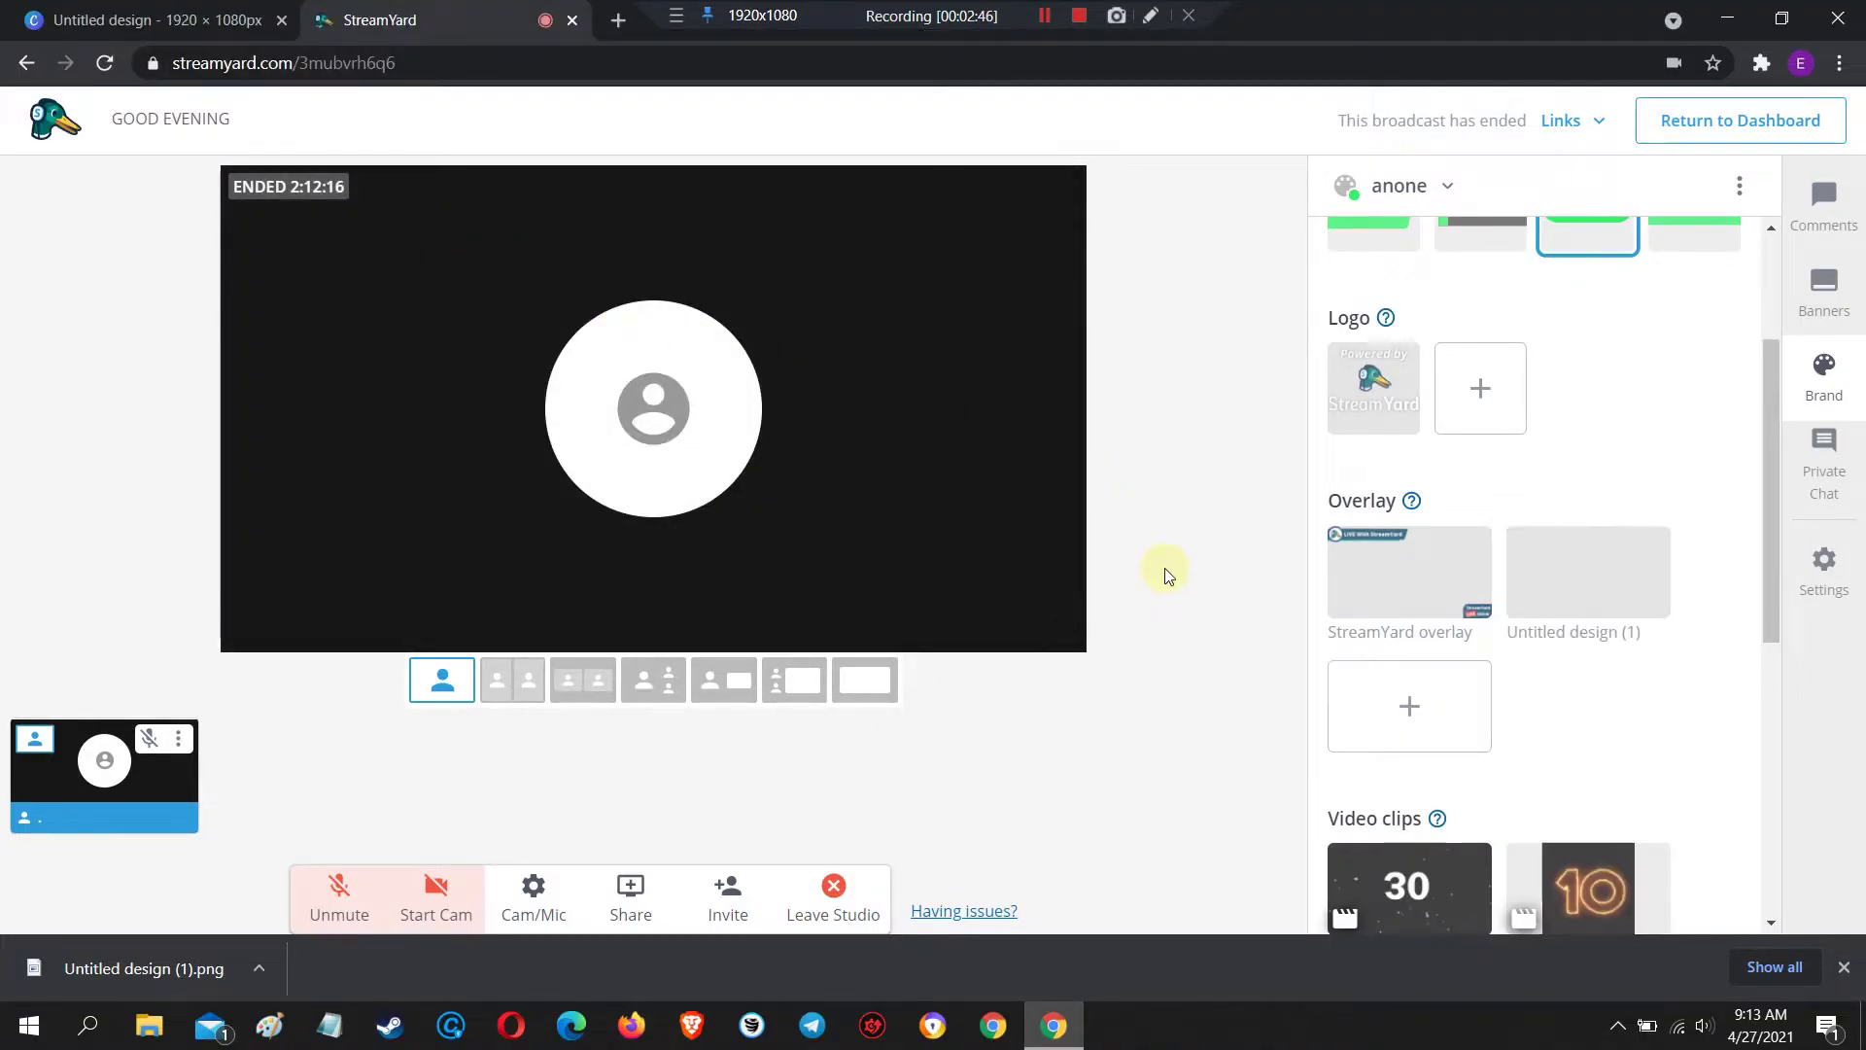
Apply the Untitled design (1) overlay and re-add the participant to check the stage
mouse_move(1629, 546)
left_click(1570, 587)
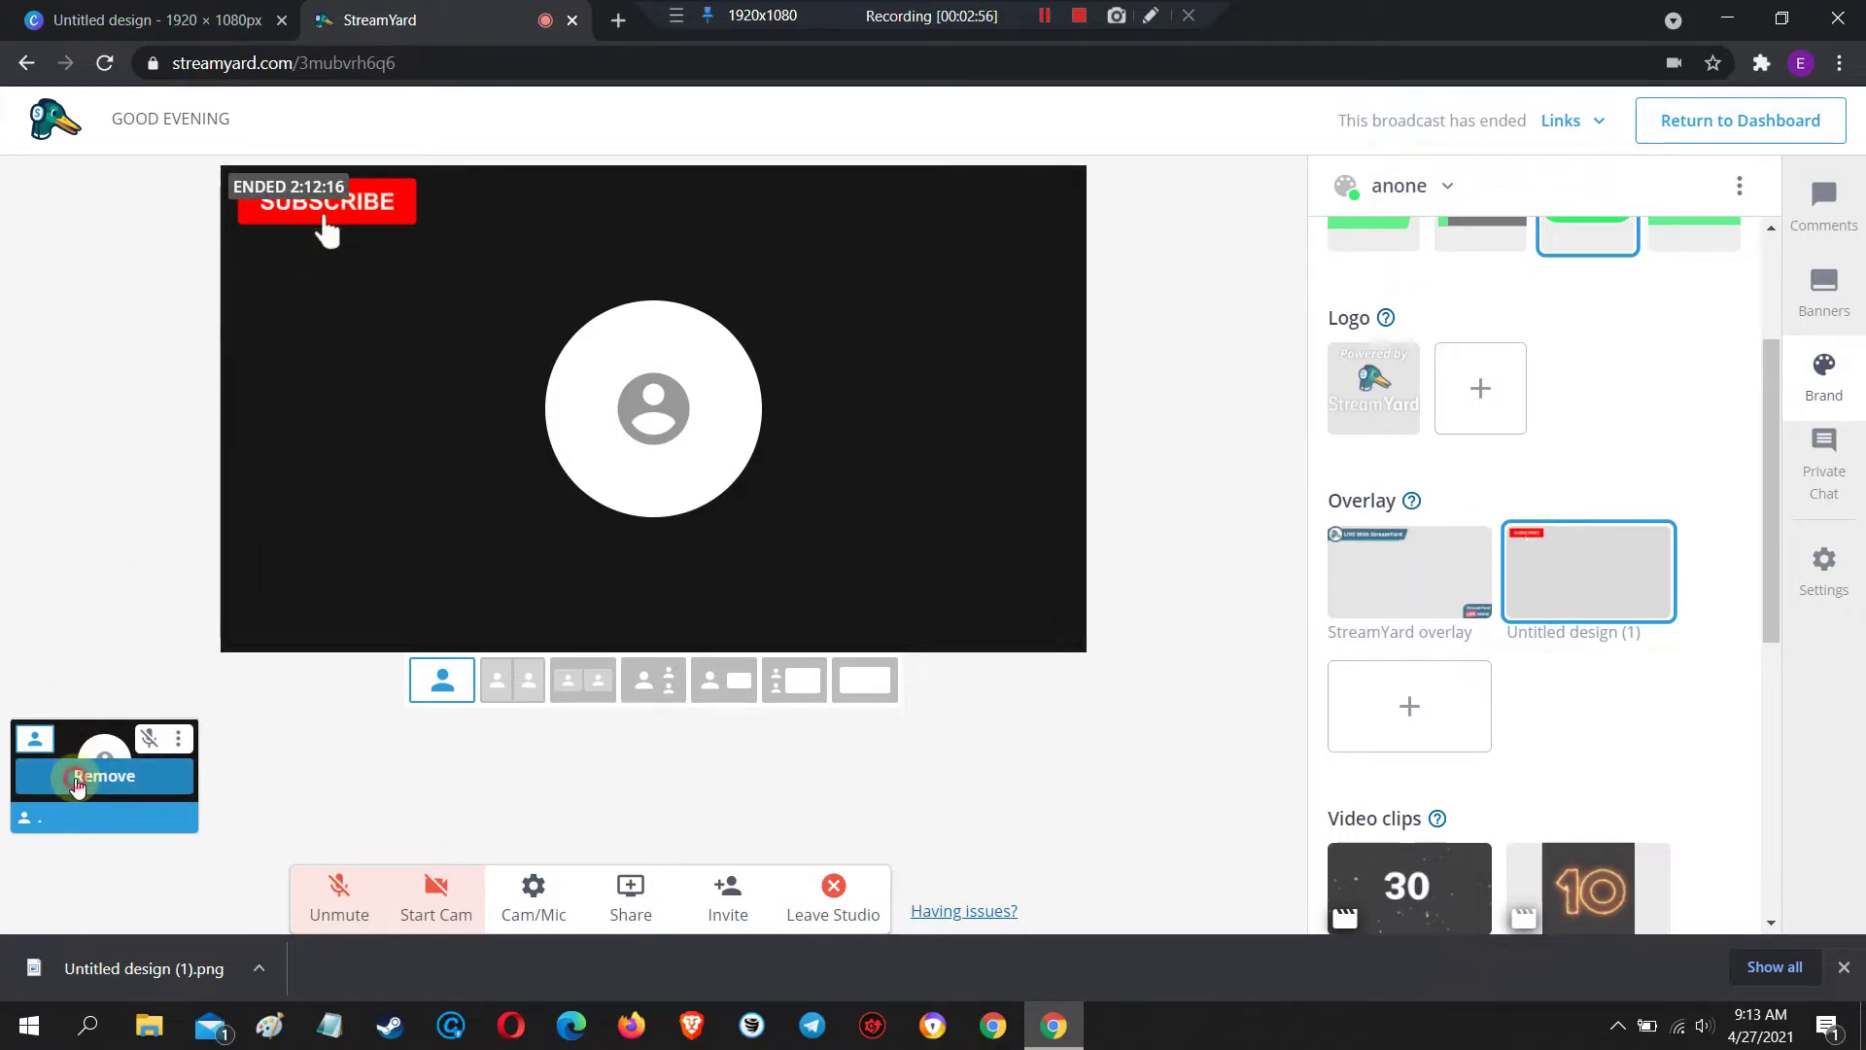
left_click(78, 785)
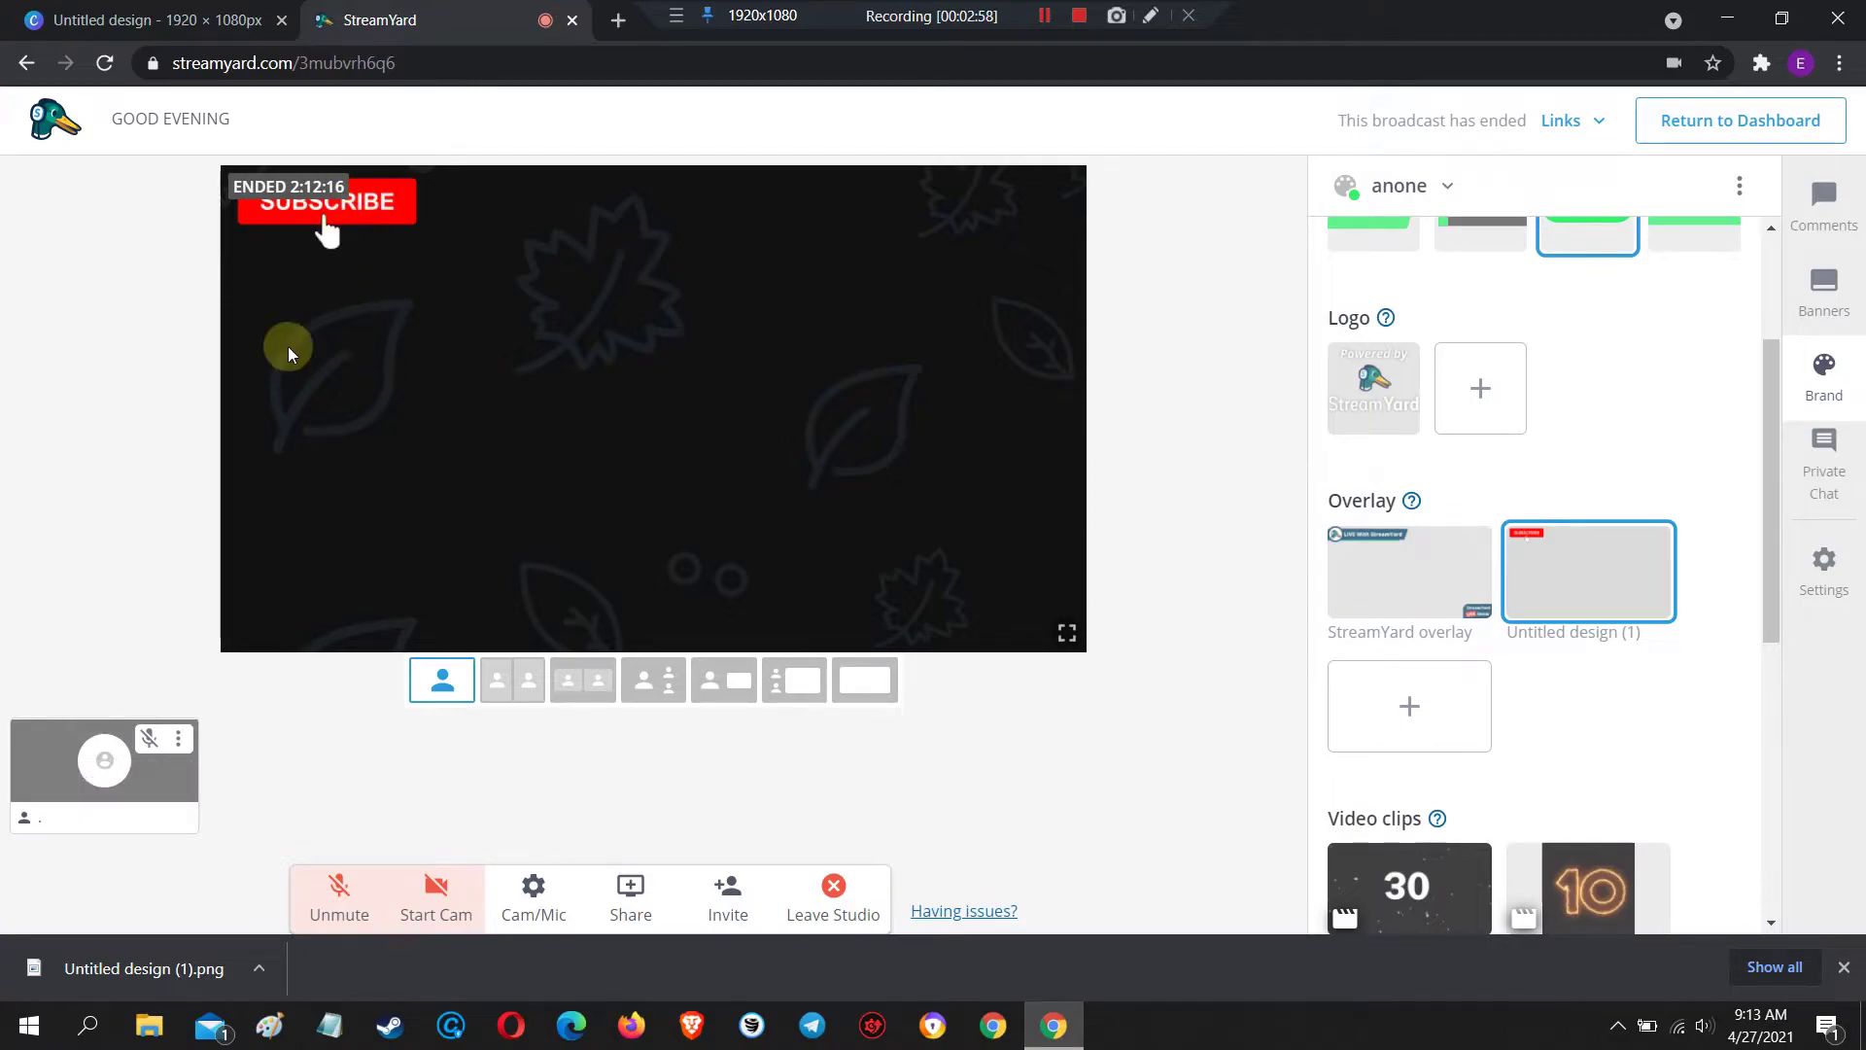
left_click(116, 751)
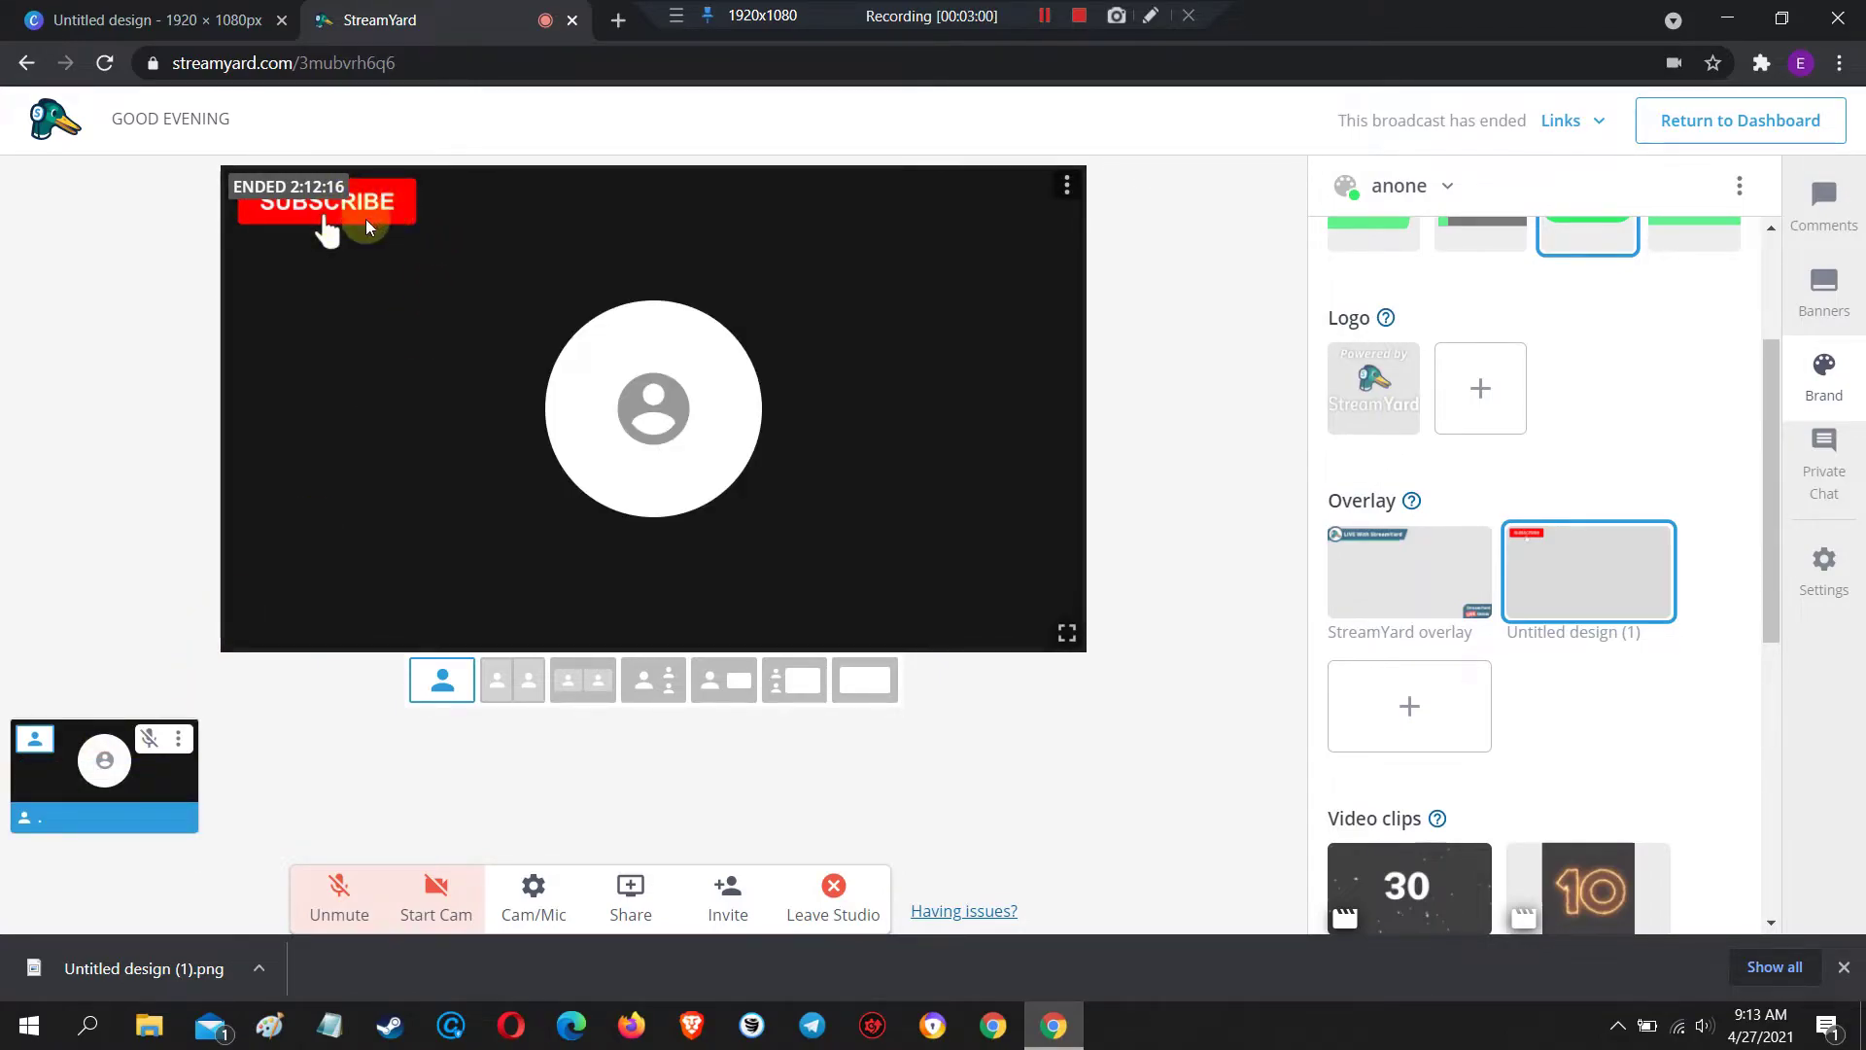
left_click(156, 19)
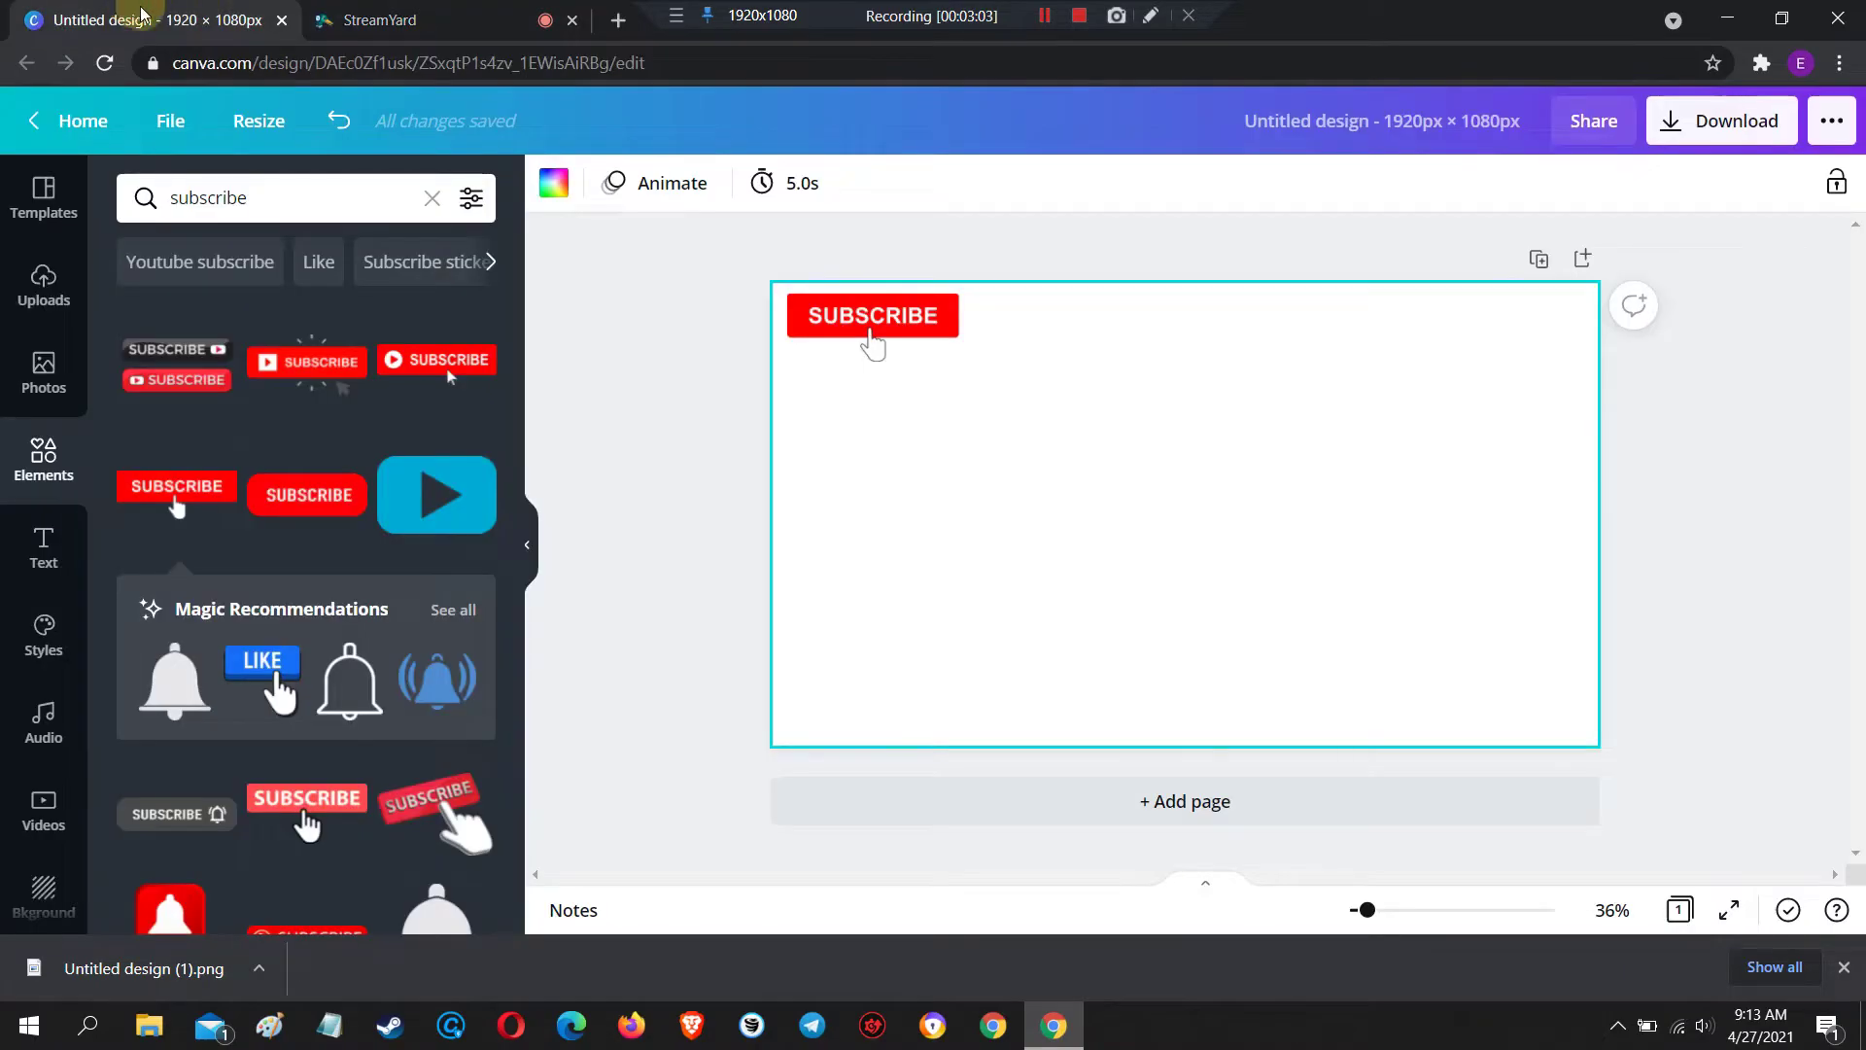
Add a heading reading 'ANONYMOUS PH' and move it up to the page centre
left_click(41, 547)
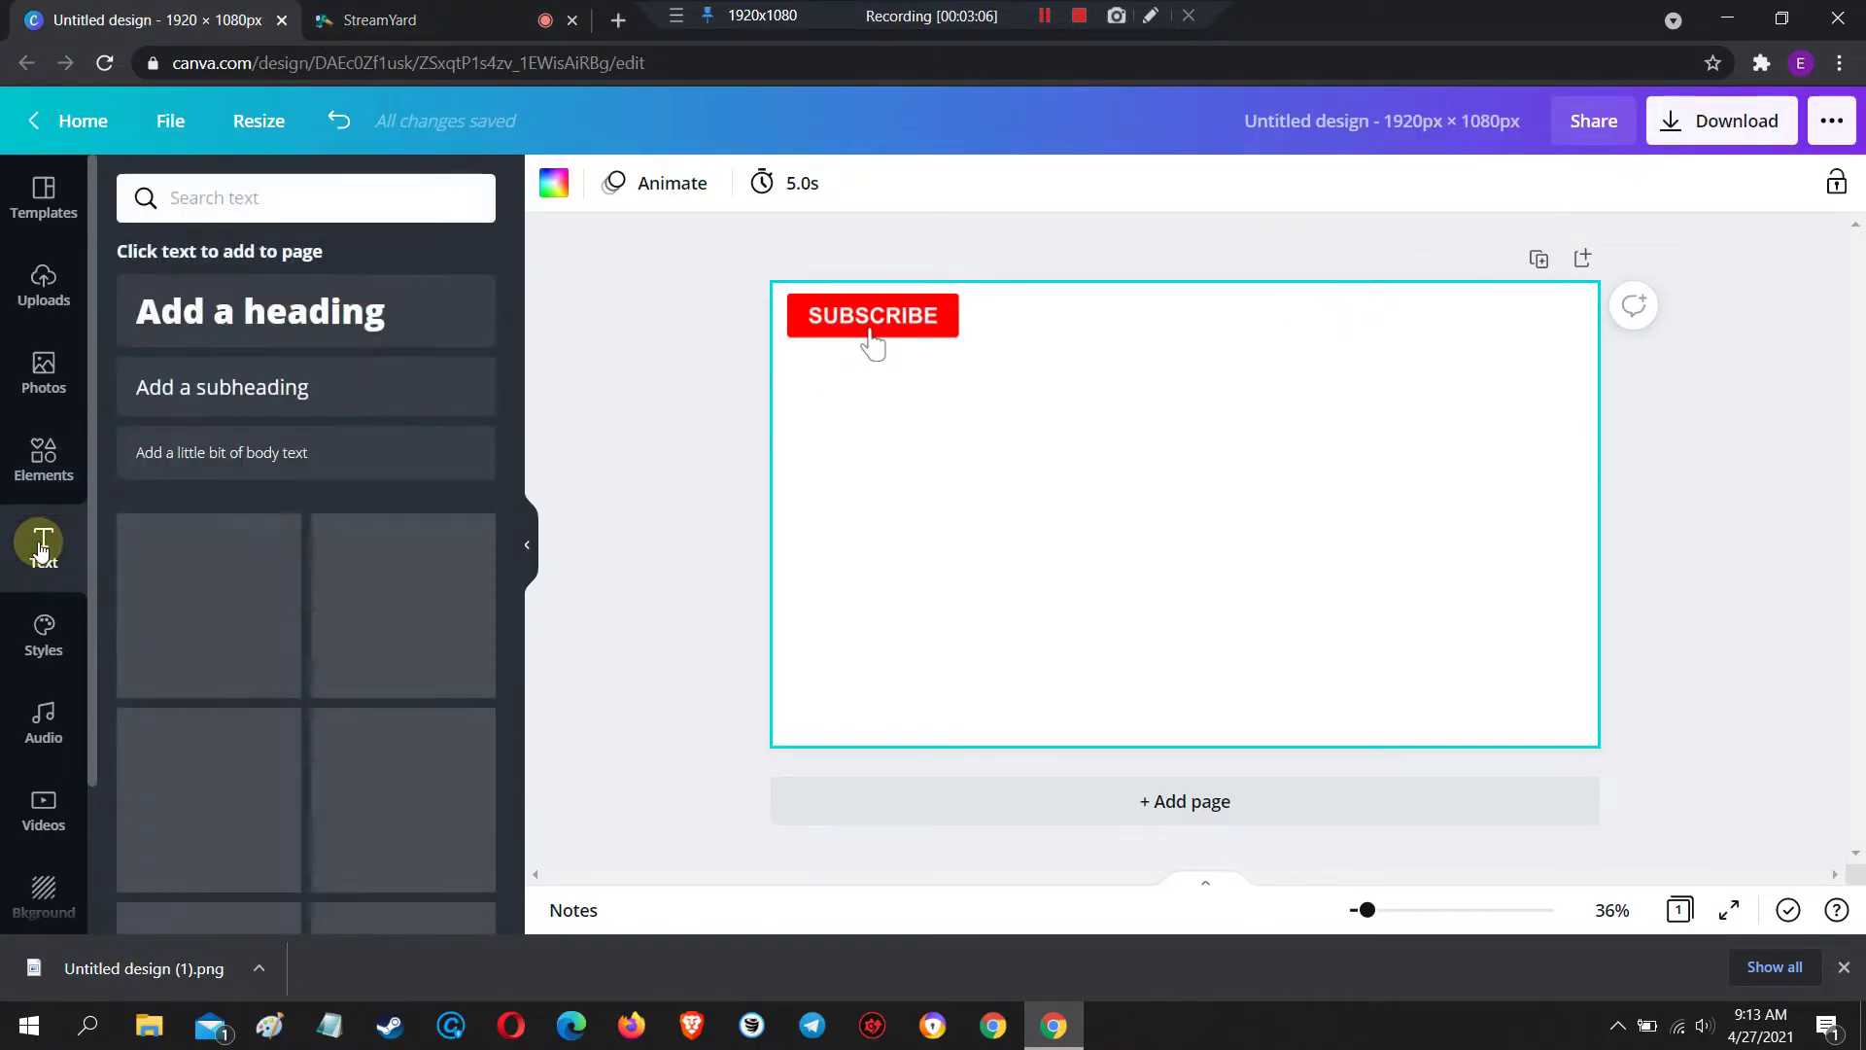
left_click(283, 321)
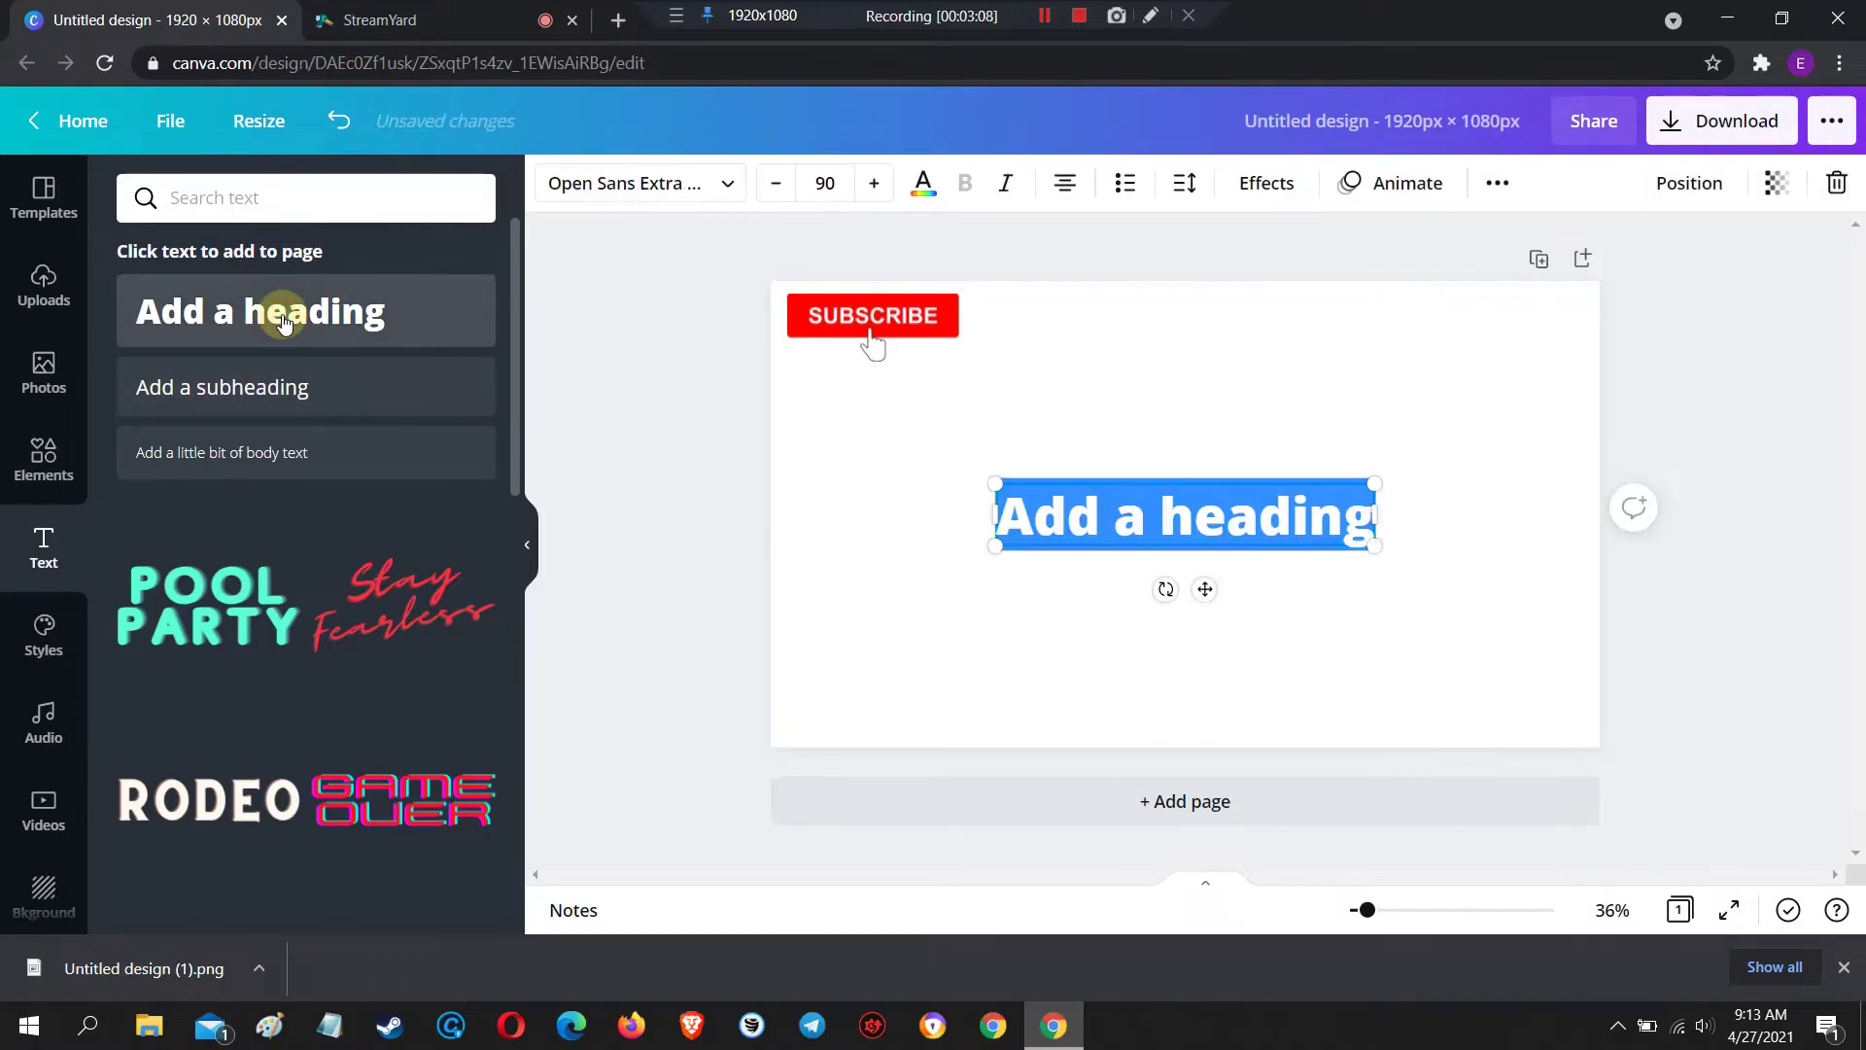
left_click(1161, 519)
triple_click(1163, 521)
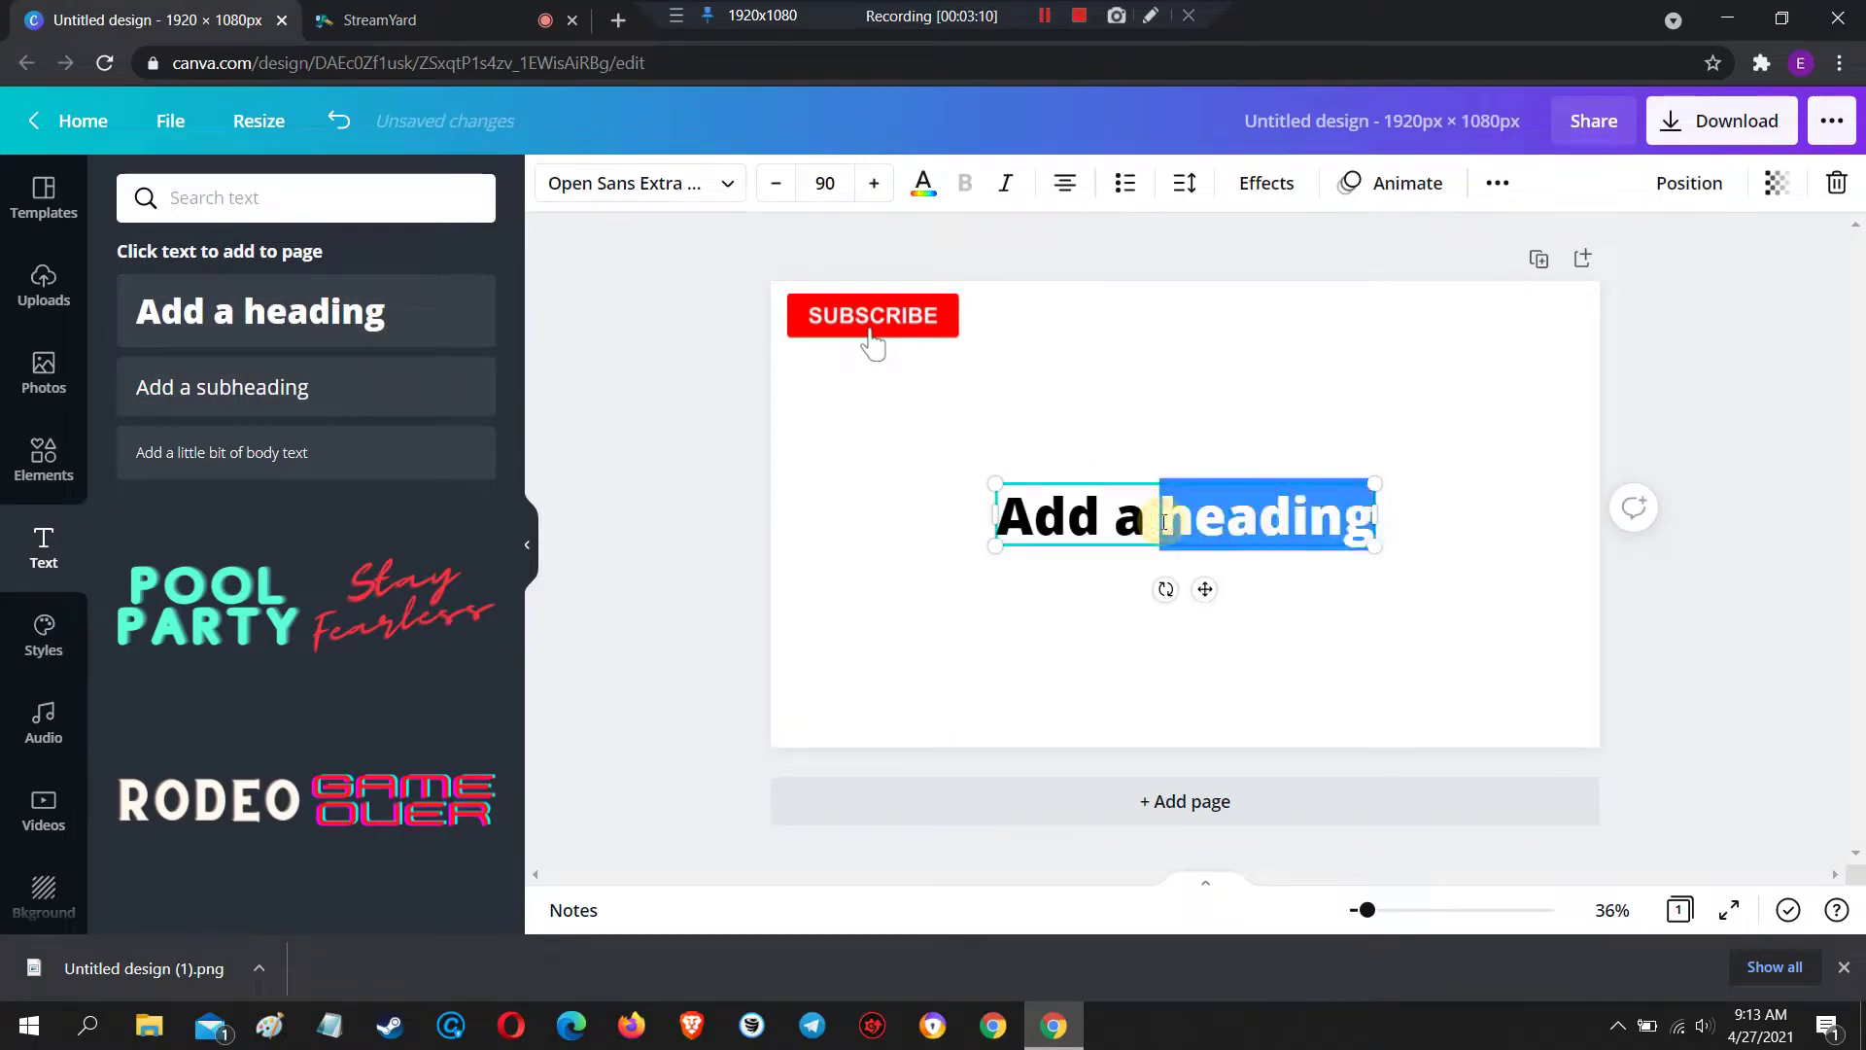
type("A")
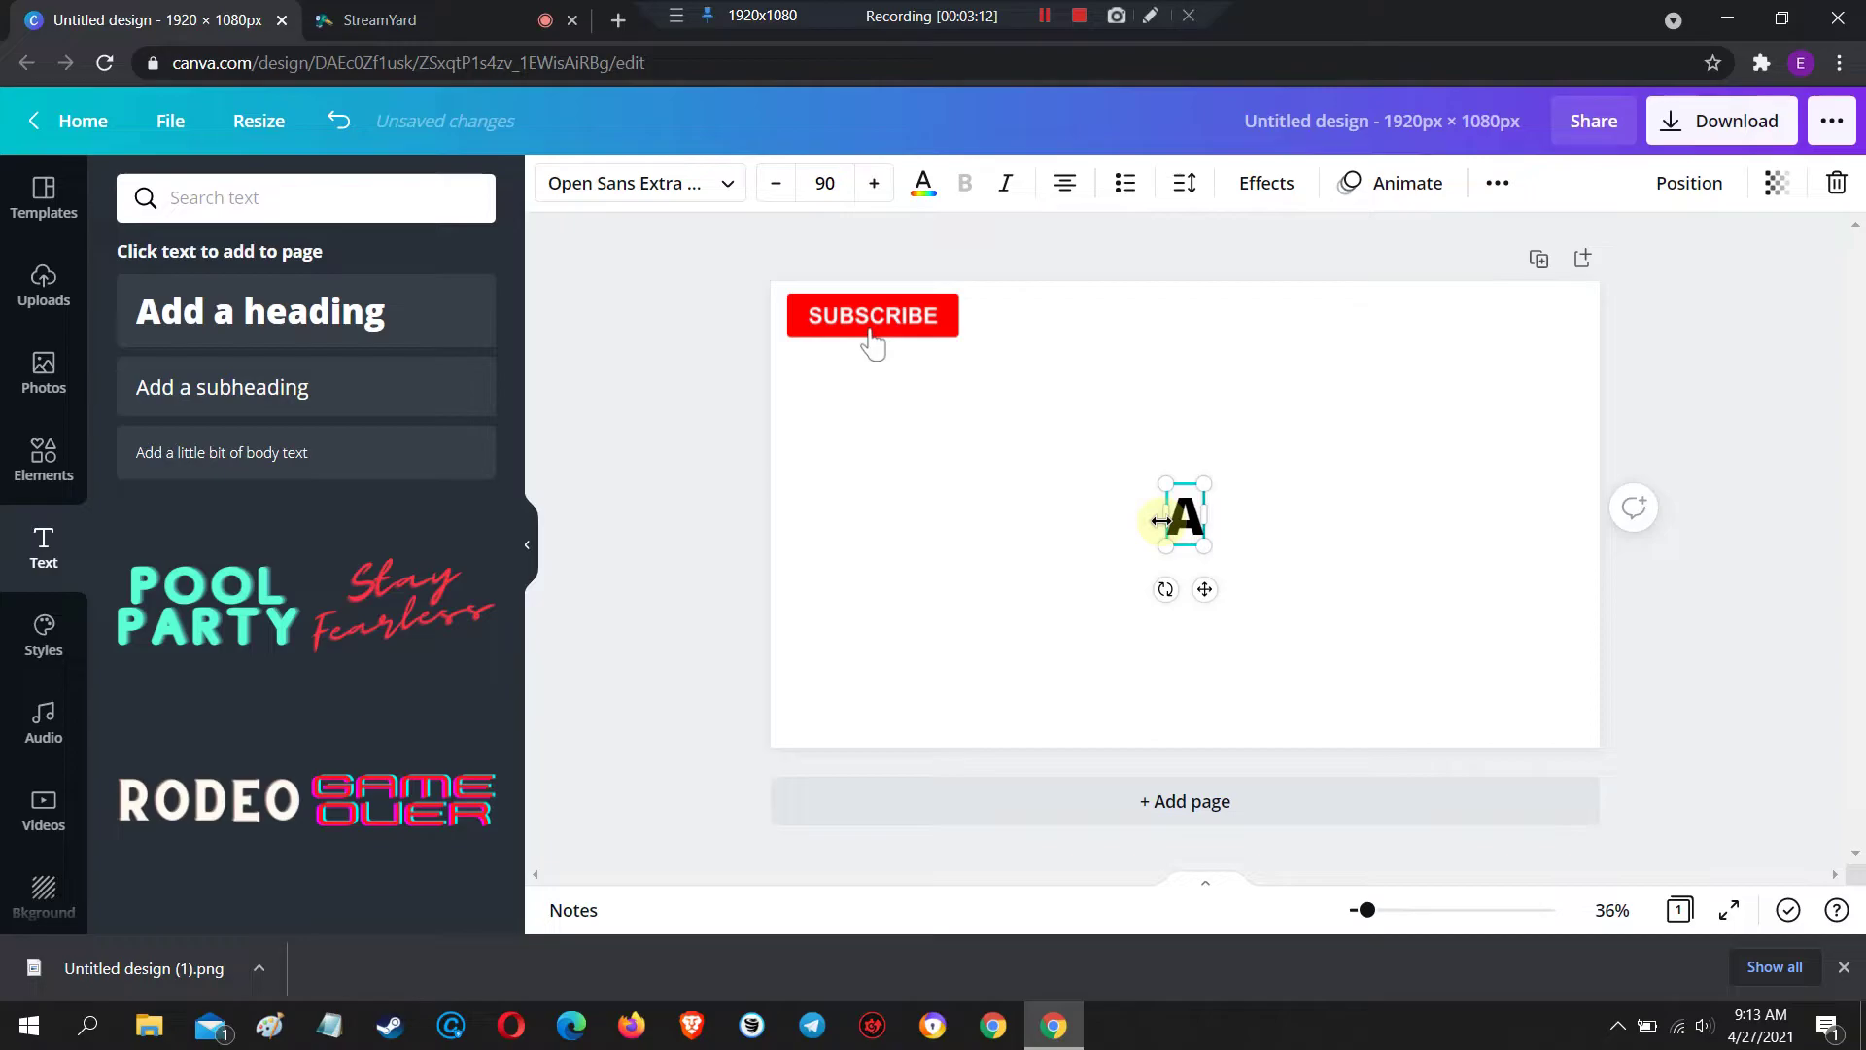
type("NONYMOUS PH")
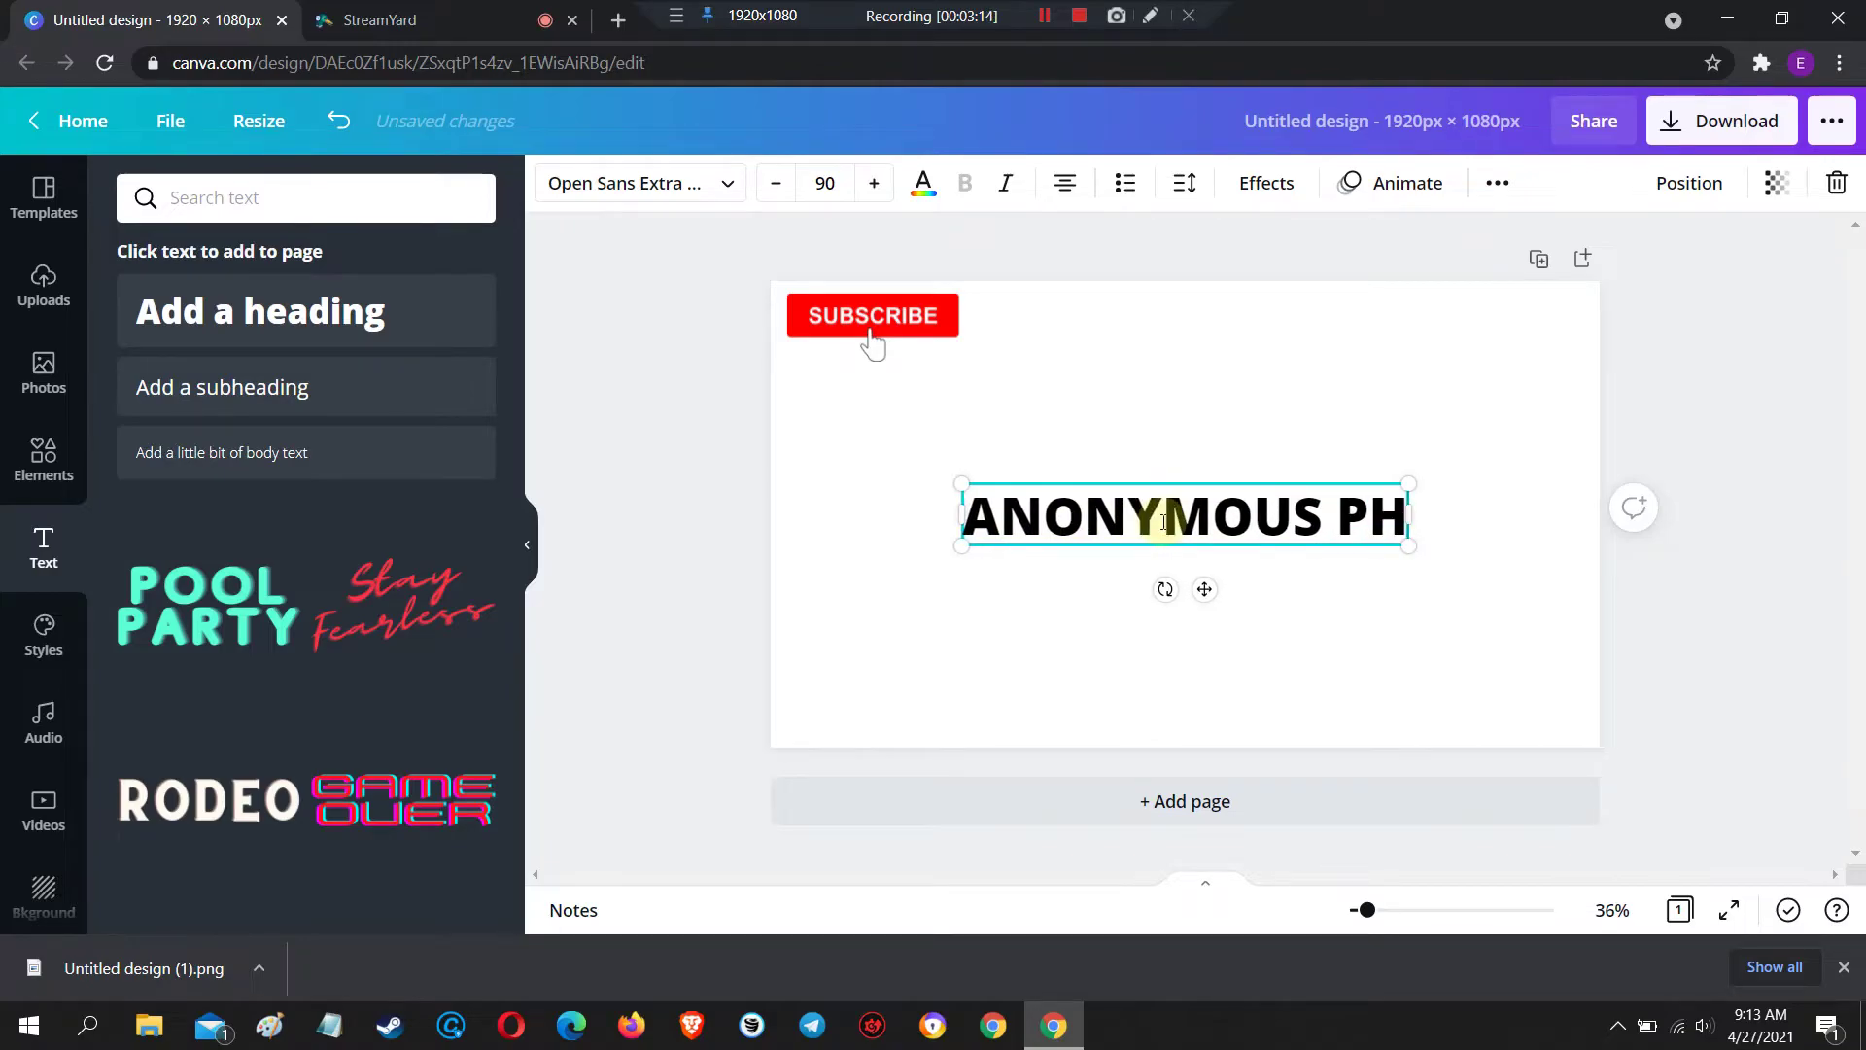
left_click(860, 490)
left_click_drag(1188, 510, 1175, 470)
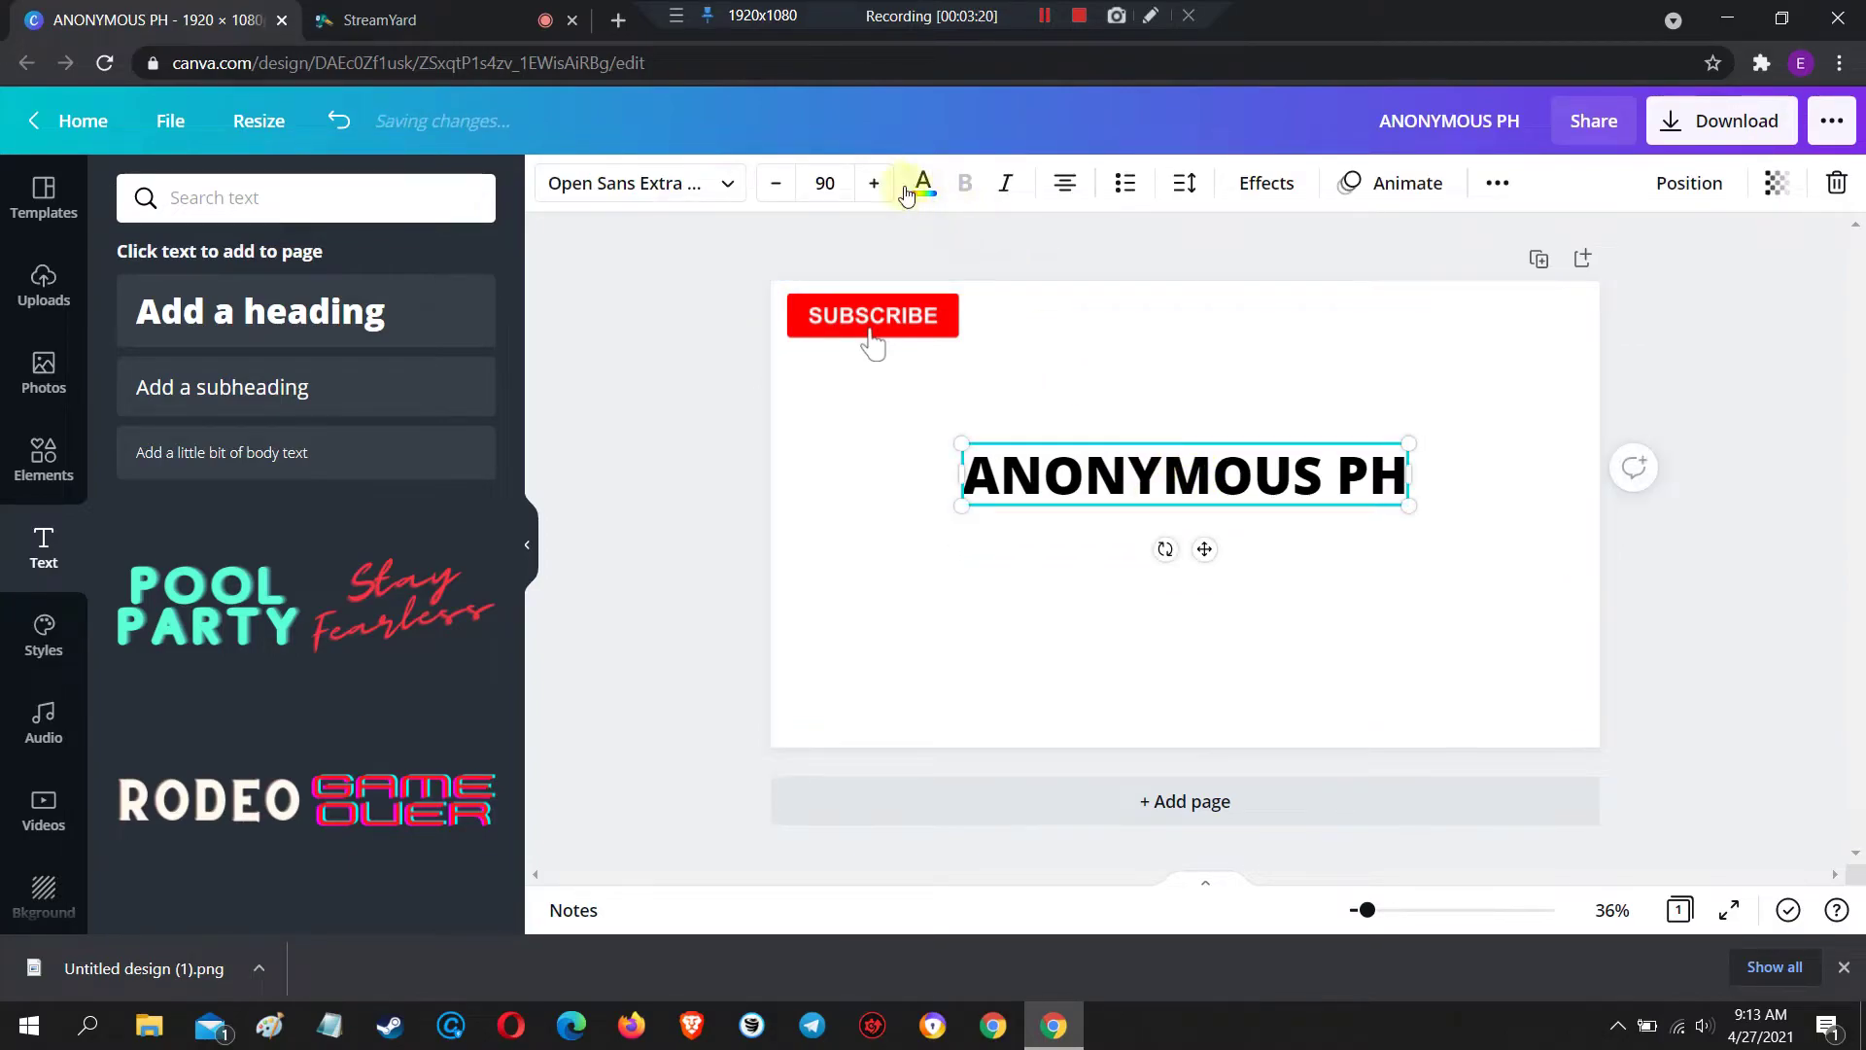
Apply the Neon effect to the heading at intensity 100
left_click(1268, 188)
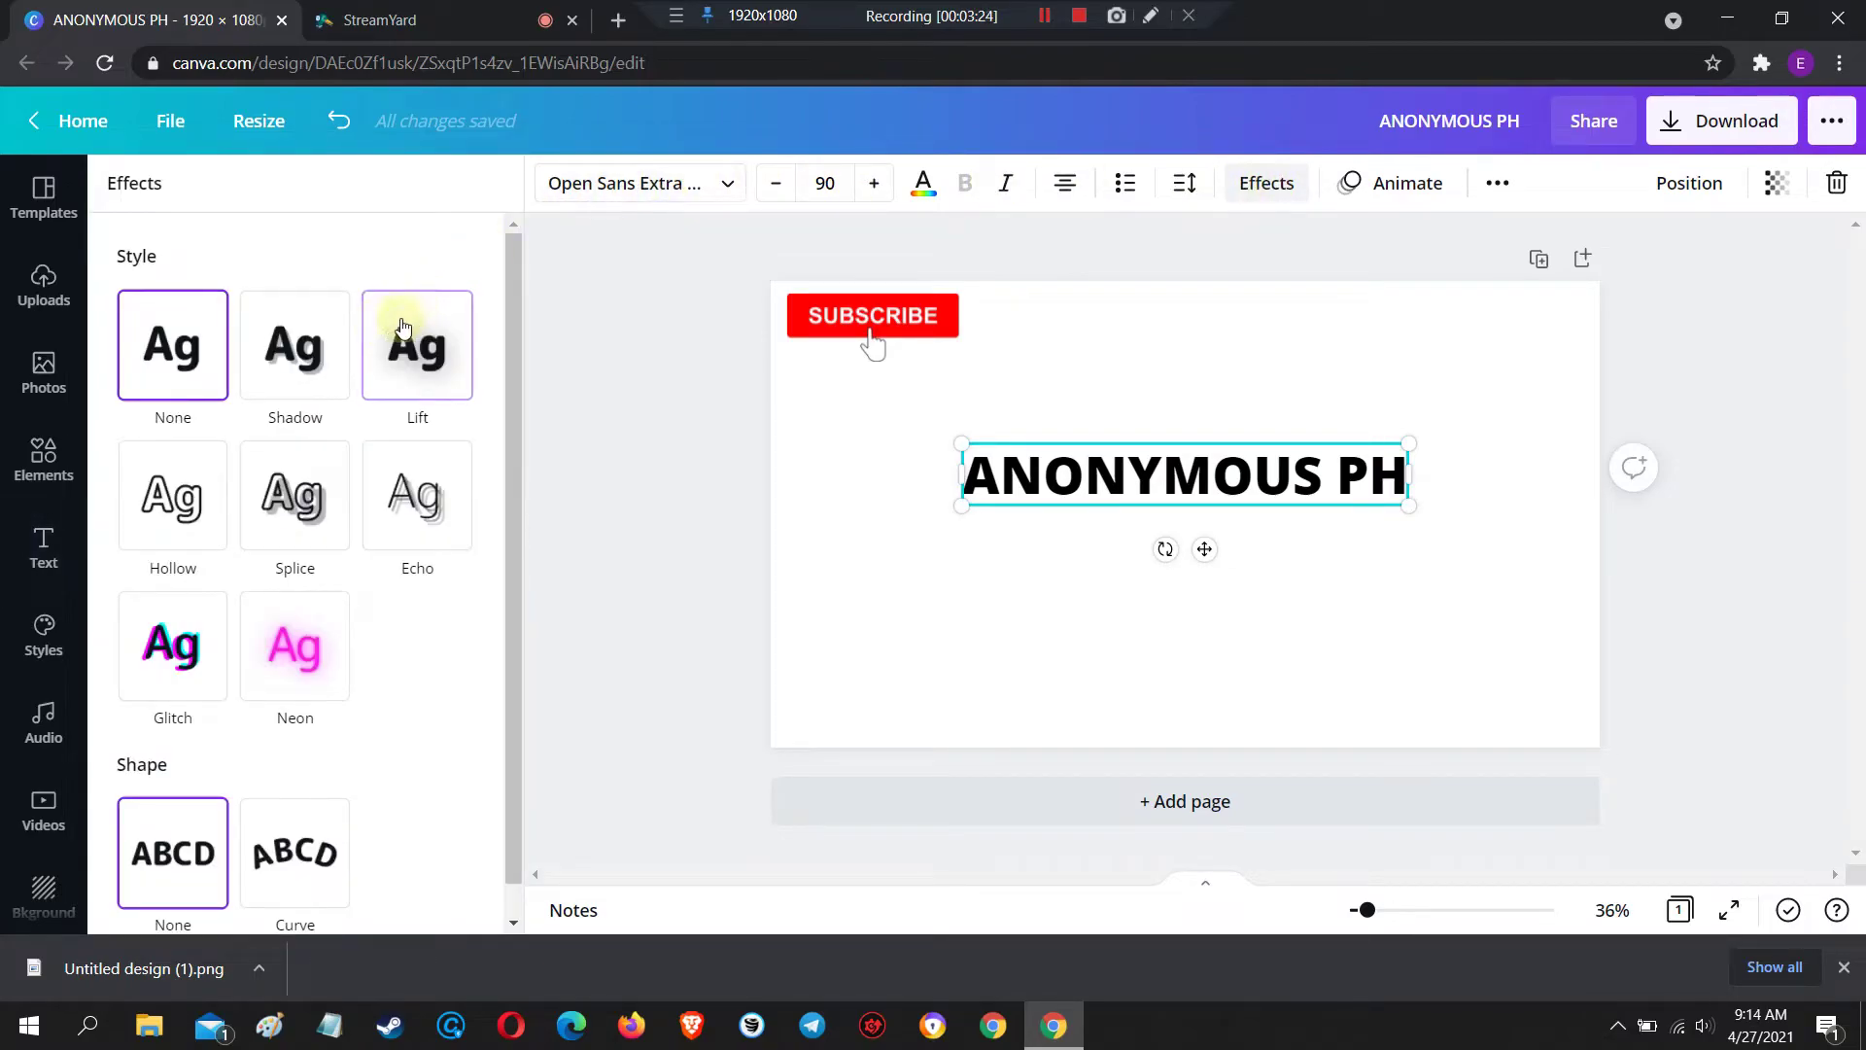
left_click(320, 656)
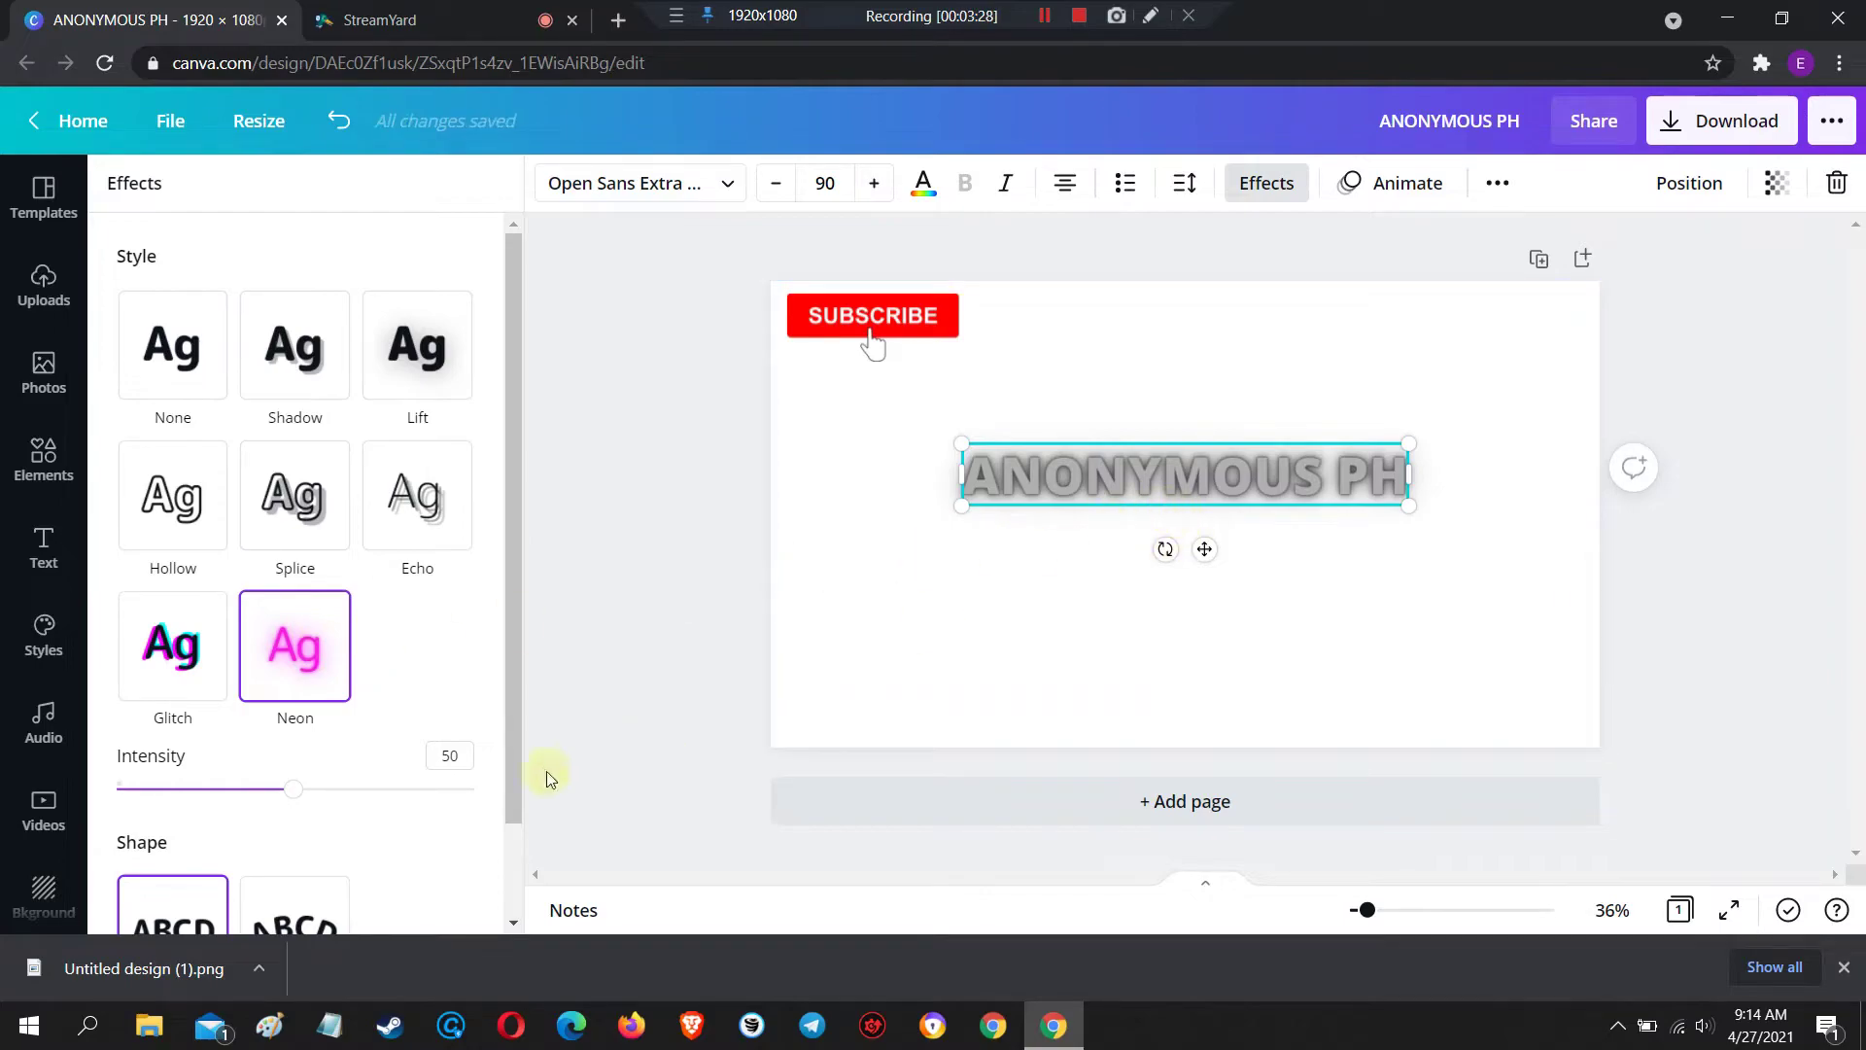
left_click_drag(294, 797, 516, 803)
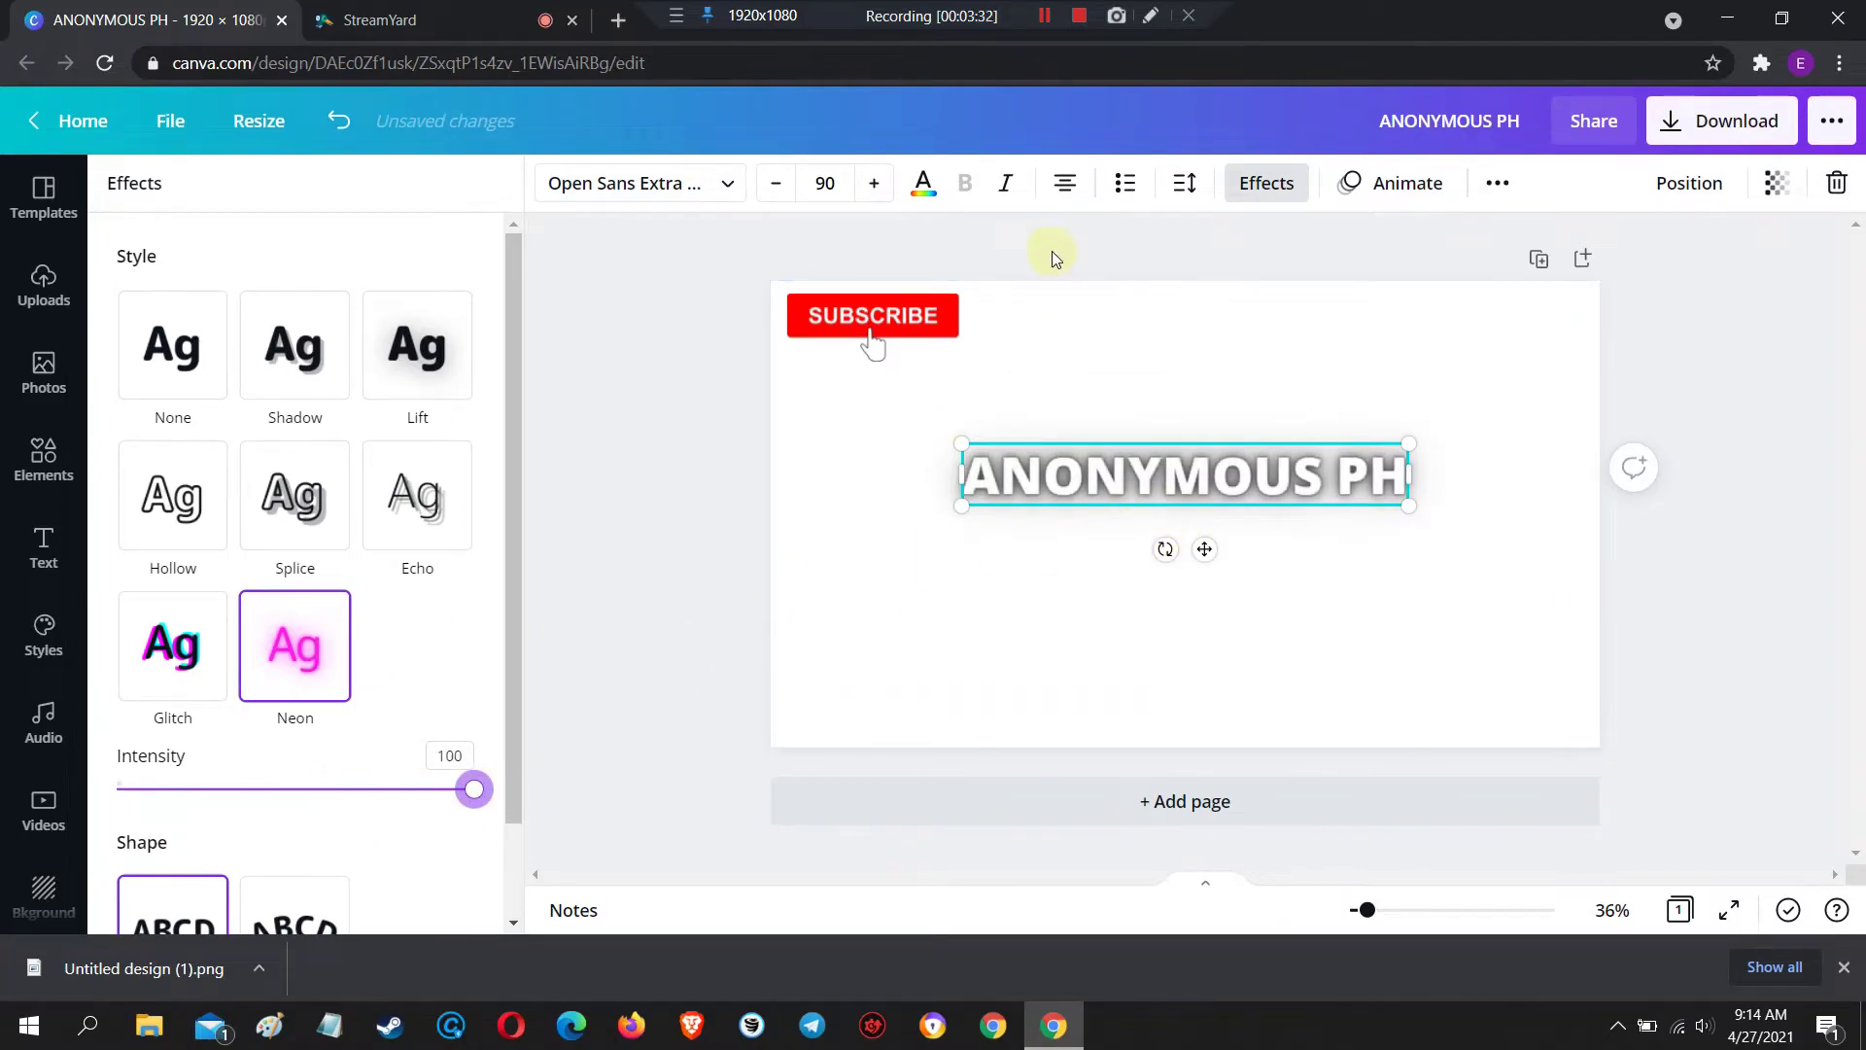
Change the heading's text colour to teal after trying red and purple
left_click(924, 186)
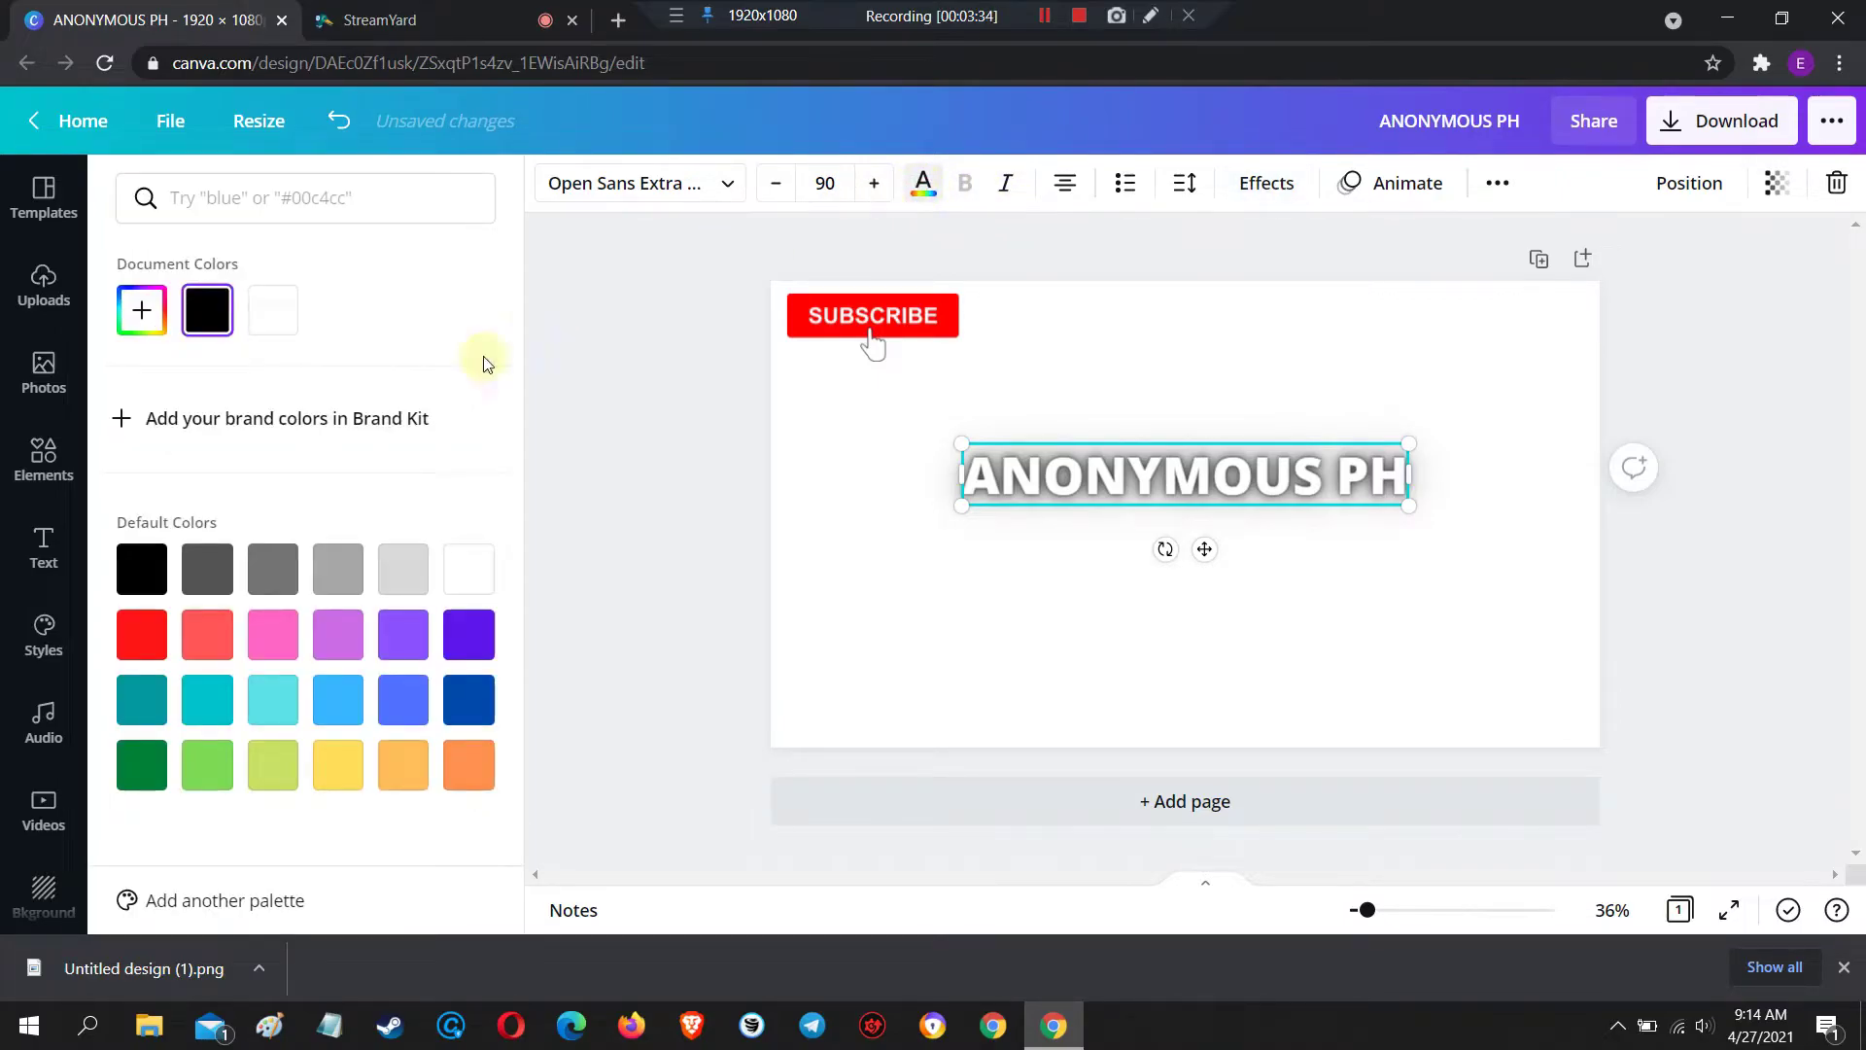
left_click(142, 633)
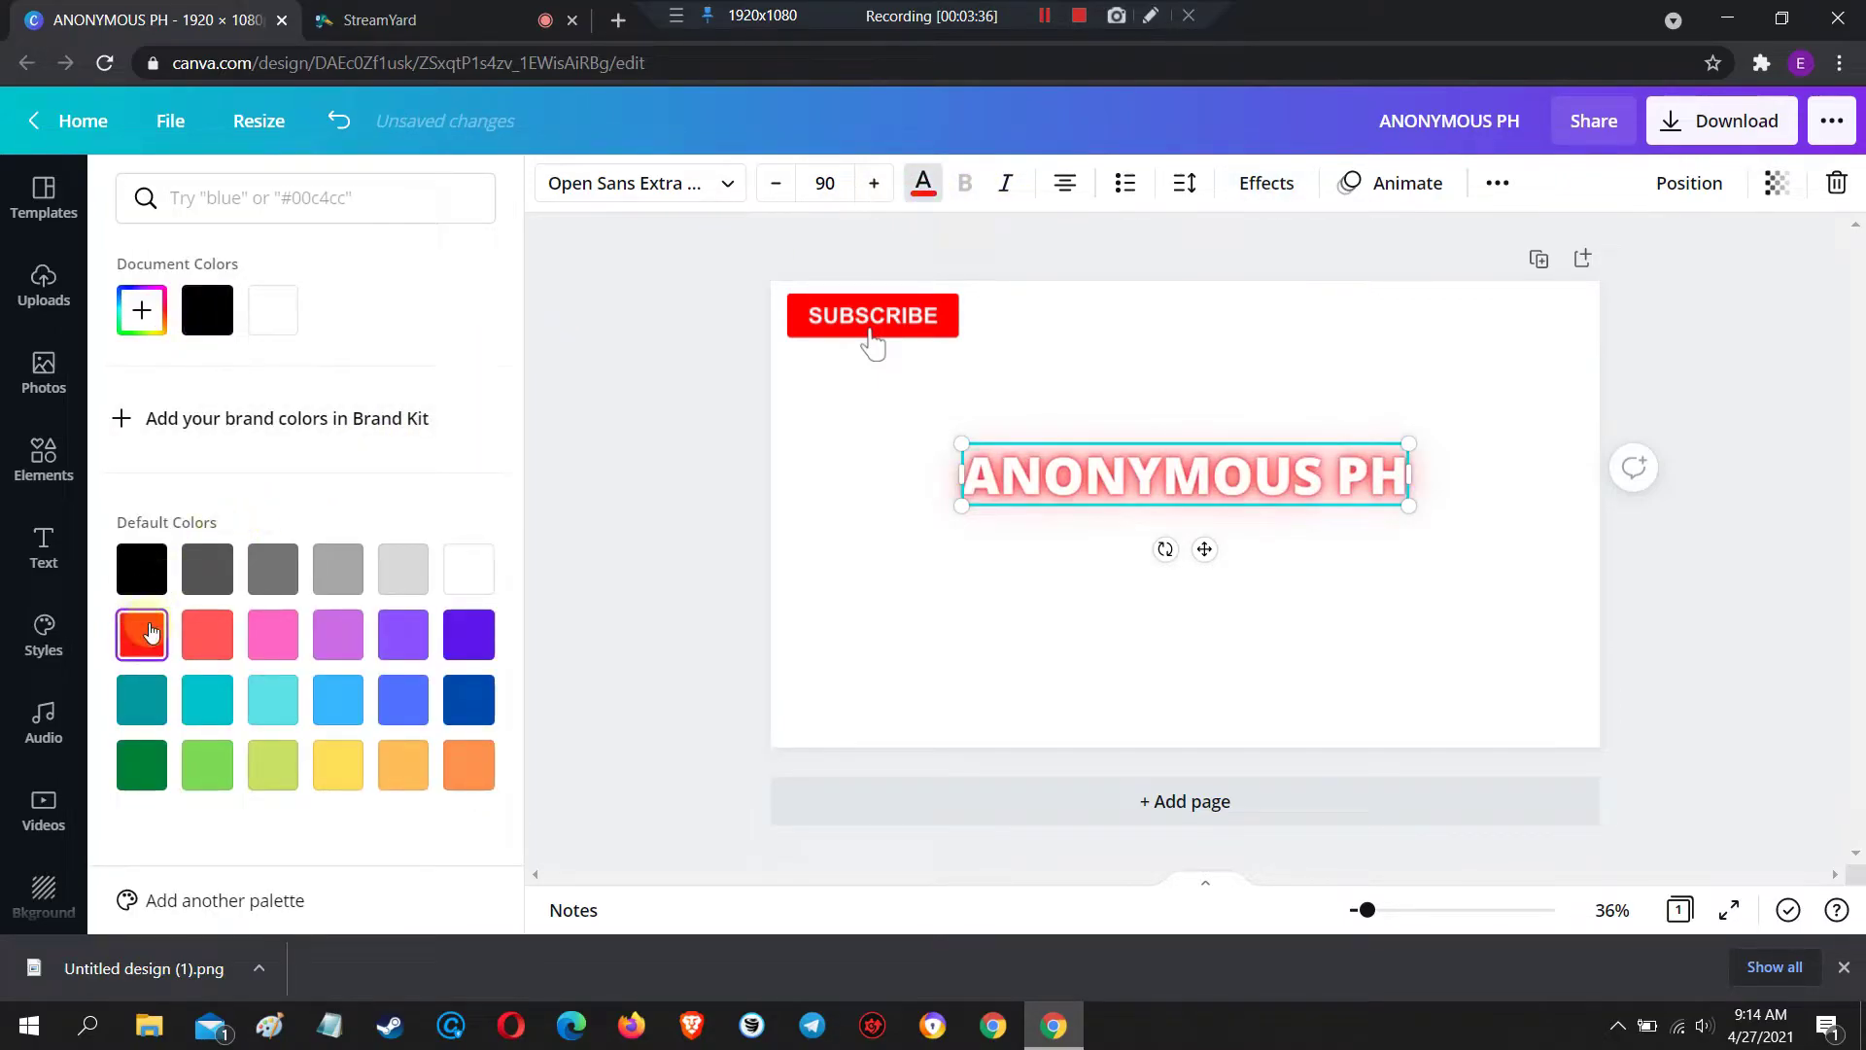
left_click(468, 634)
left_click(205, 703)
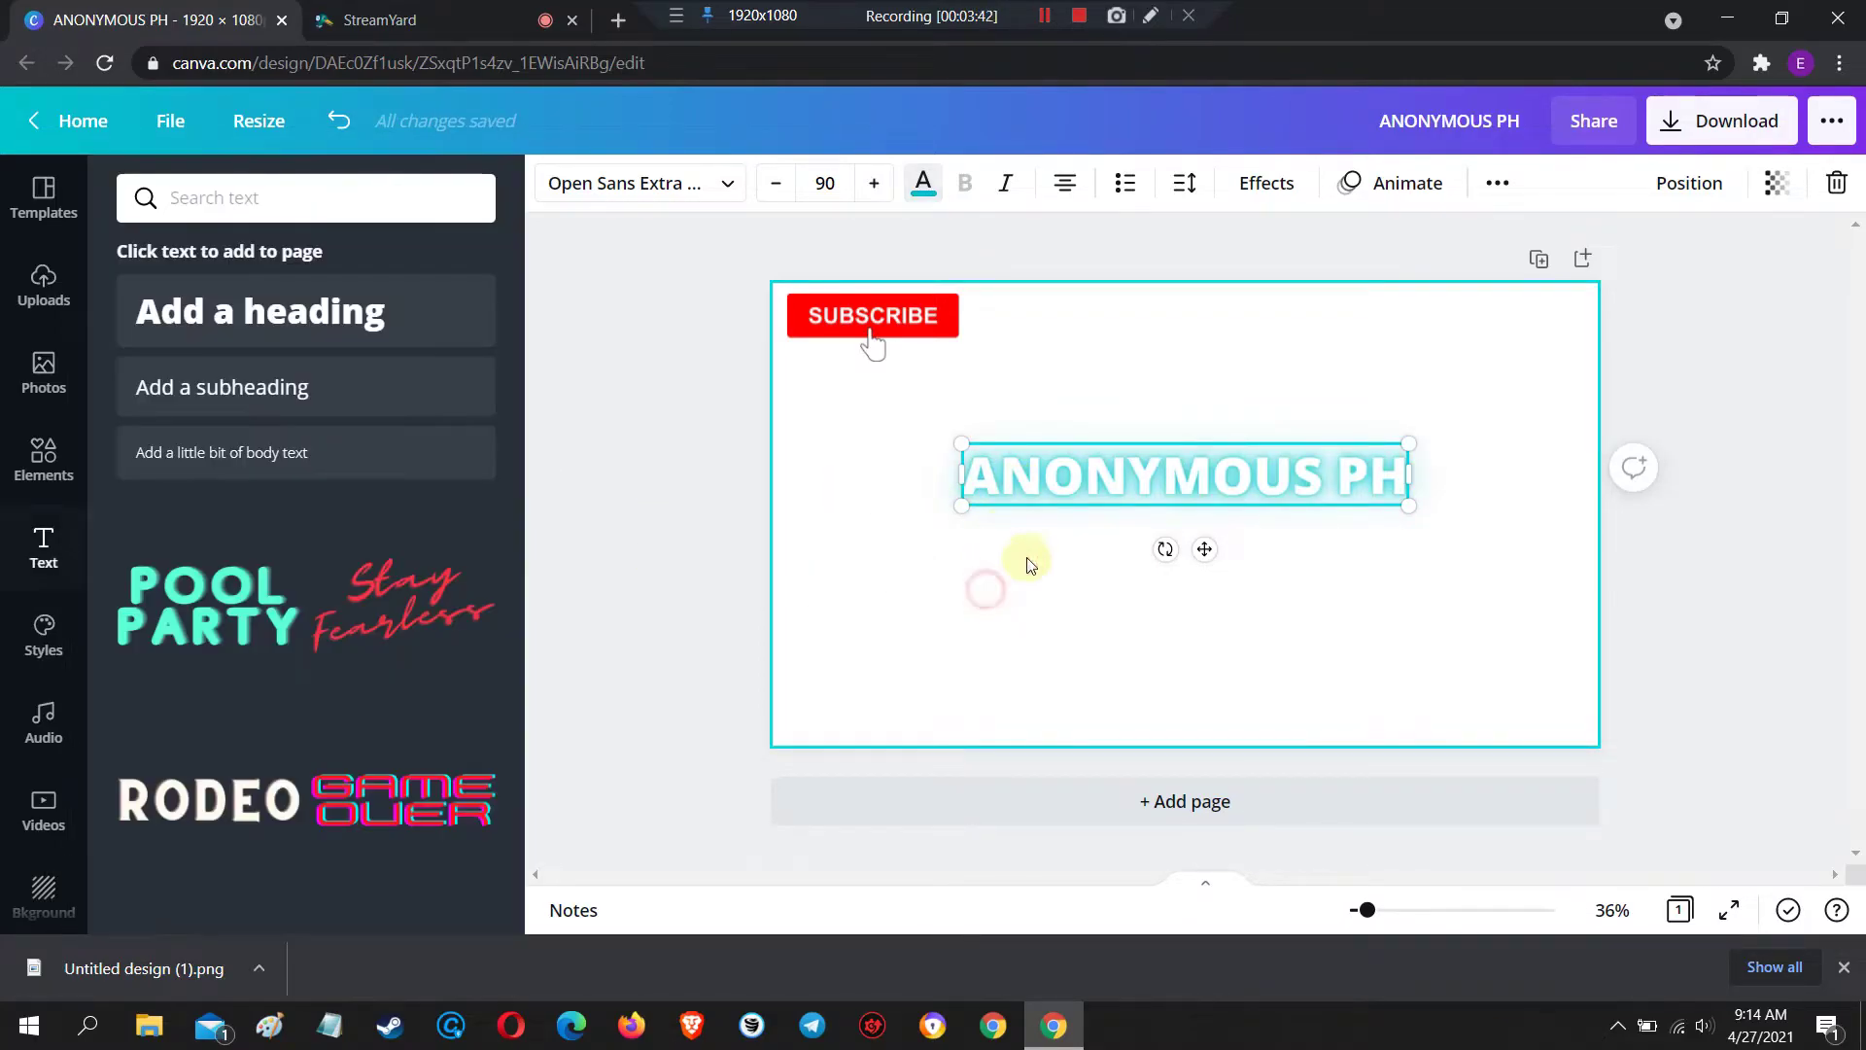
left_click(987, 588)
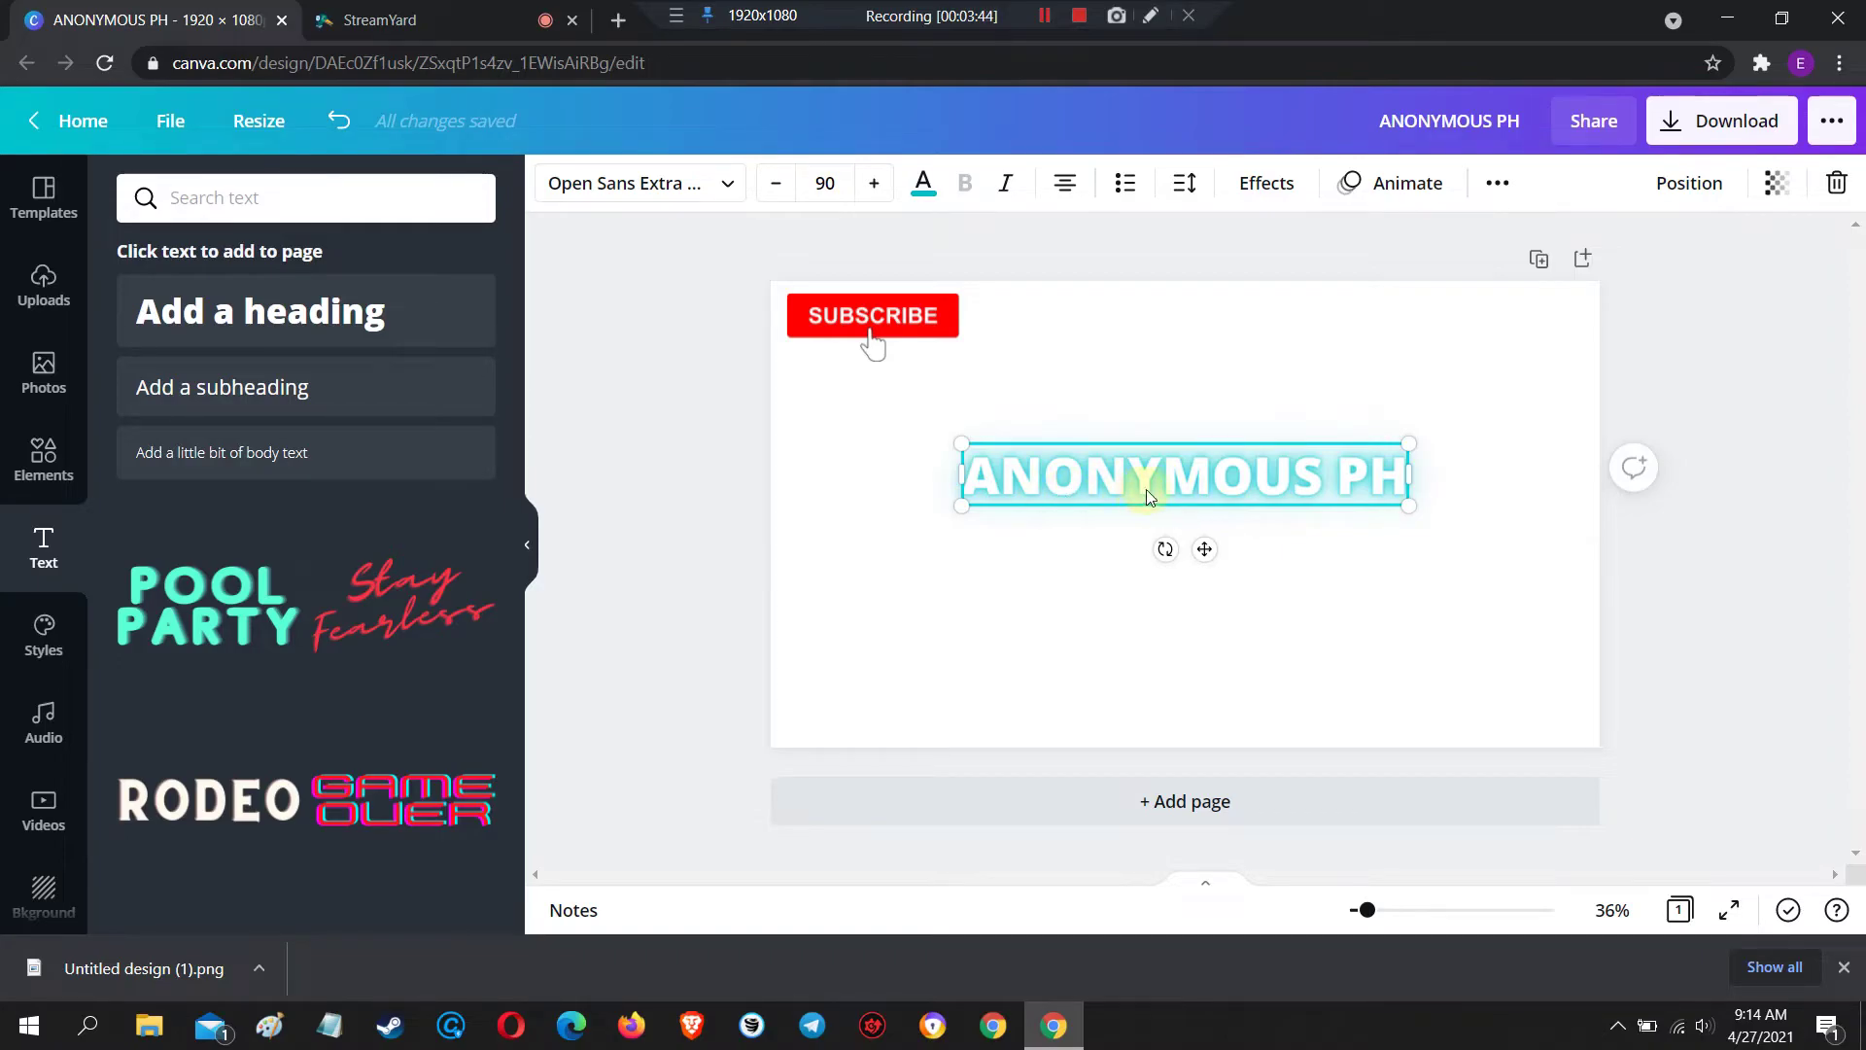
Shrink the ANONYMOUS PH text to size 69.3 and move it to the page's bottom-right corner
left_click(1170, 620)
left_click_drag(1175, 479, 1349, 338)
left_click_drag(1139, 360, 1241, 347)
left_click_drag(1436, 323, 1440, 311)
left_click(1323, 557)
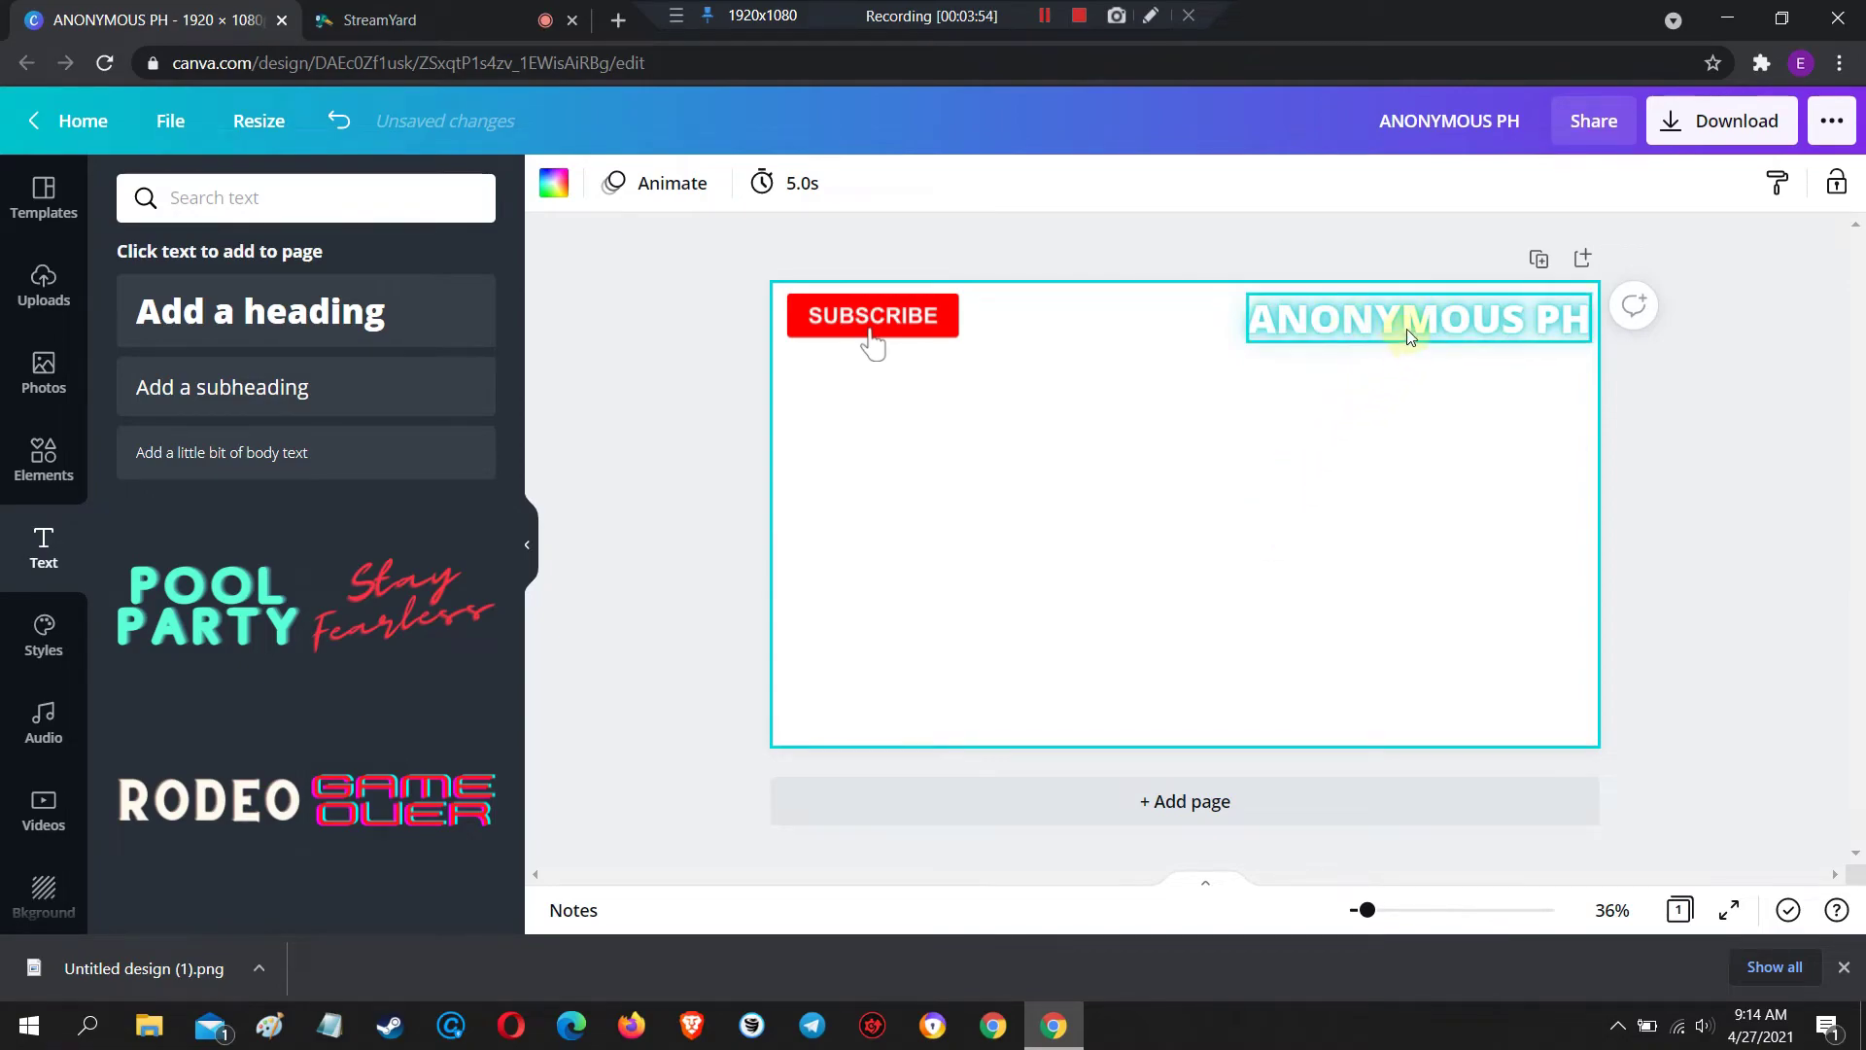
left_click_drag(1403, 325, 1406, 706)
left_click(1179, 654)
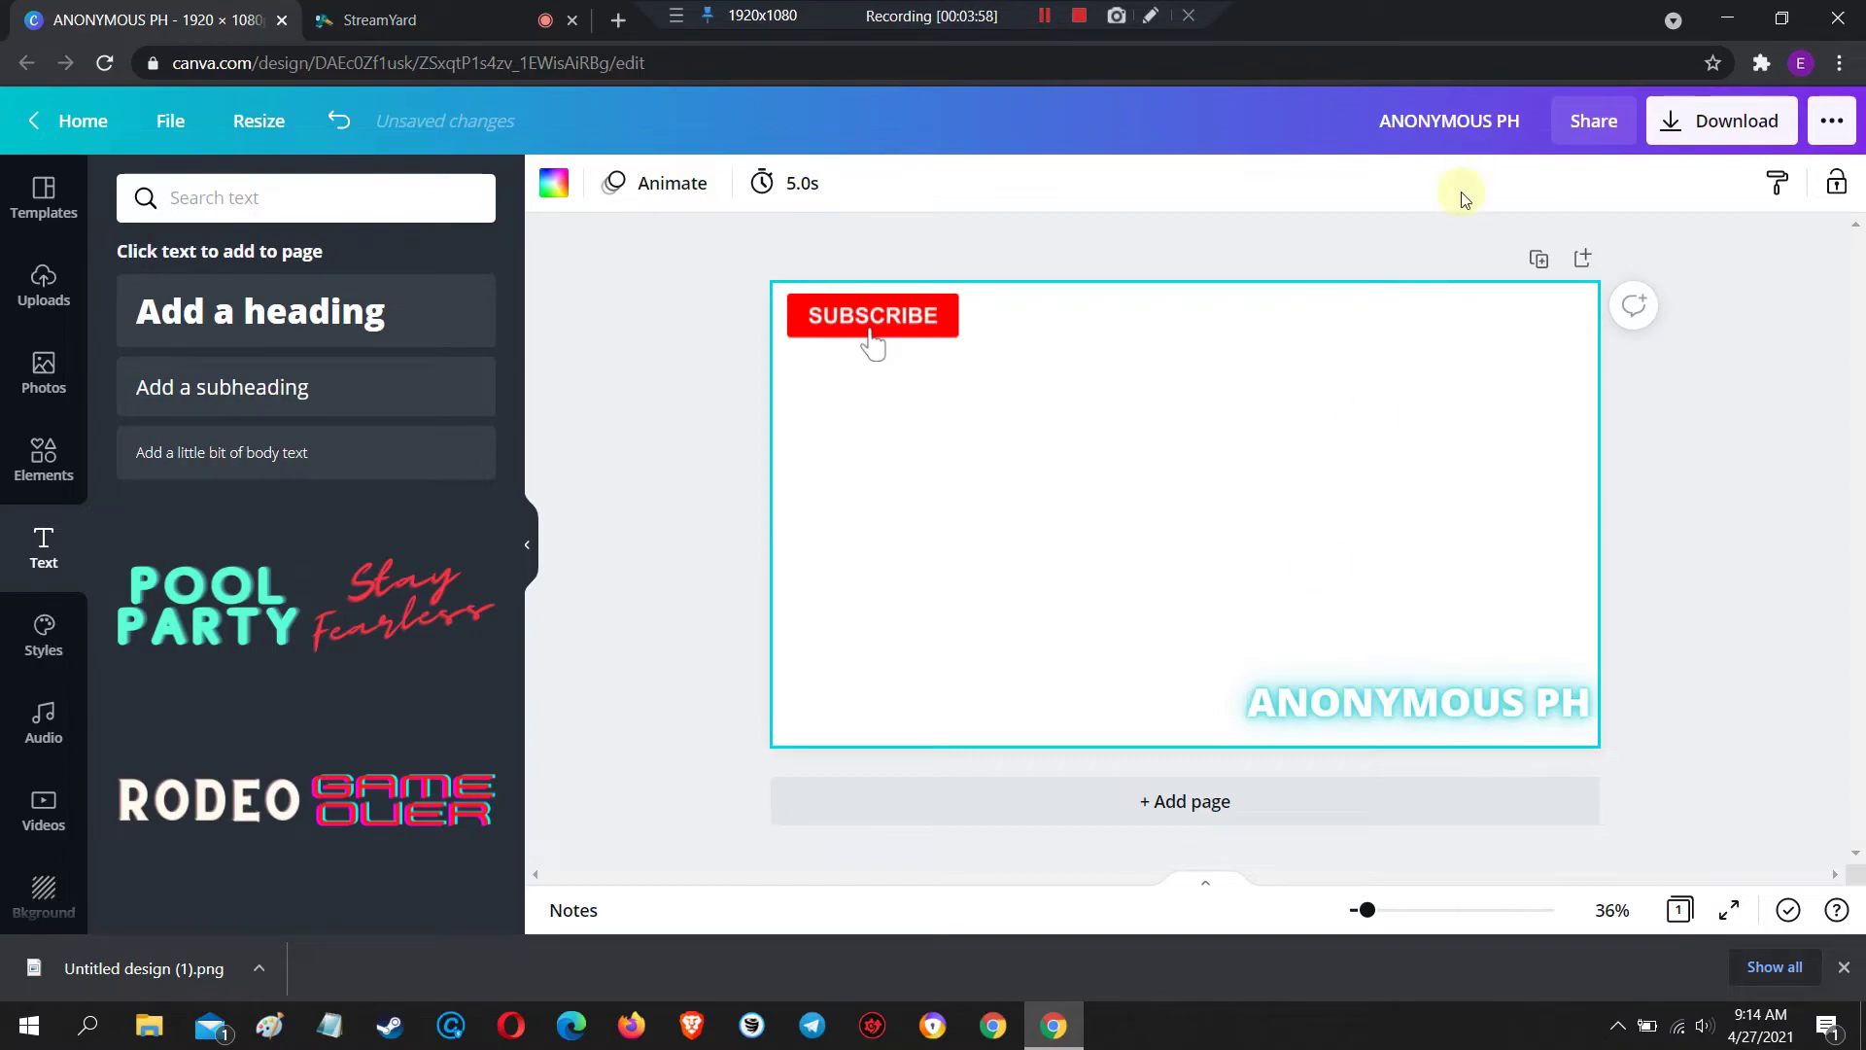
Duplicate the ANONYMOUS PH text and position the copy in the bottom-right corner
left_click(1370, 701)
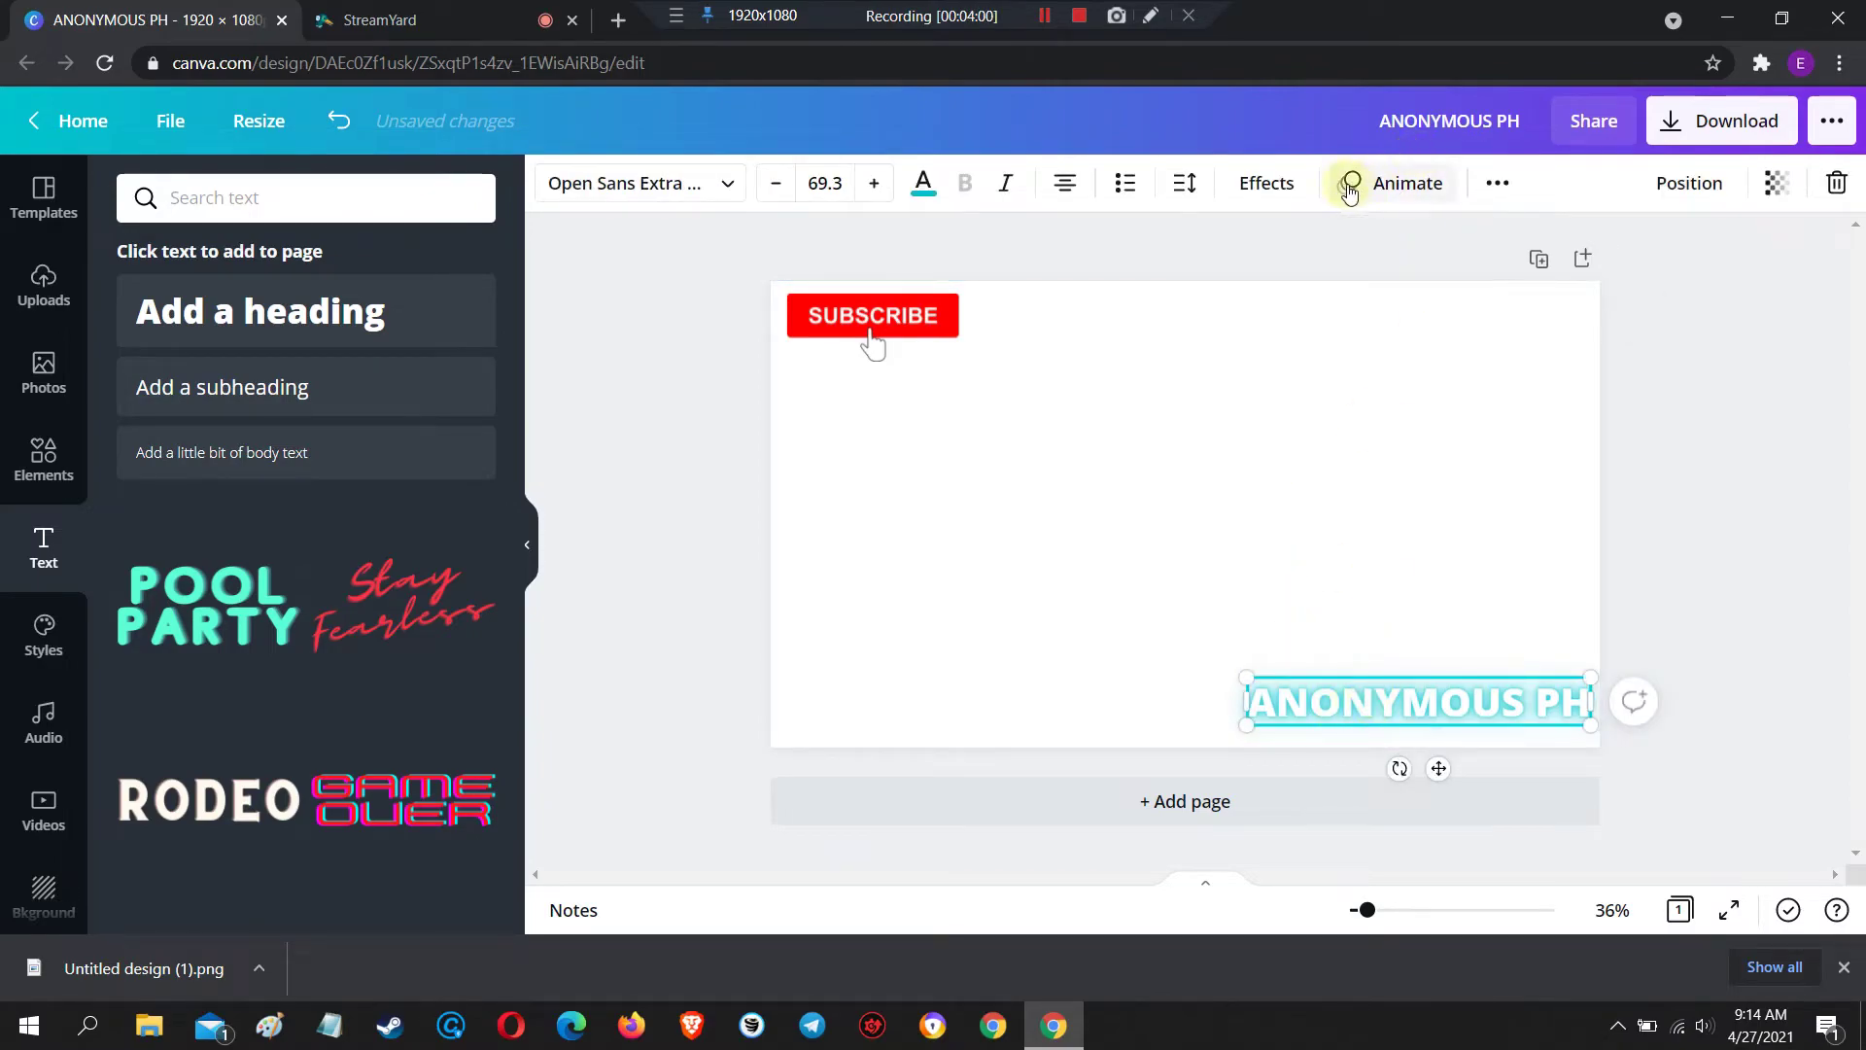
left_click(1497, 186)
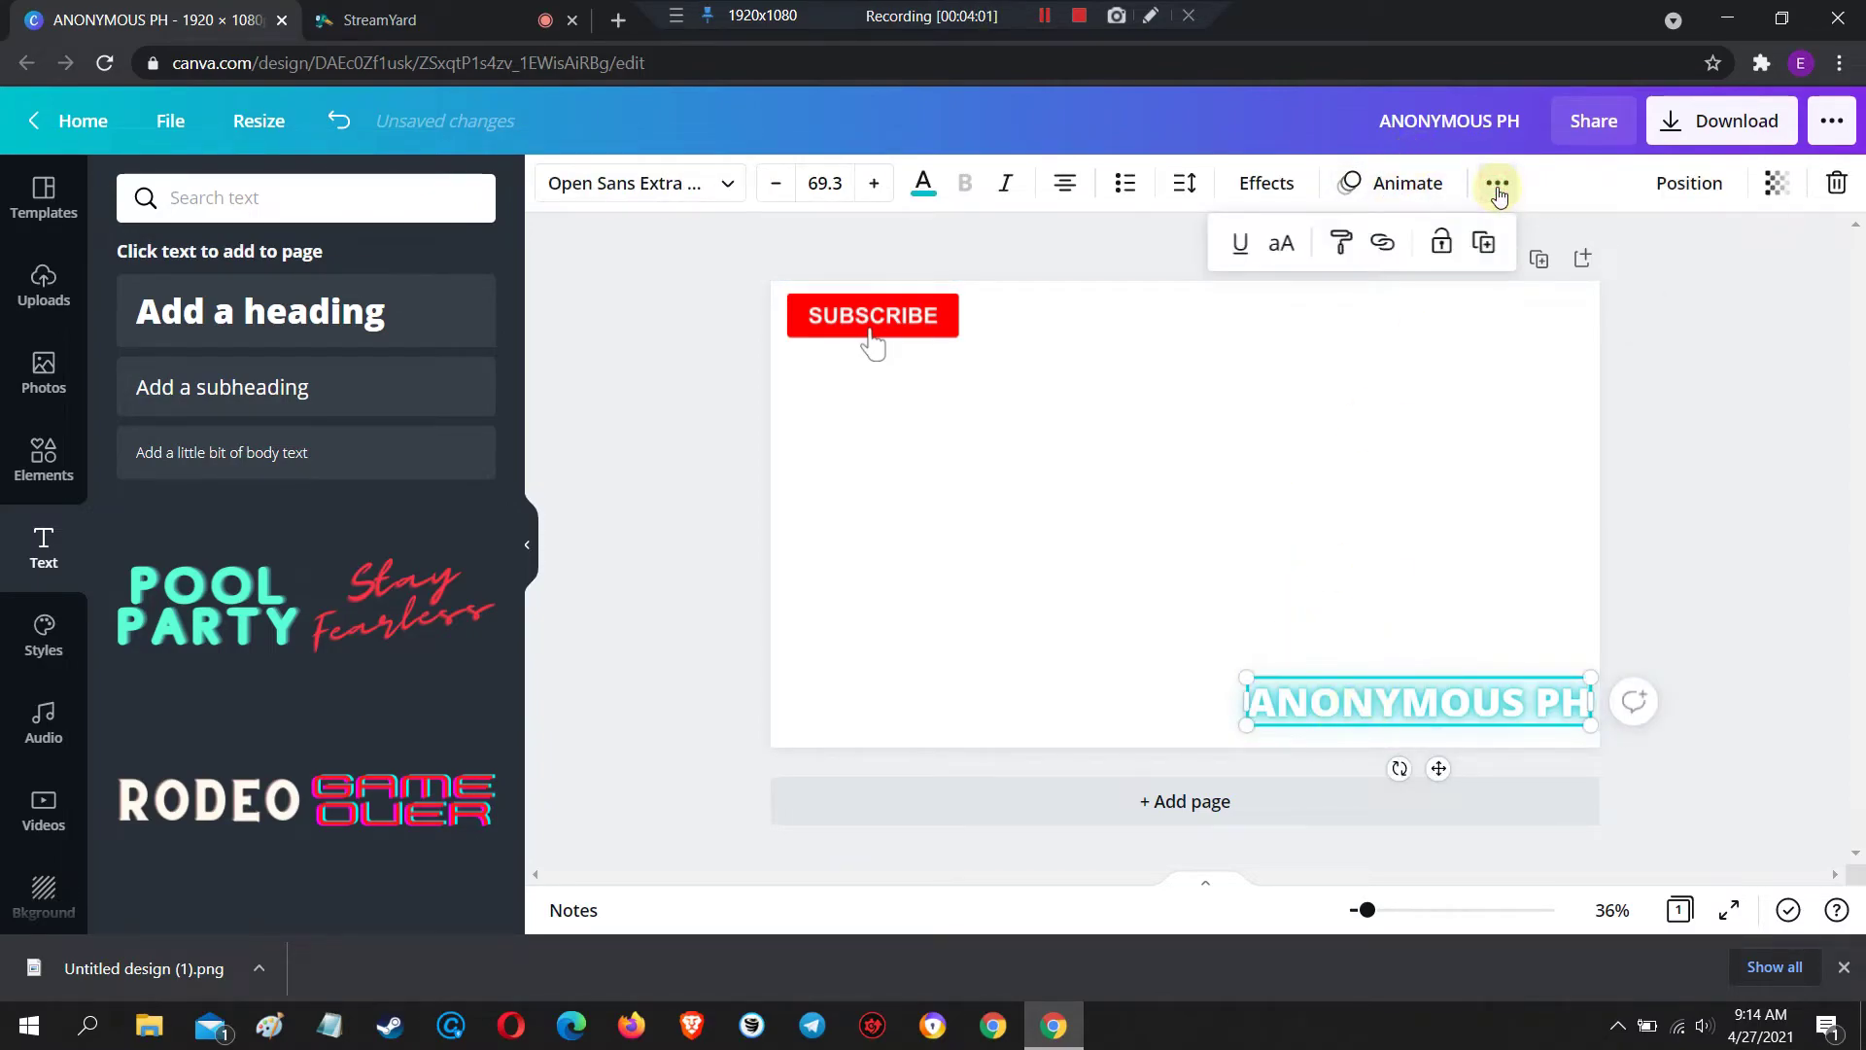
left_click(1482, 244)
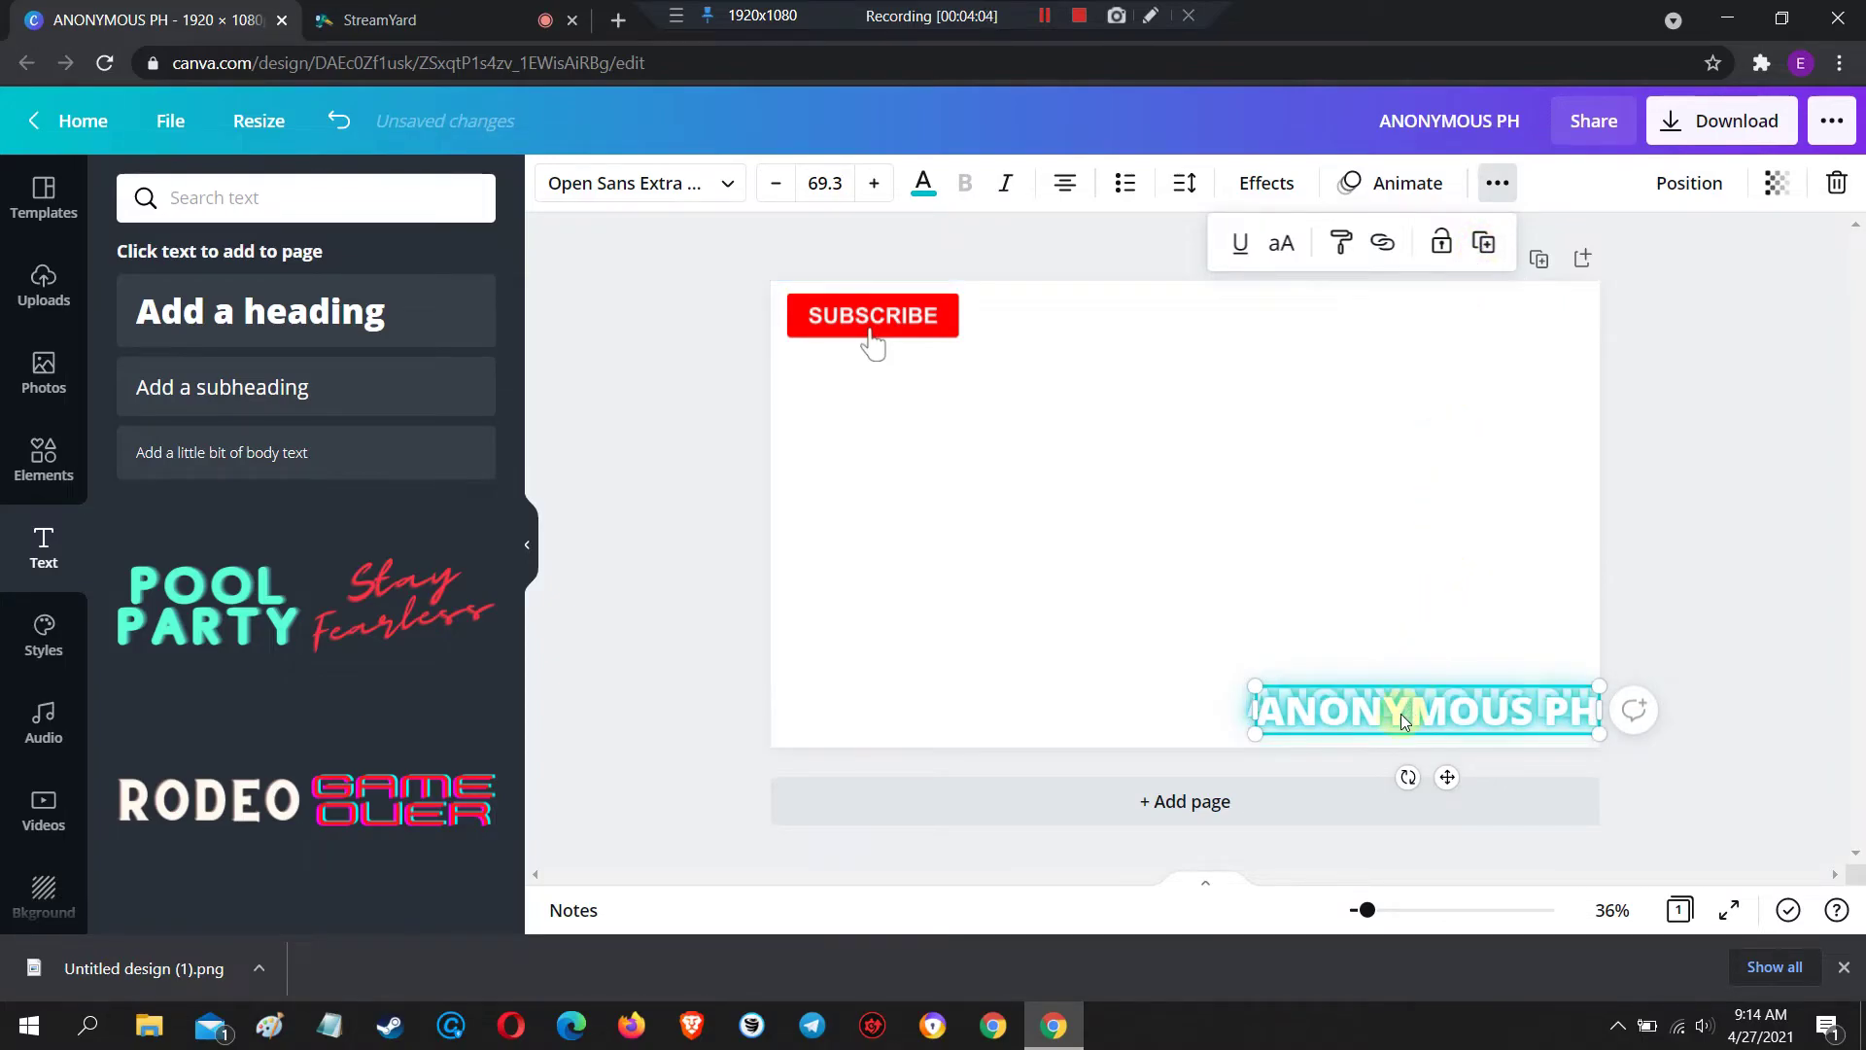
mouse_move(1401, 713)
left_mouse_down()
mouse_move(1377, 698)
mouse_move(1399, 692)
mouse_move(1386, 709)
left_mouse_up()
left_click(1251, 611)
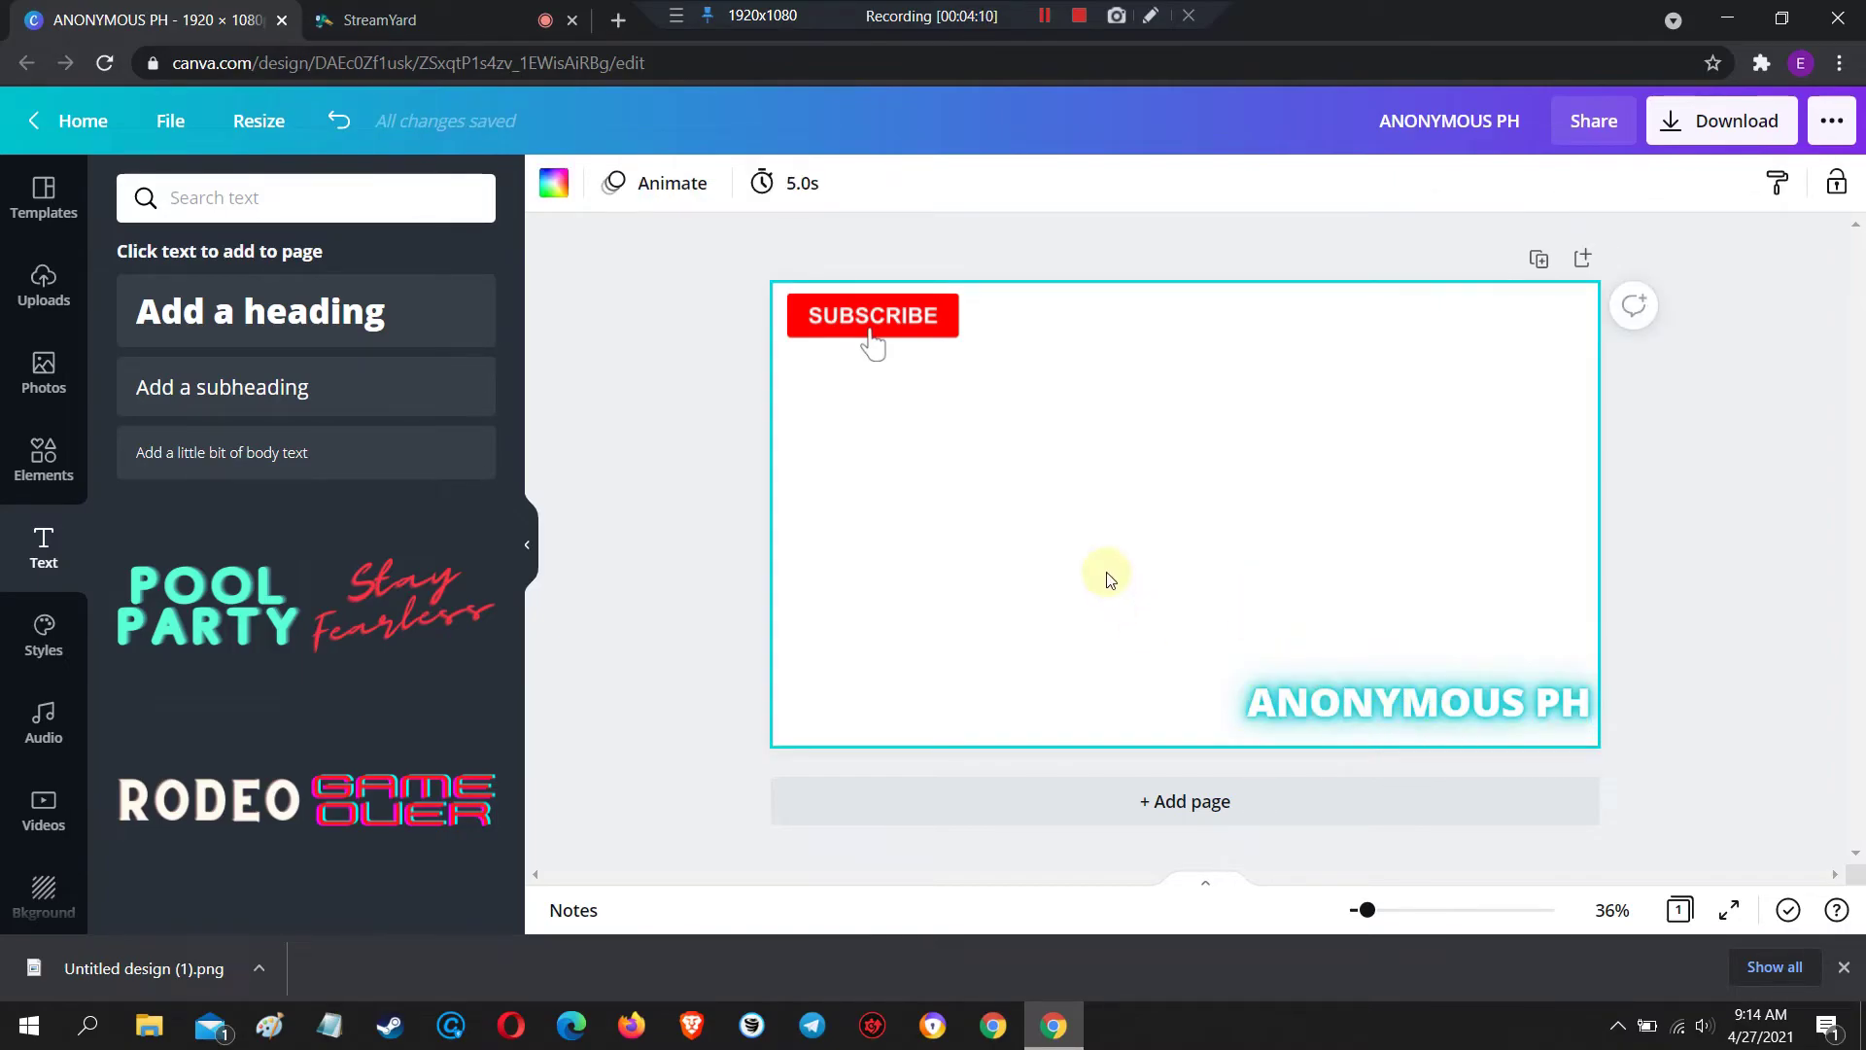
Download the design as a PNG named ANONYMOUS PH and close the 'You saved your design!' message
left_click(1719, 136)
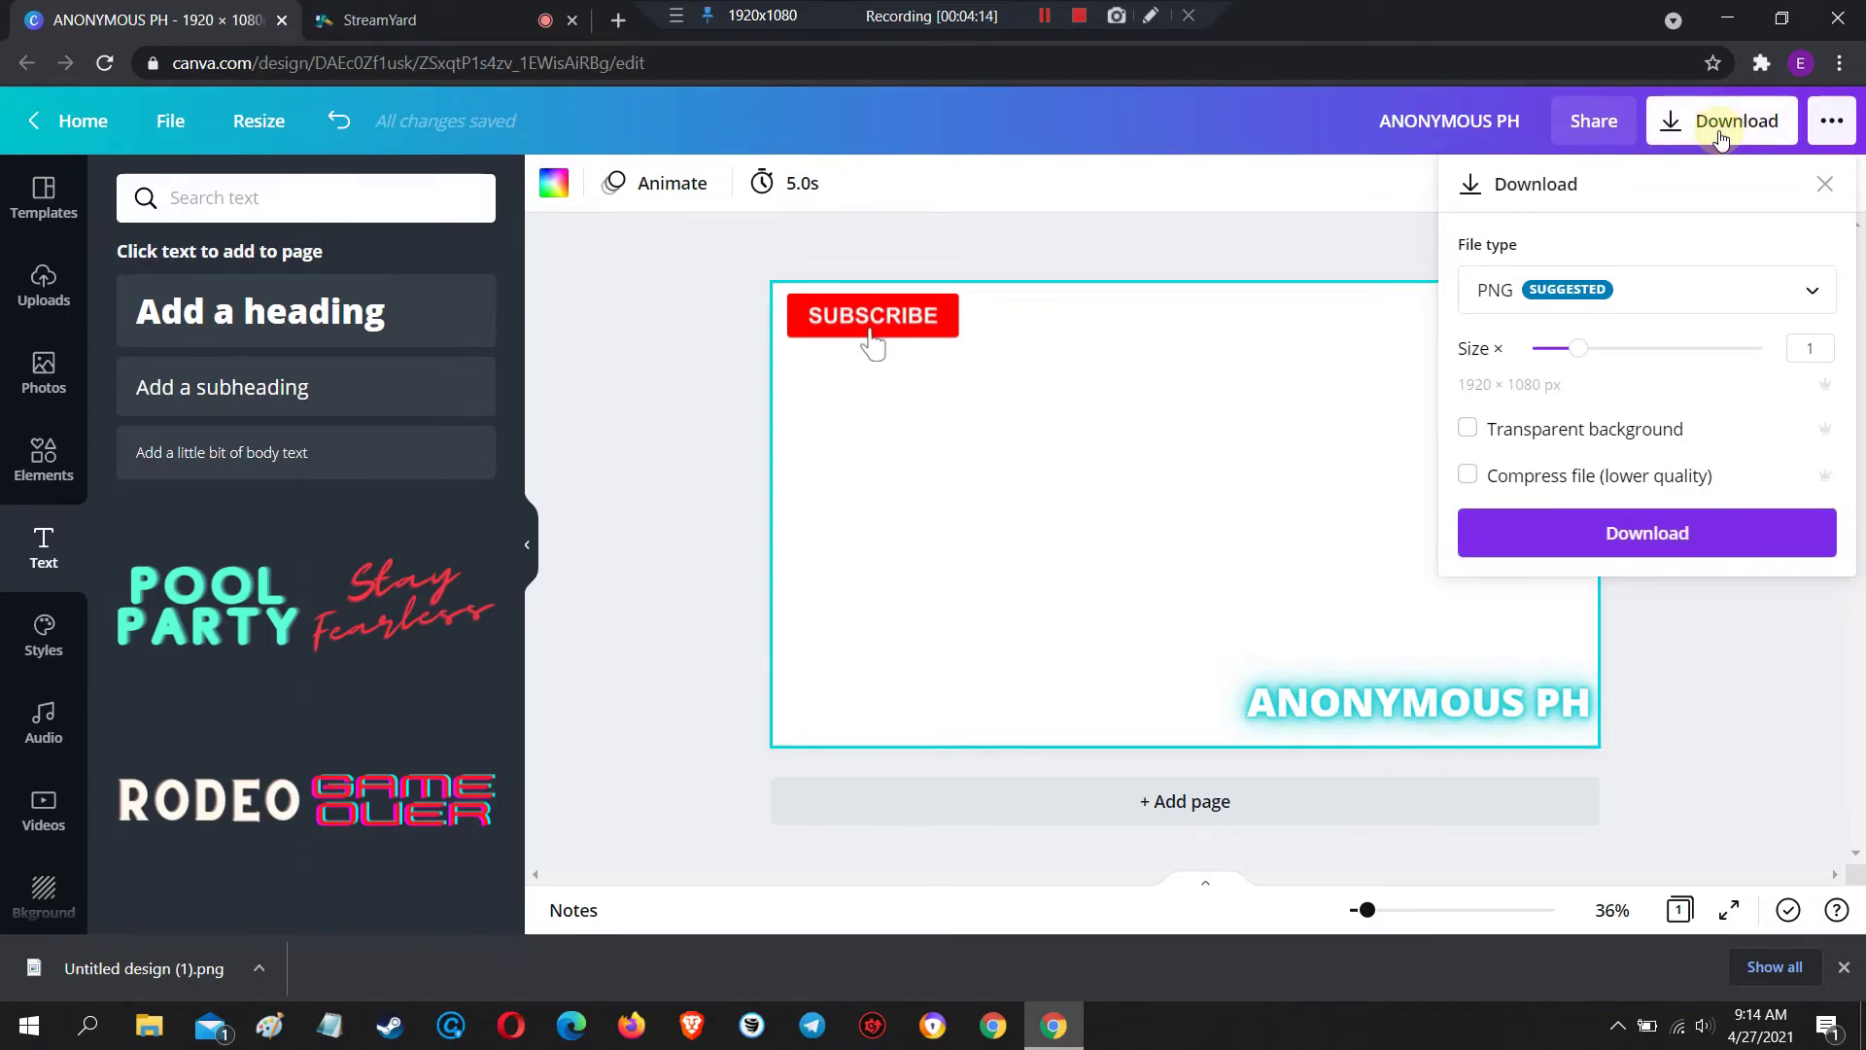
left_click(1538, 288)
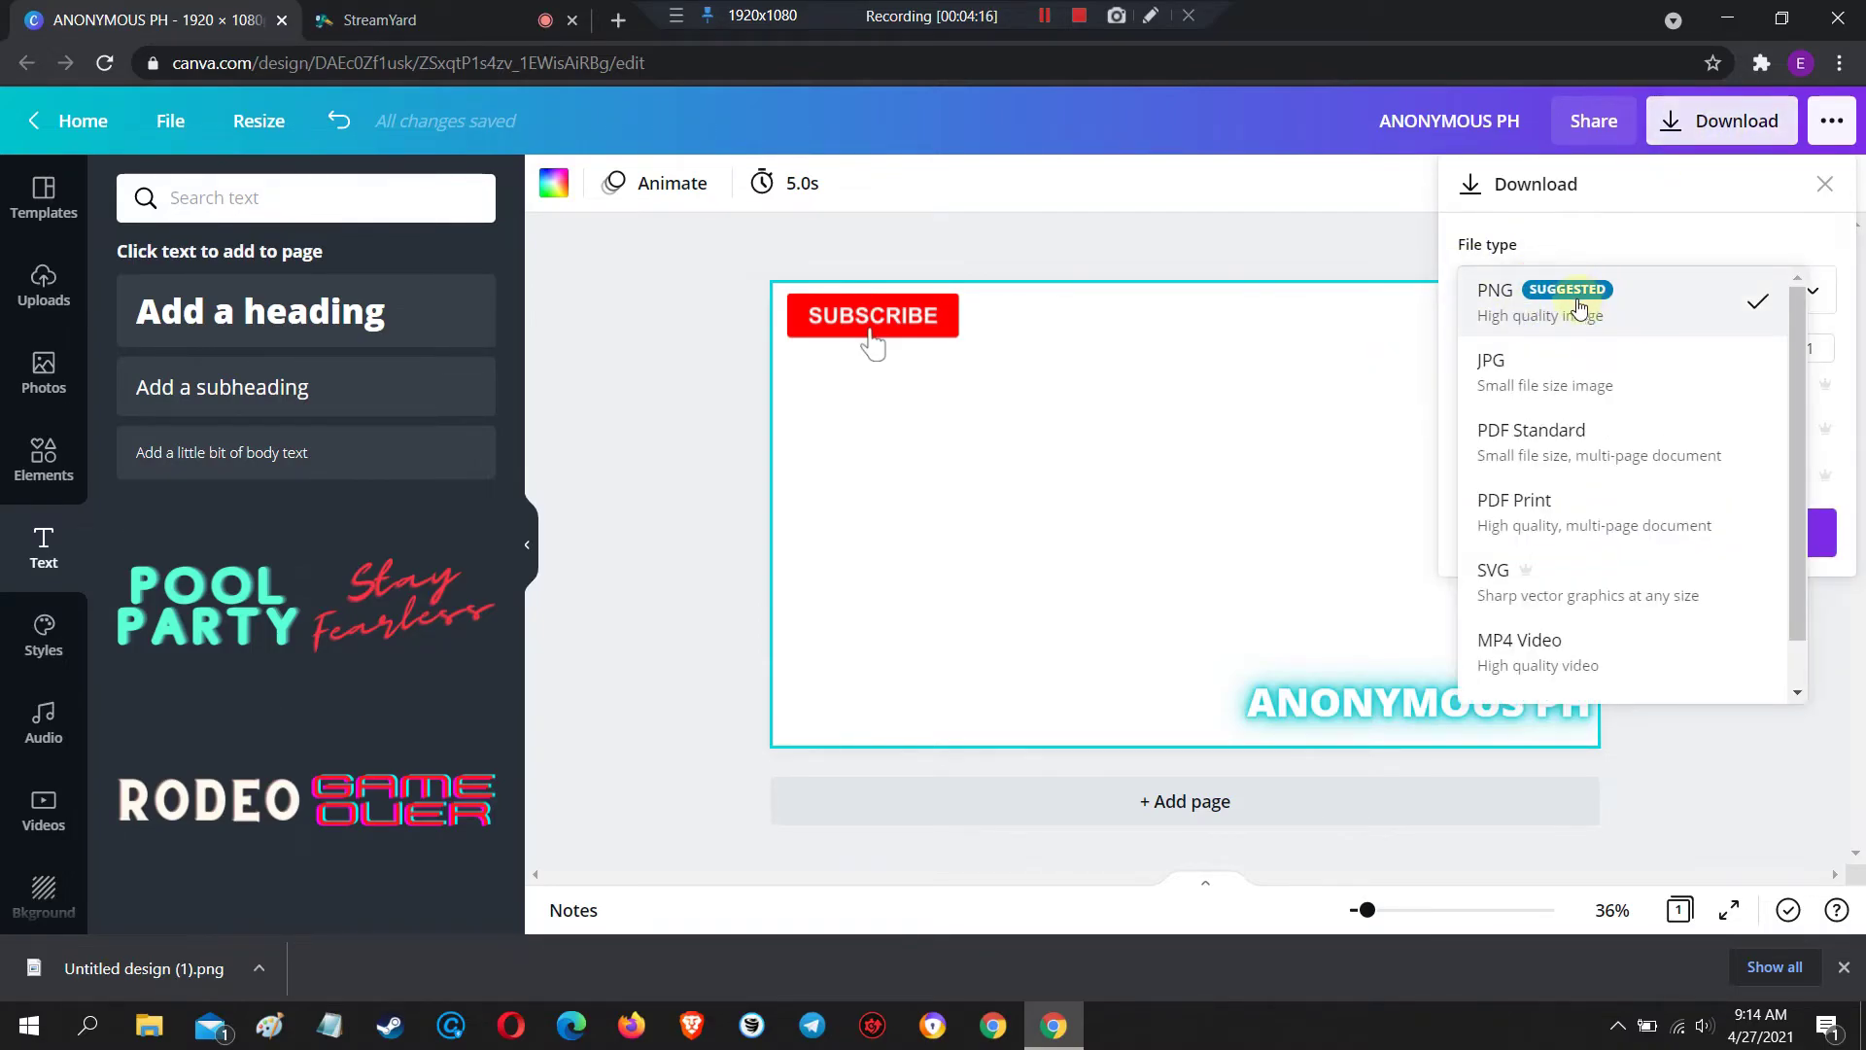
left_click(1579, 307)
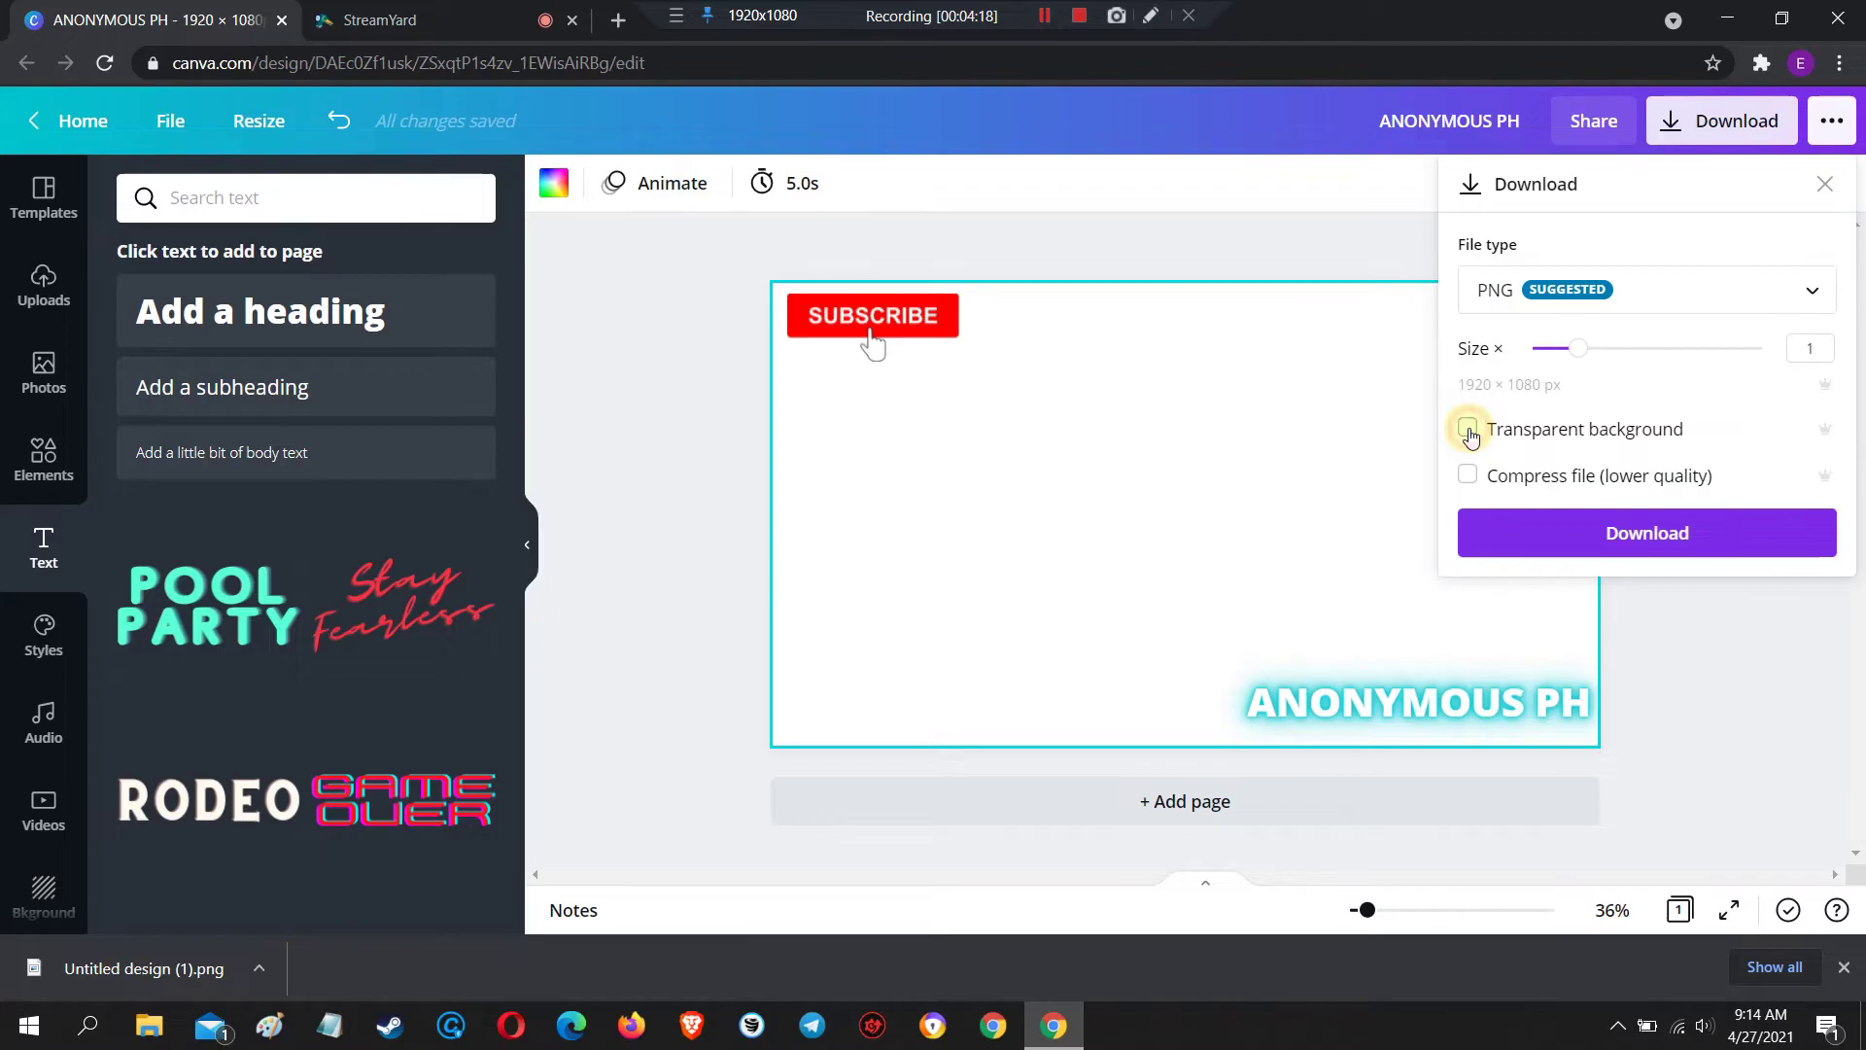
left_click(1585, 533)
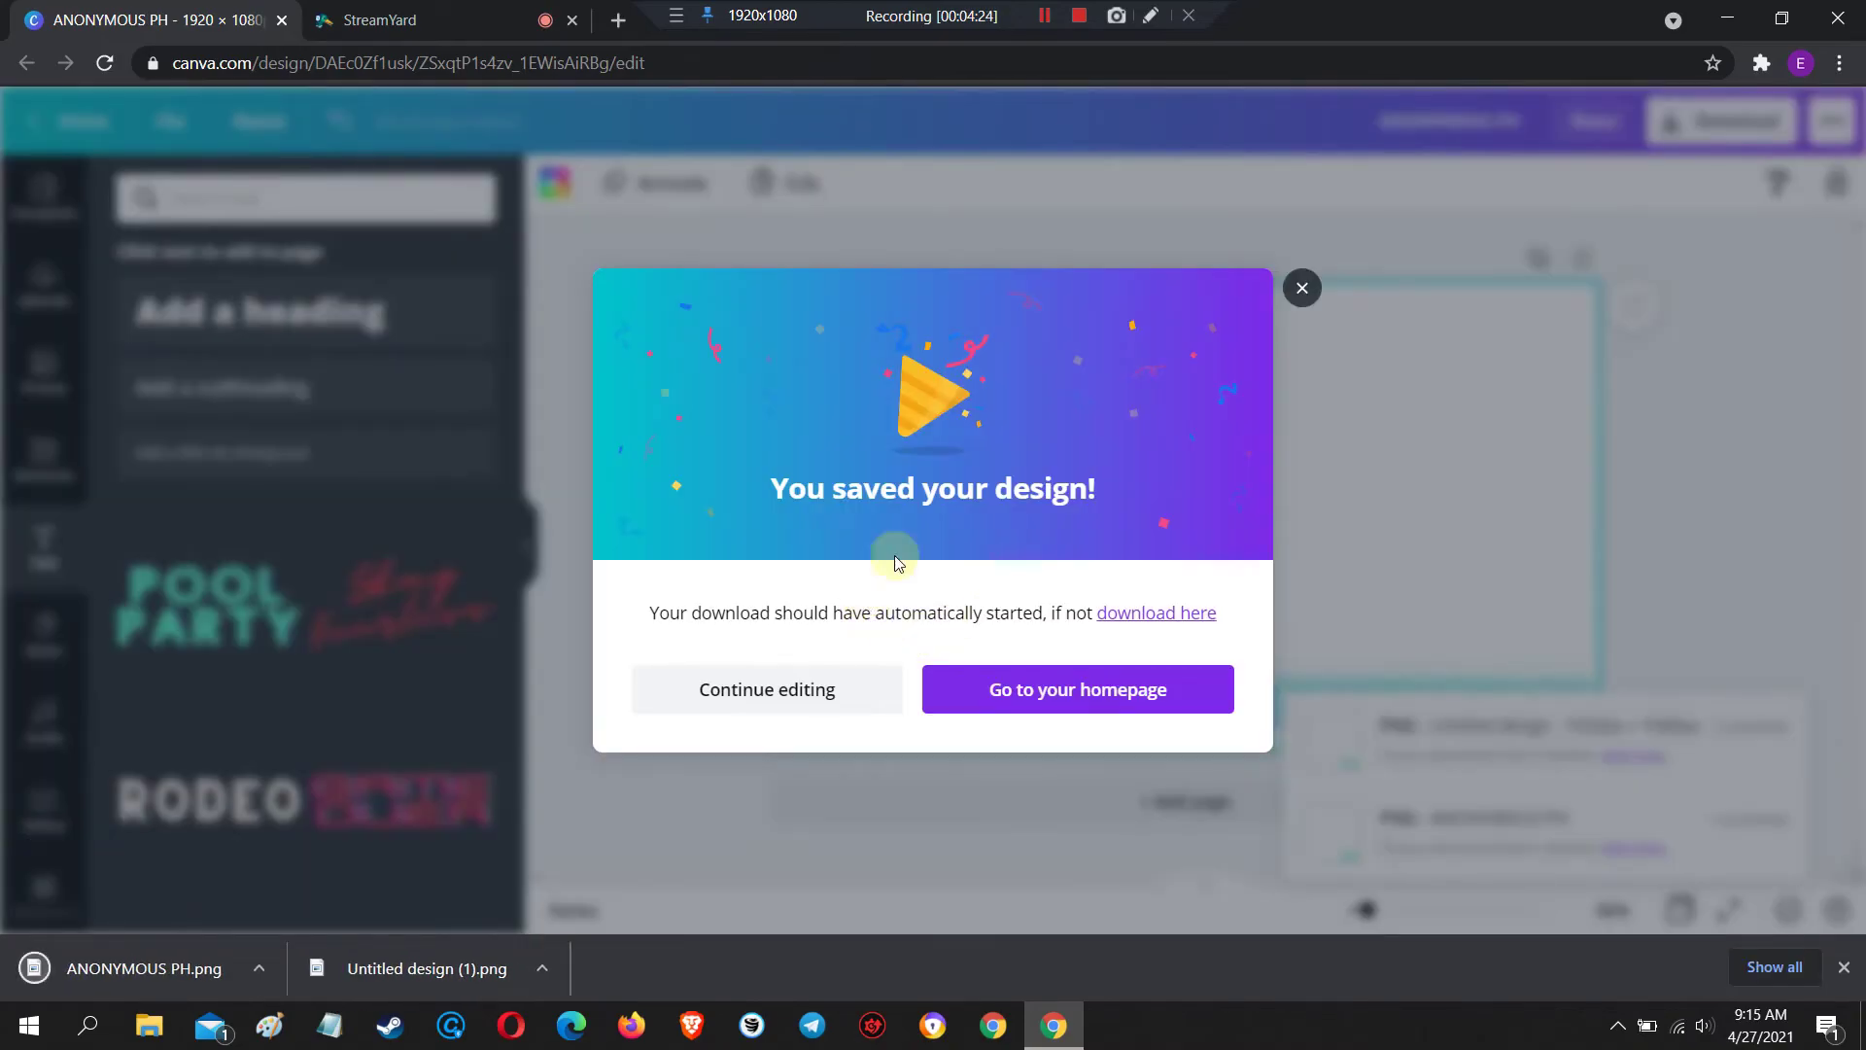
left_click(1302, 288)
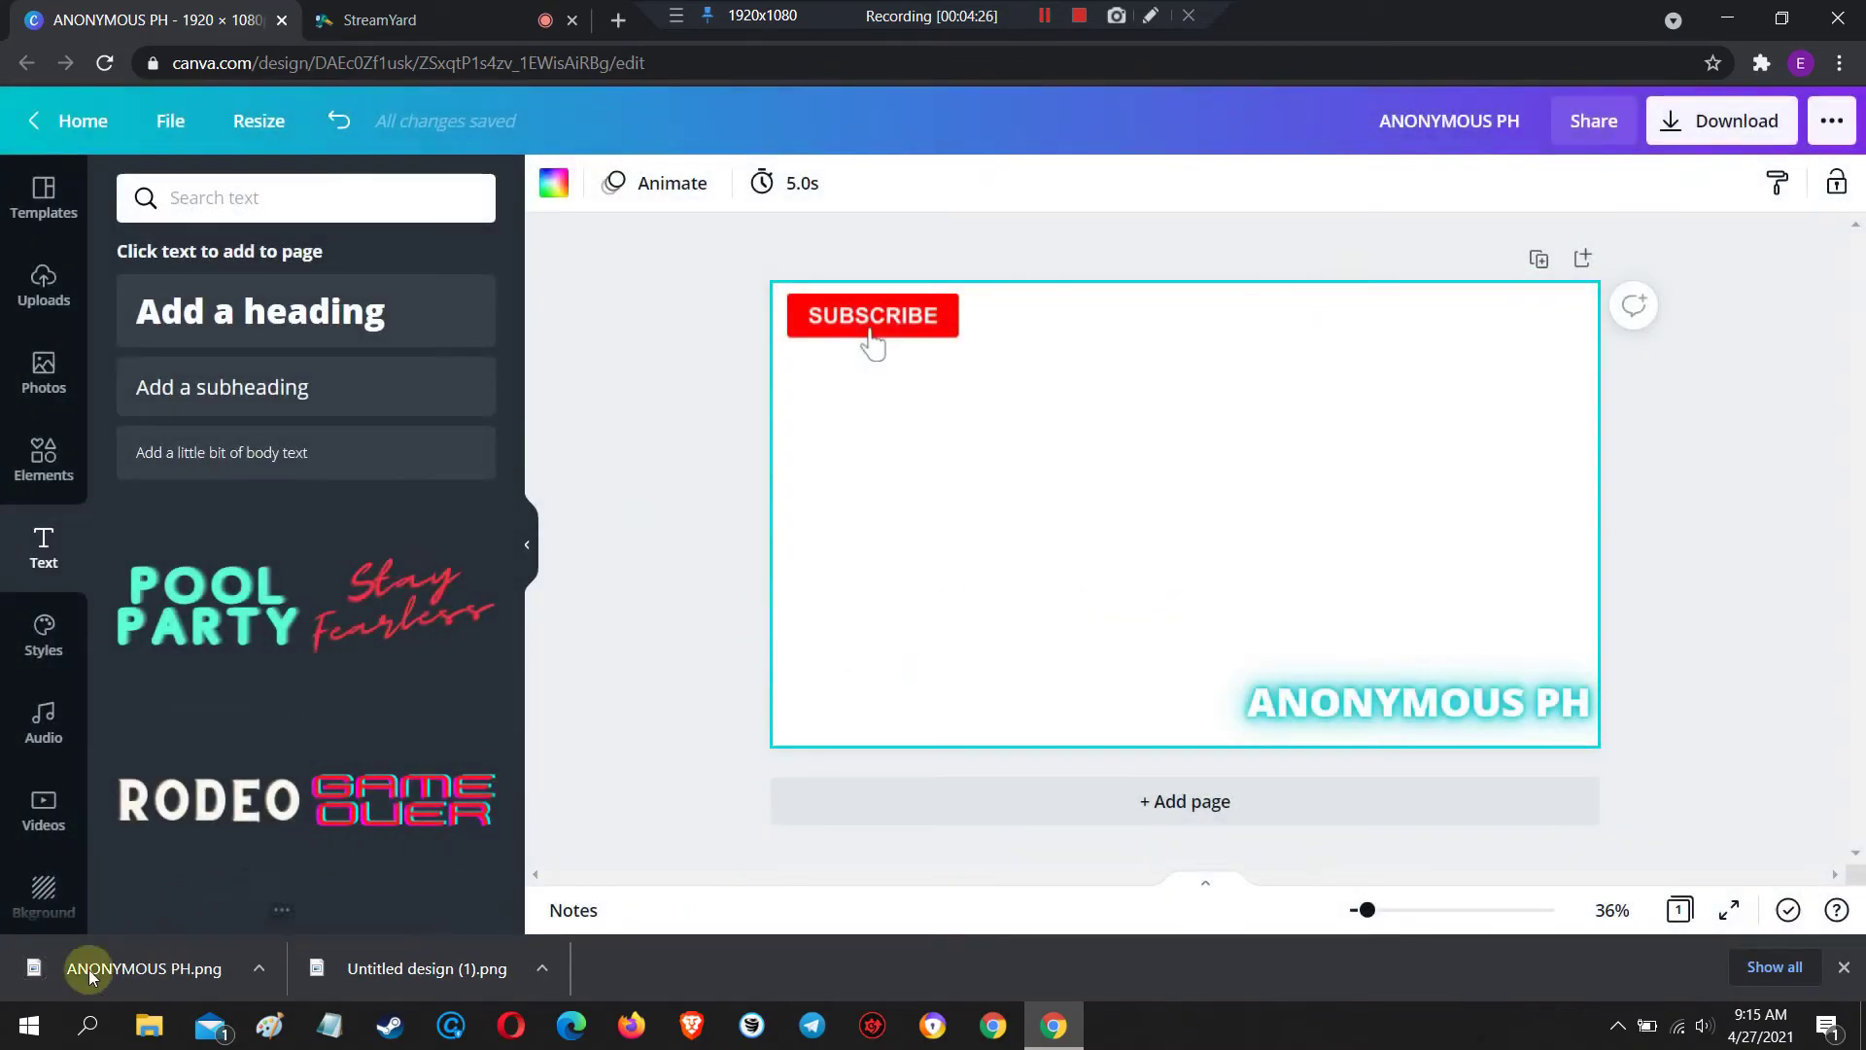
In StreamYard, upload ANONYMOUS PH.png from Downloads as an overlay and apply it to the stage
left_click(393, 21)
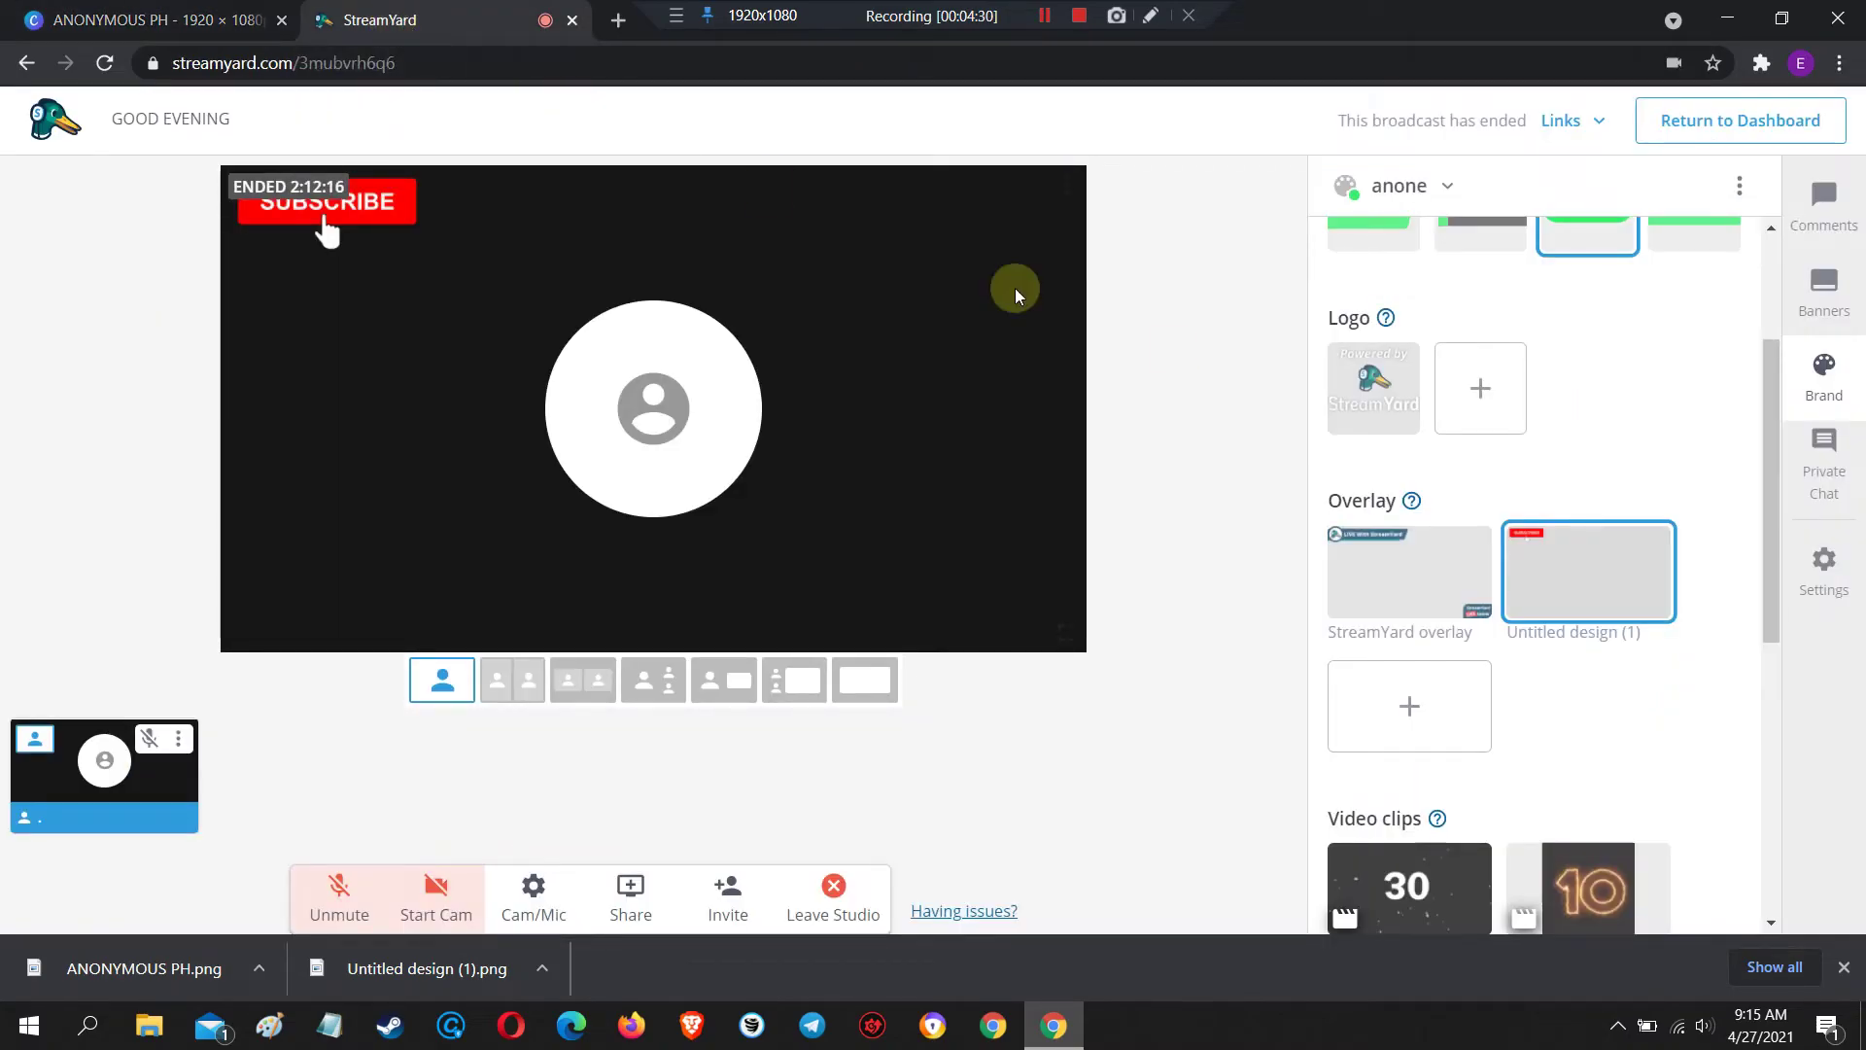
left_click(1405, 695)
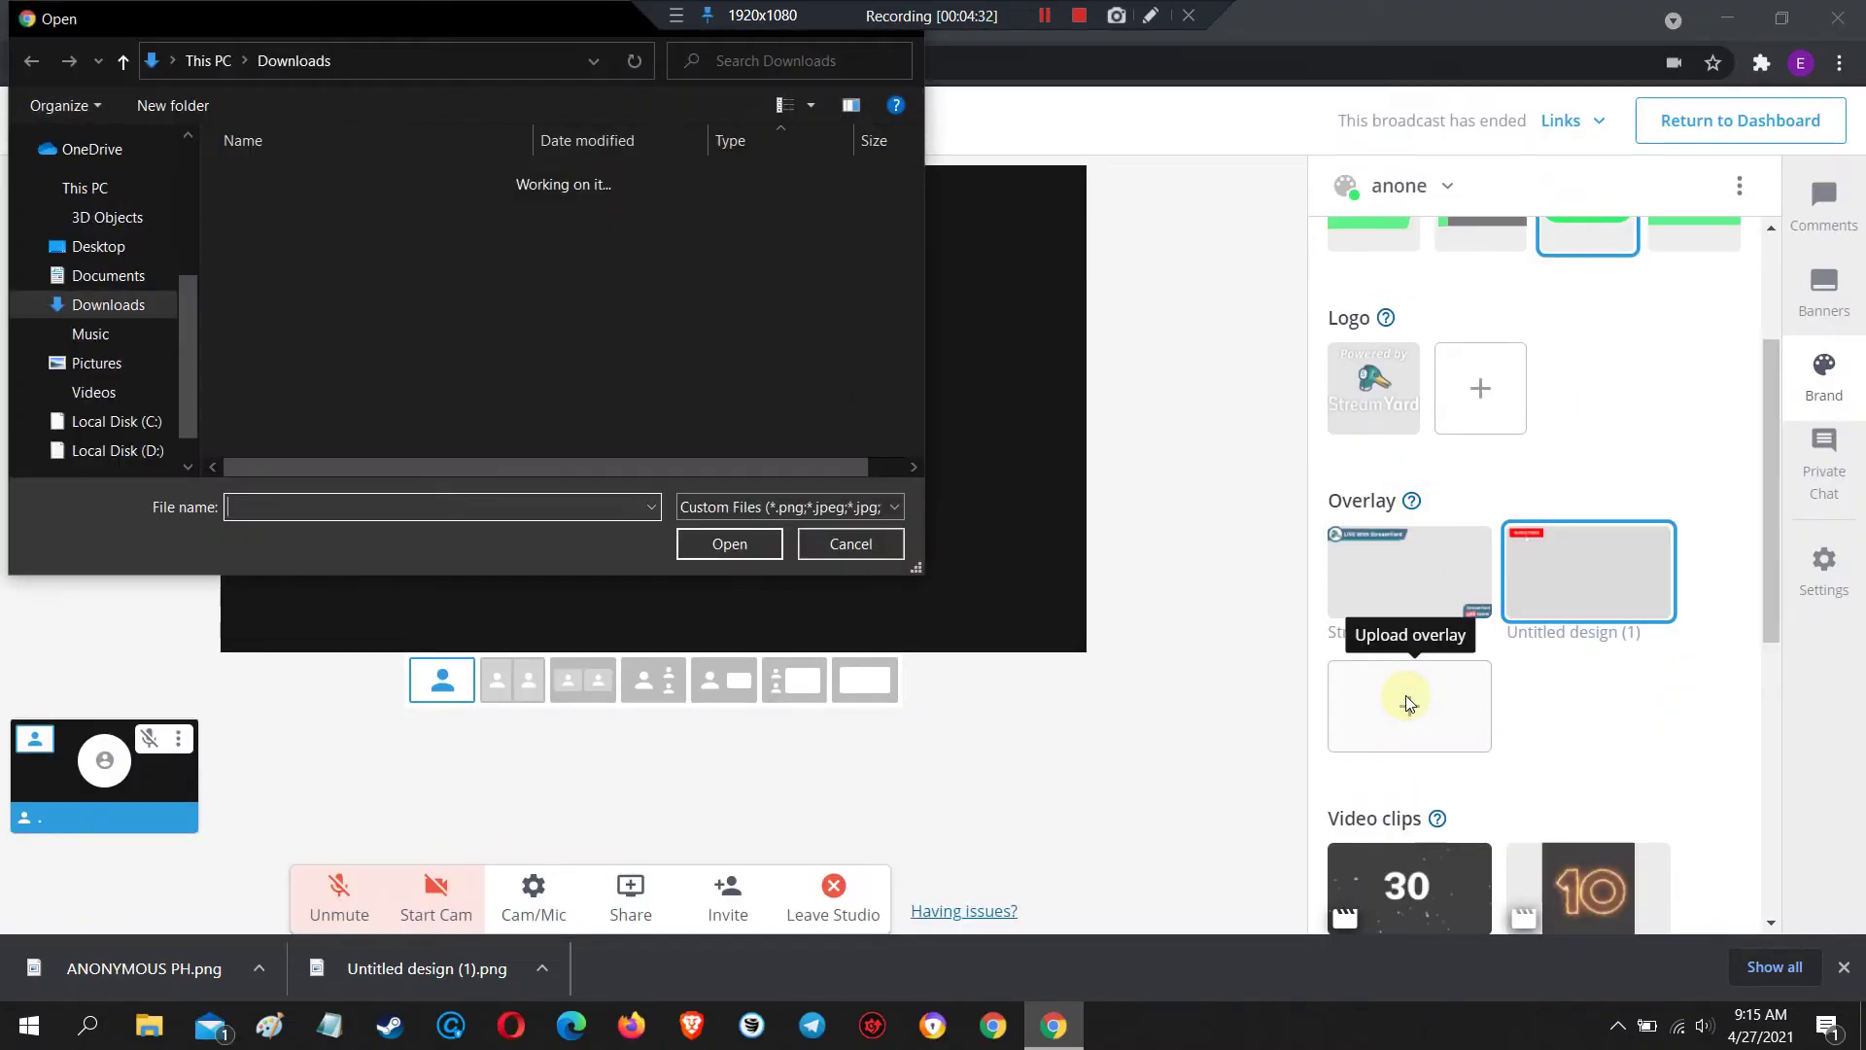
double_click(379, 206)
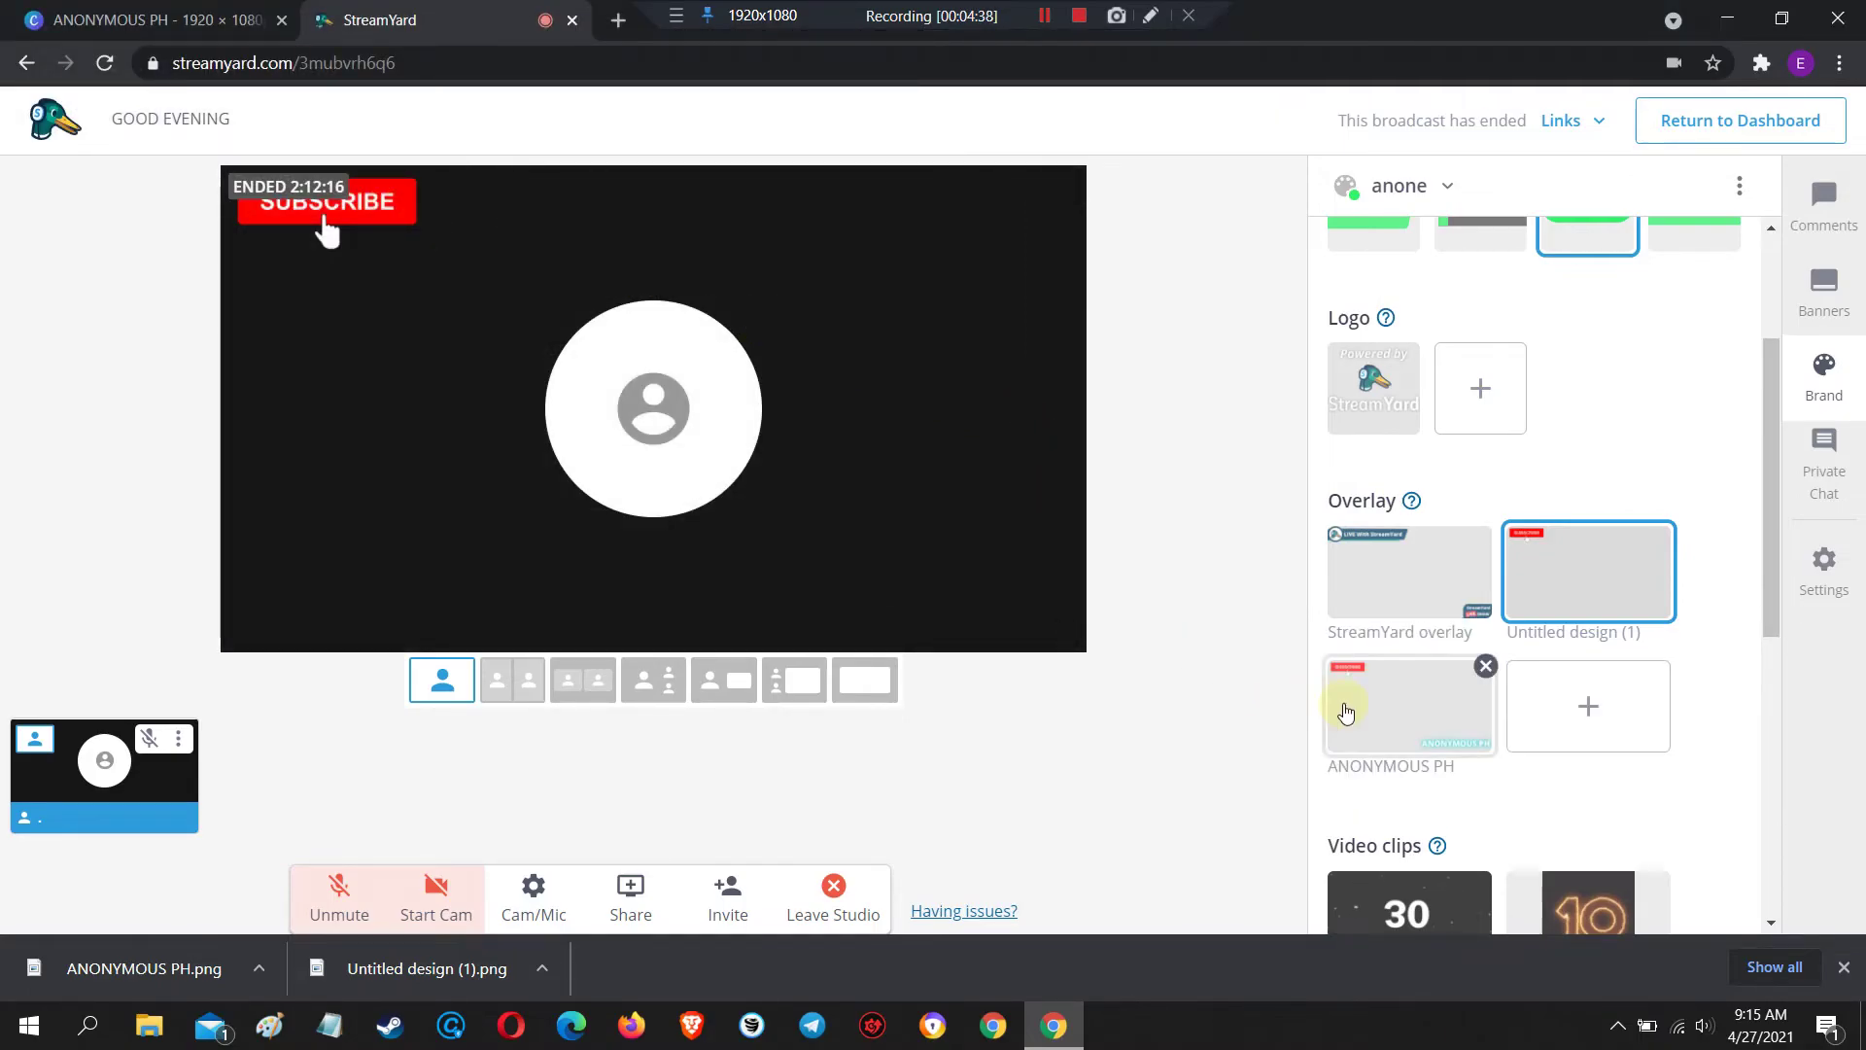
left_click(1409, 717)
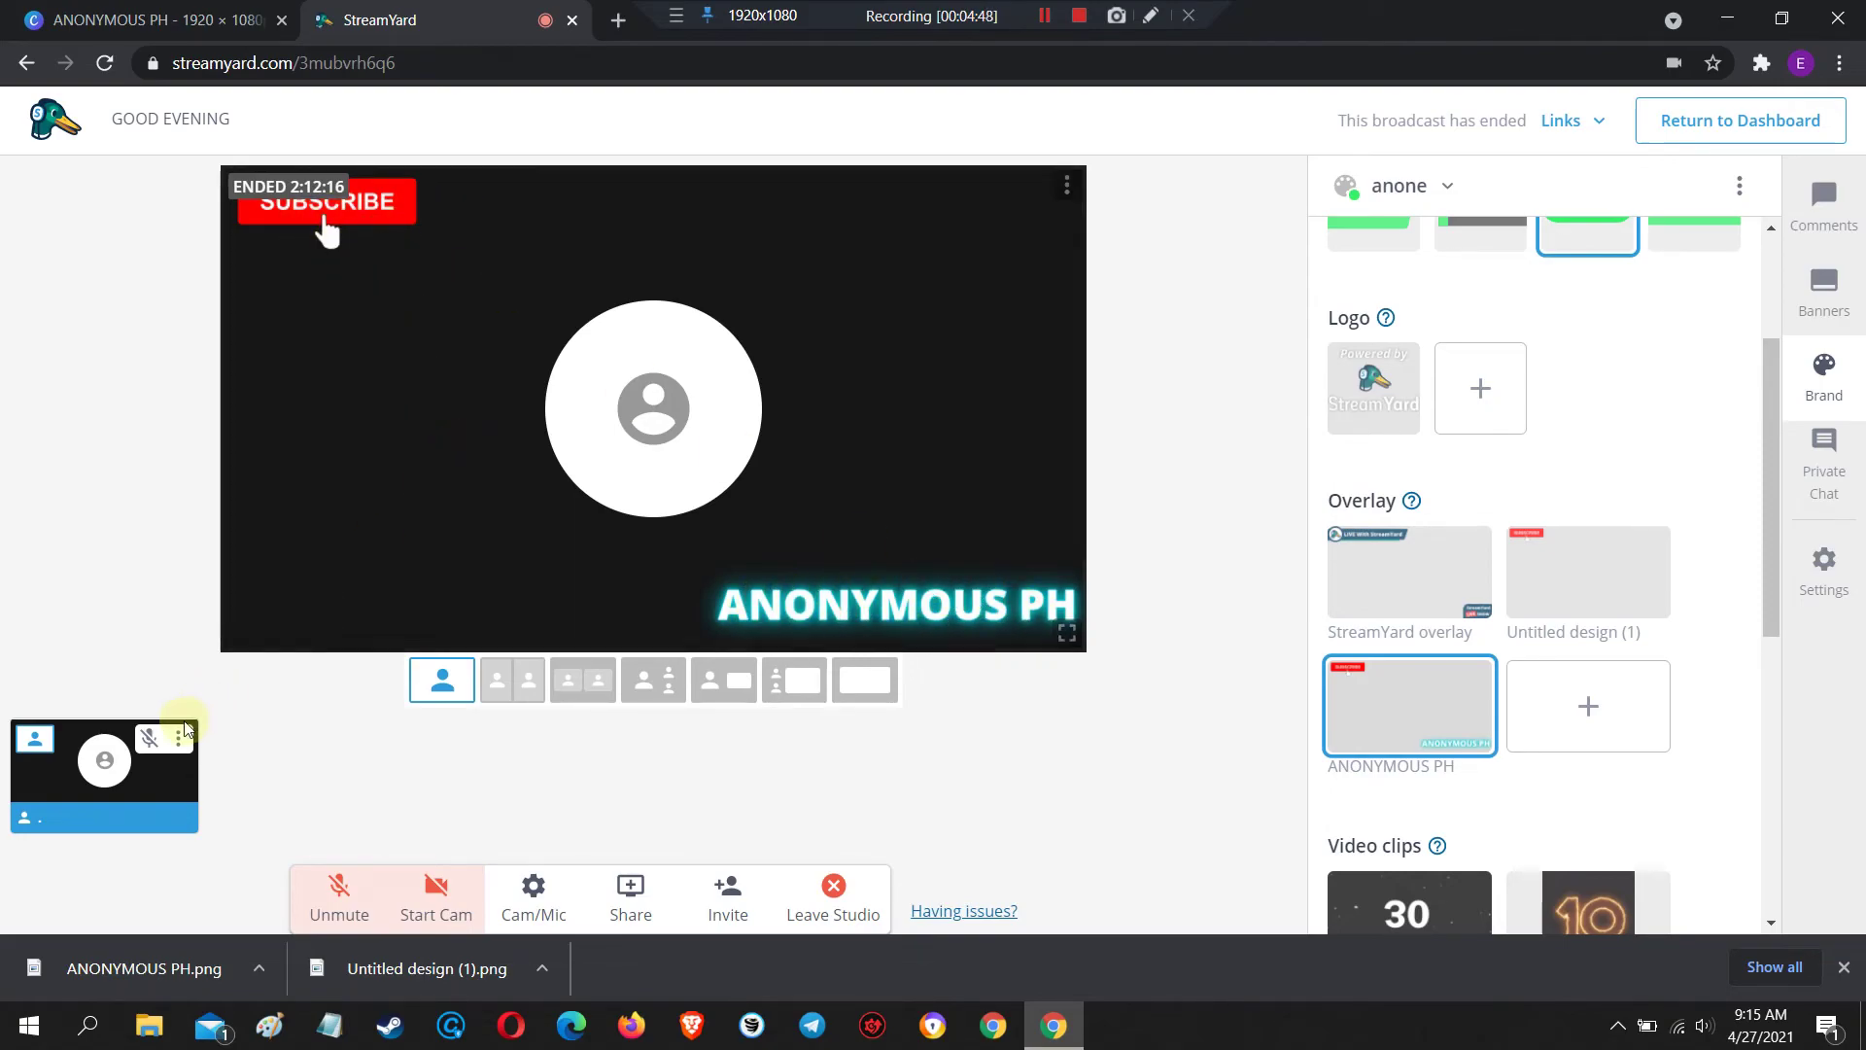
Take the participant off stage and back on, then return to the Canva browser tab
left_click(104, 782)
left_click(104, 782)
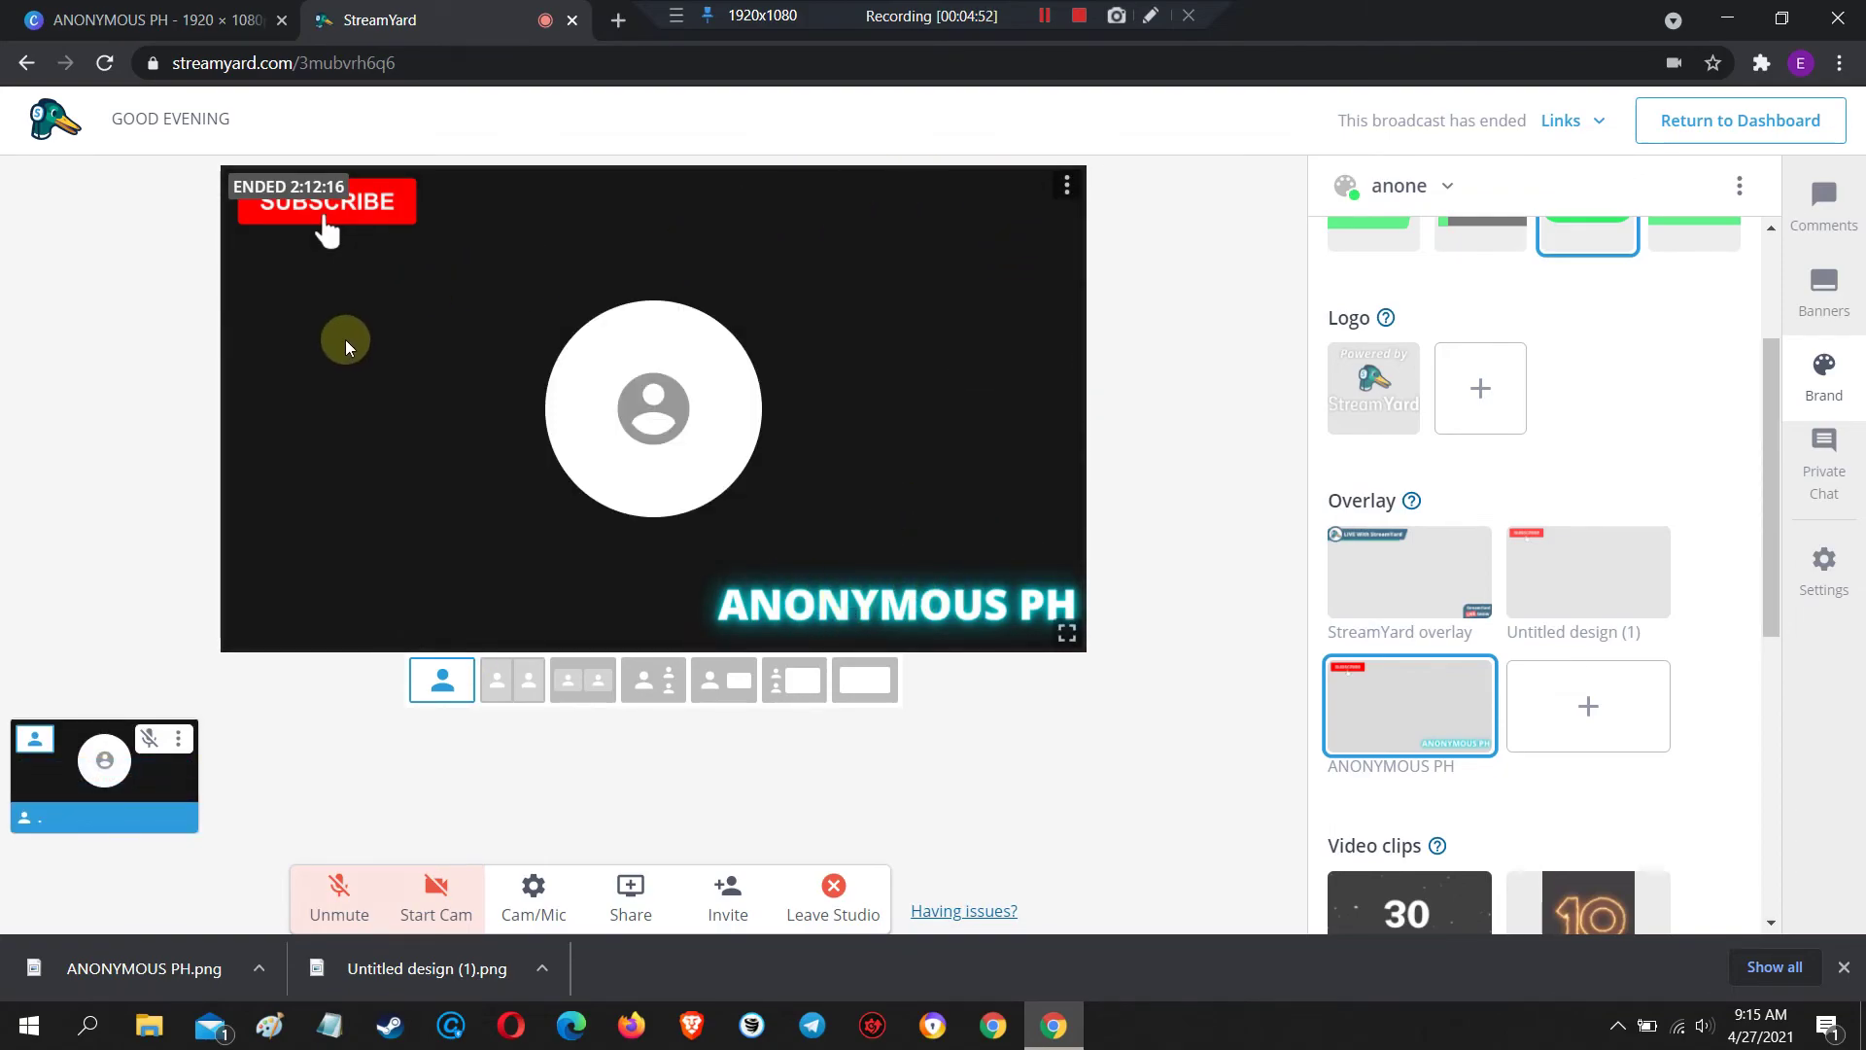
left_click(207, 19)
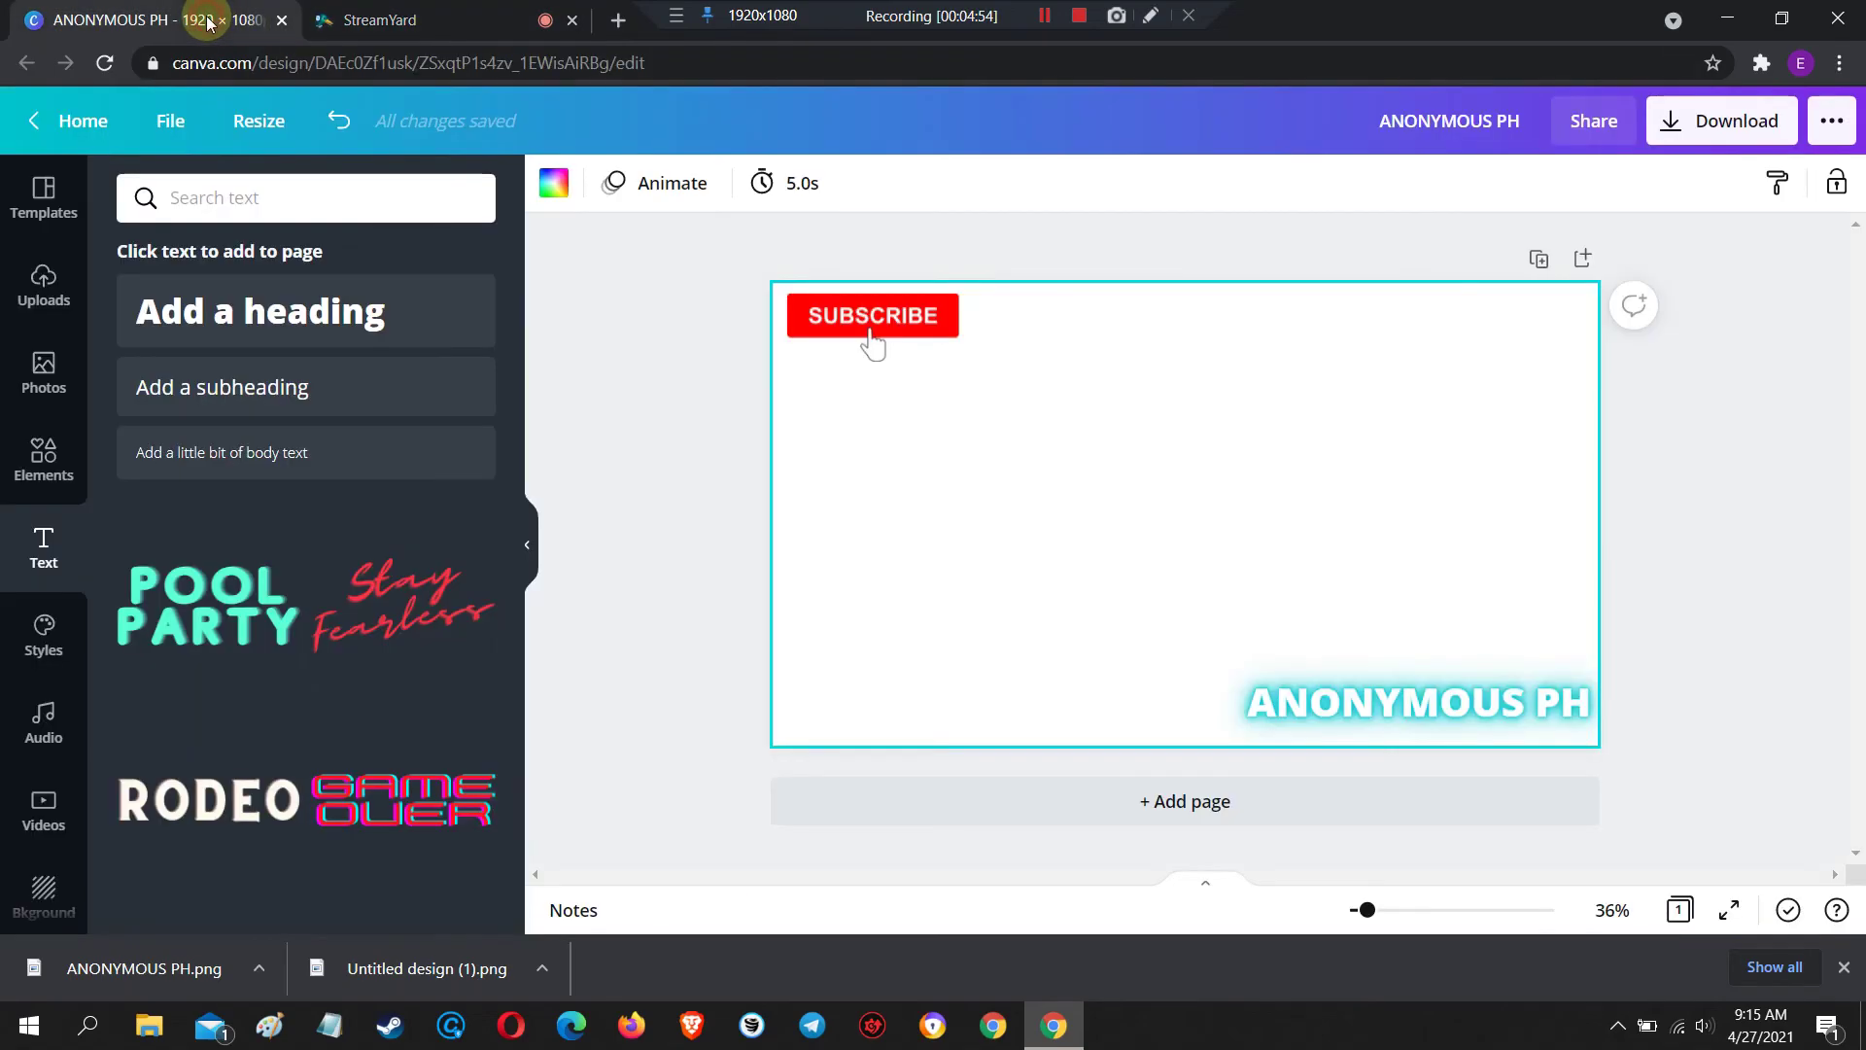